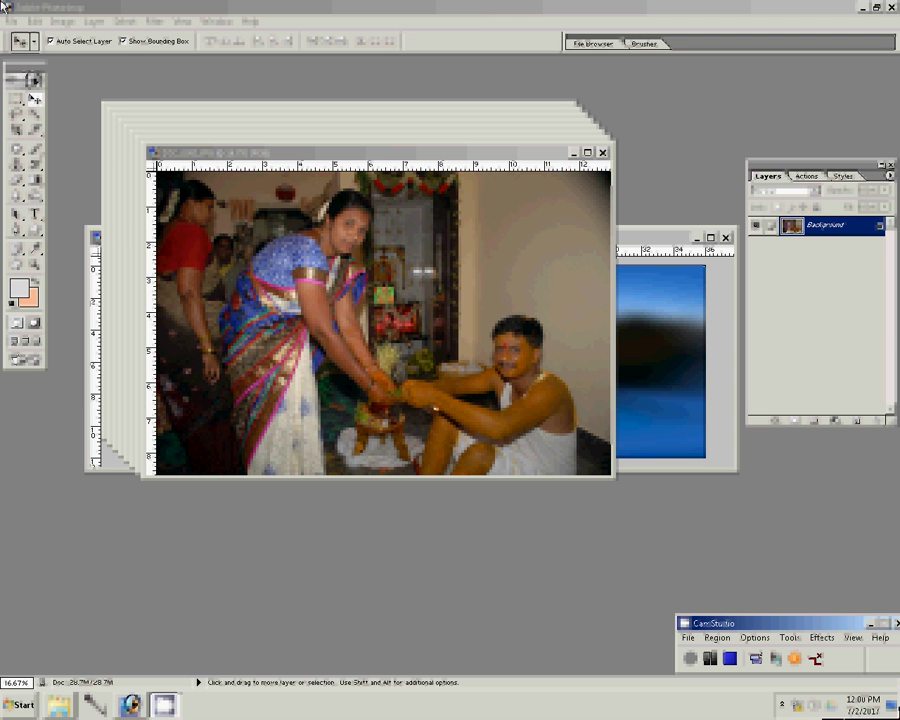
Resize DSC_0981 to 8 inches wide and place it at the bottom-right of 189.psd
{"action": "left_click", "coordinate": [63, 21]}
{"action": "left_click", "coordinate": [85, 122]}
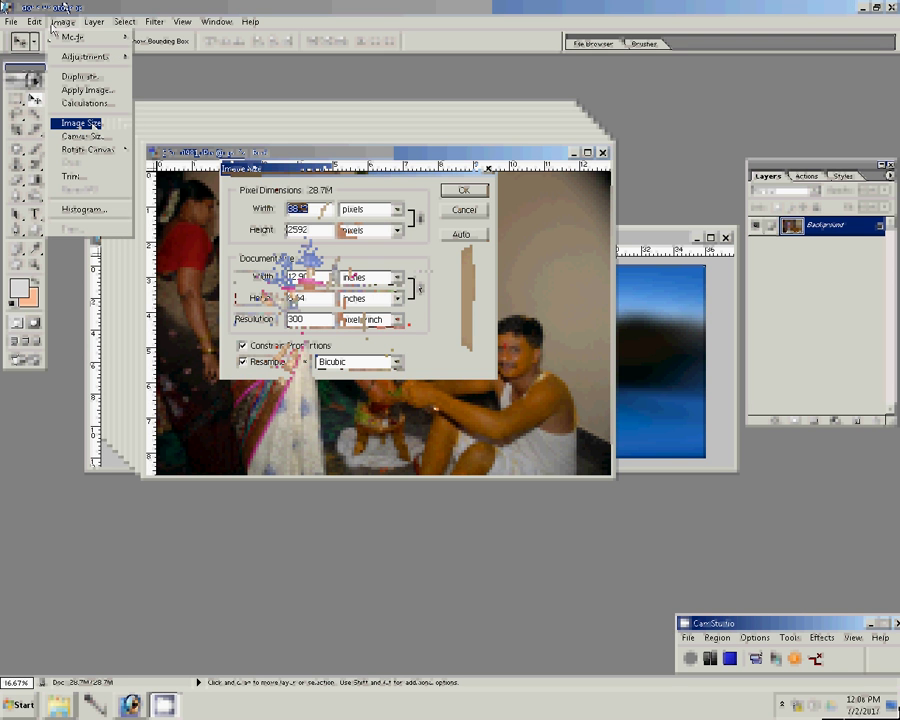
{"action": "key", "text": "Tab"}
{"action": "key", "text": "Tab"}
{"action": "type", "text": "8"}
{"action": "key", "text": "Return"}
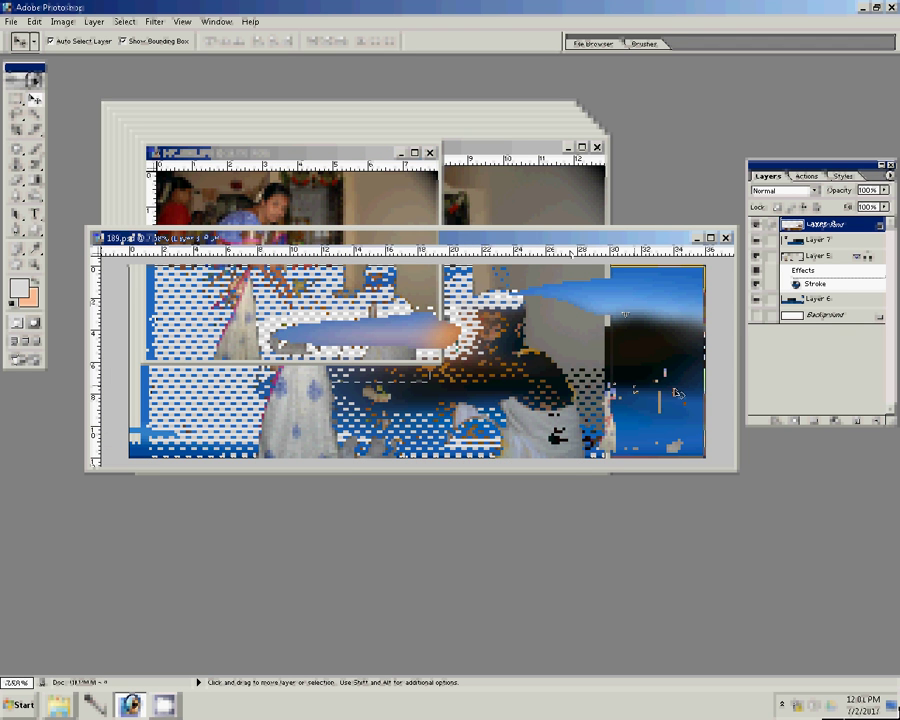
{"action": "left_click_drag", "start_coordinate": [572, 470], "coordinate": [572, 451]}
Bring the rear photo window forward and close DSC_0979
{"action": "left_click", "coordinate": [368, 212]}
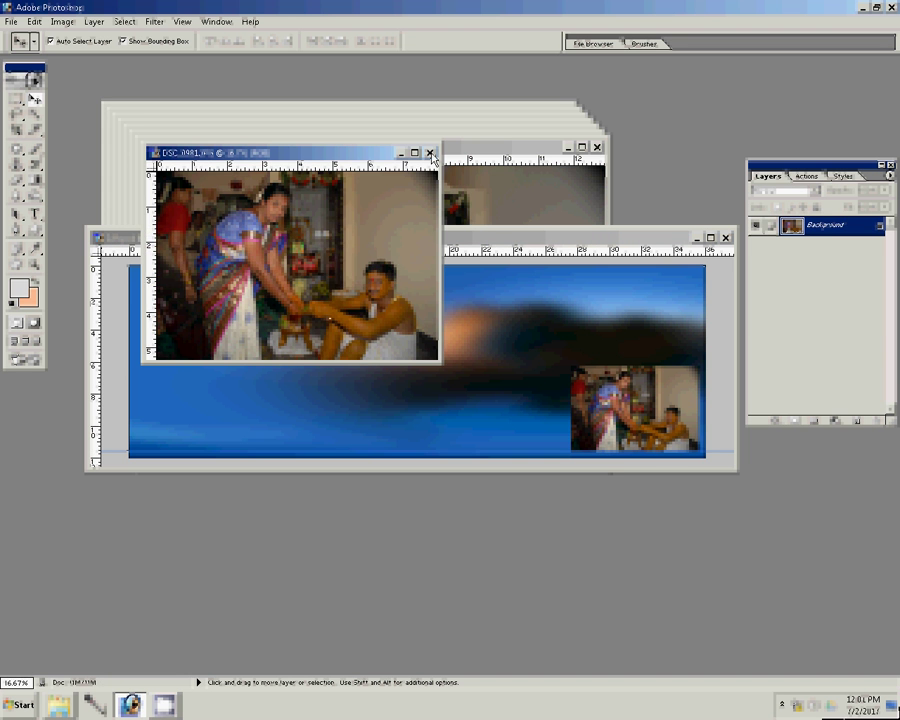
{"action": "left_click", "coordinate": [447, 195]}
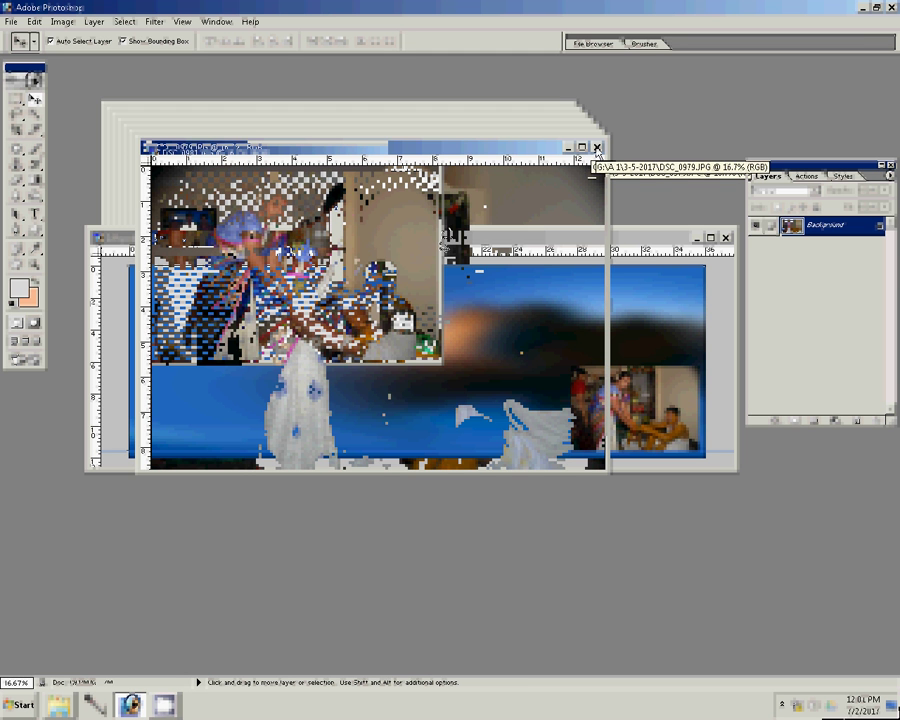
{"action": "left_click", "coordinate": [597, 147]}
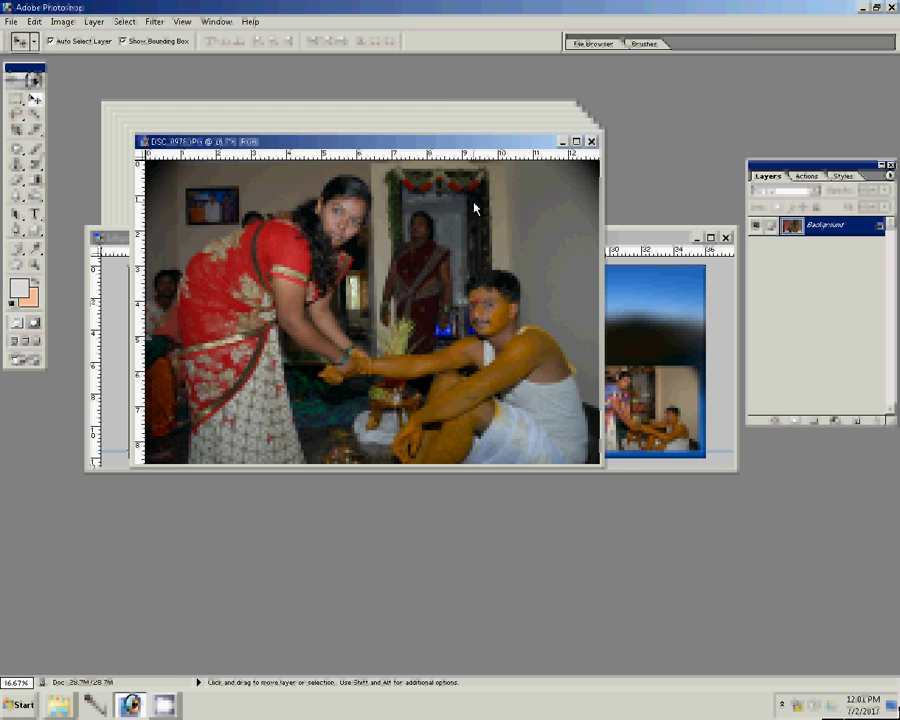
Resize DSC_0976 to 8 inches wide via Image Size
{"action": "key", "text": "ctrl+alt+i"}
{"action": "key", "text": "Tab"}
{"action": "key", "text": "Tab"}
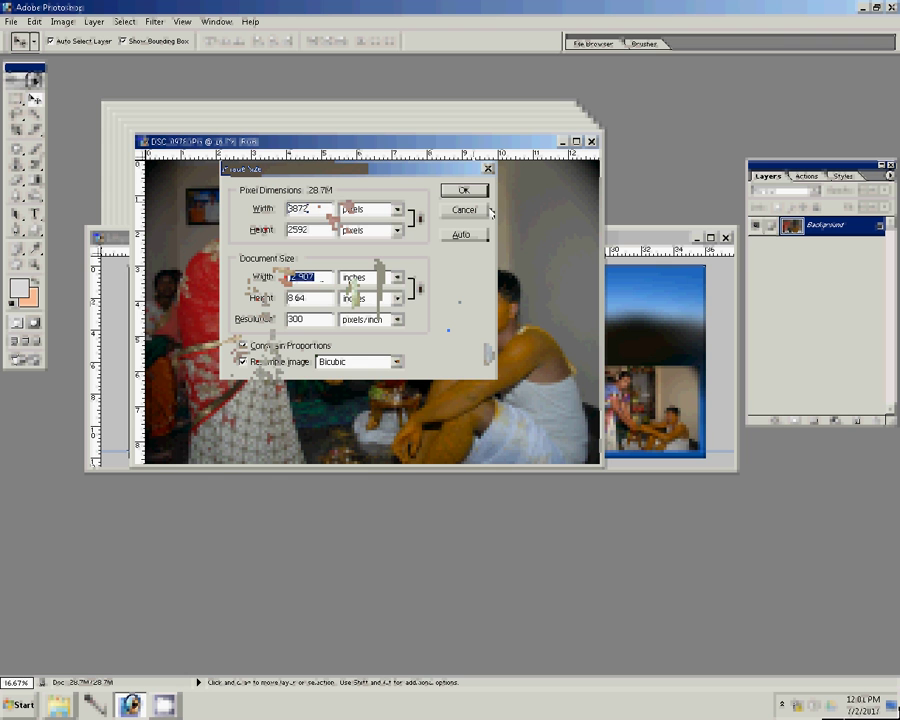
{"action": "type", "text": "8"}
{"action": "left_click", "coordinate": [463, 190]}
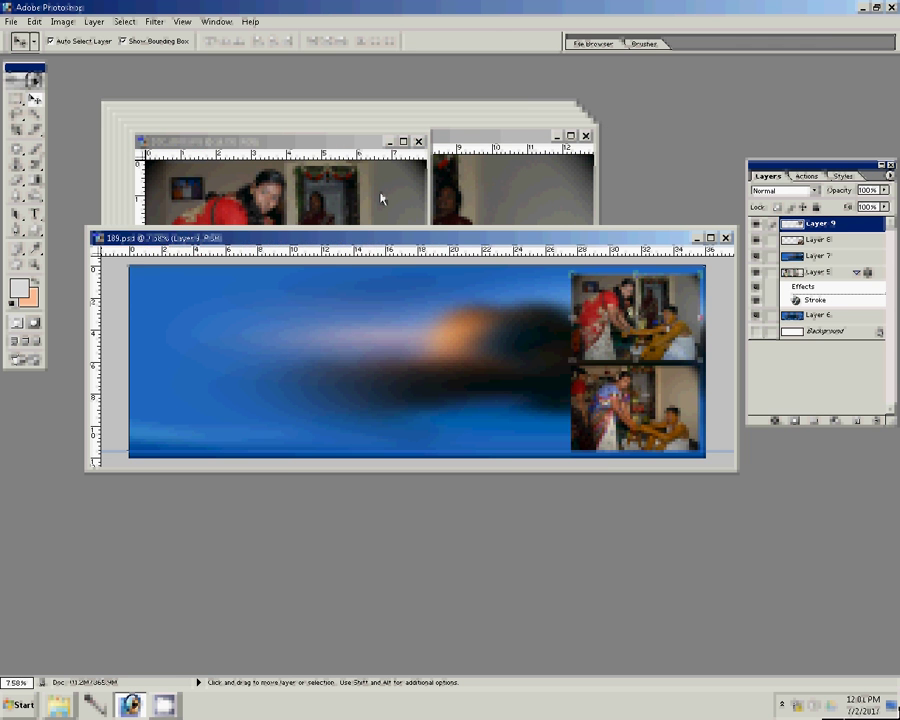
Activate the next photo, restore its window, and apply a new image size
{"action": "double_click", "coordinate": [295, 108]}
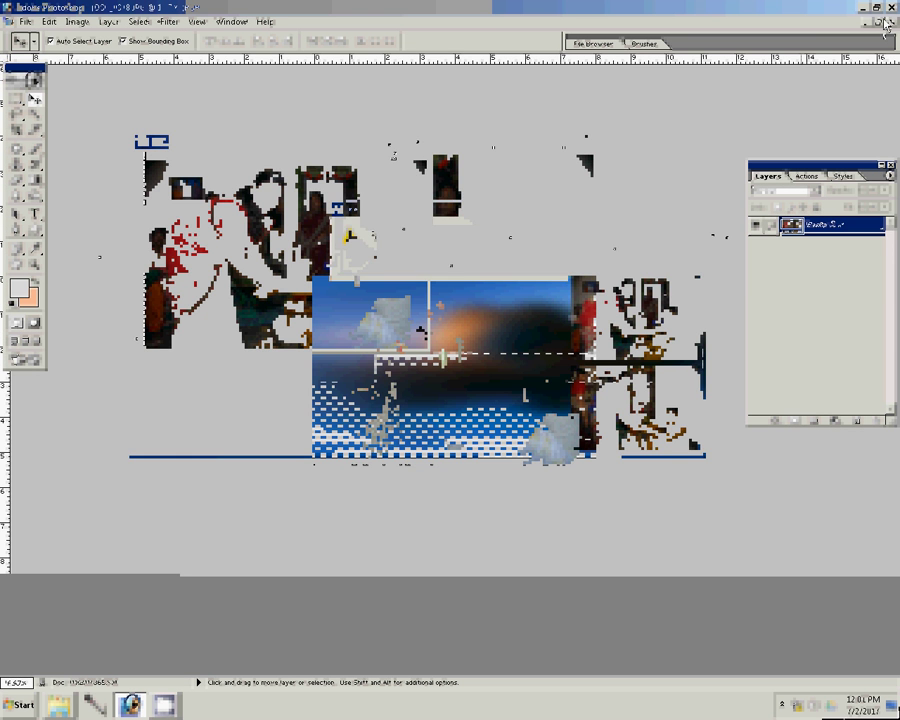
{"action": "left_click", "coordinate": [878, 22]}
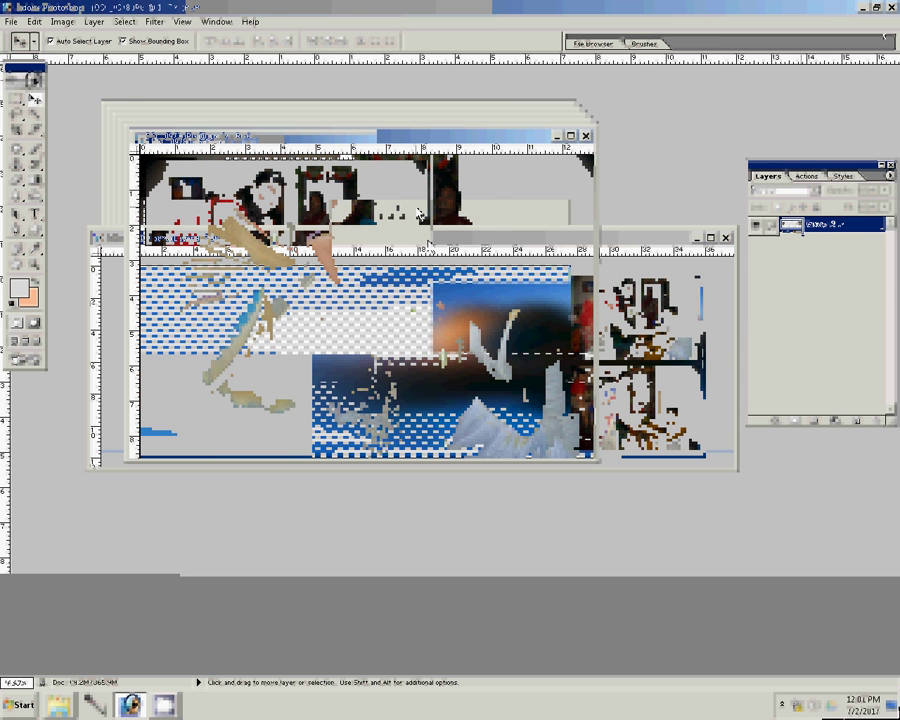
{"action": "key", "text": "ctrl+alt+i"}
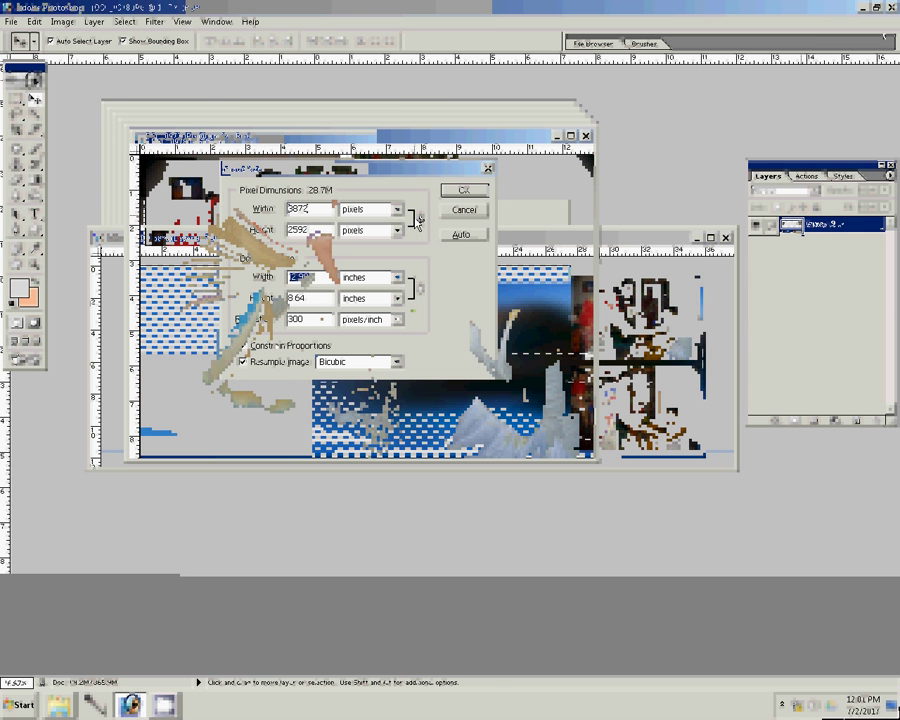
{"action": "left_click", "coordinate": [474, 190]}
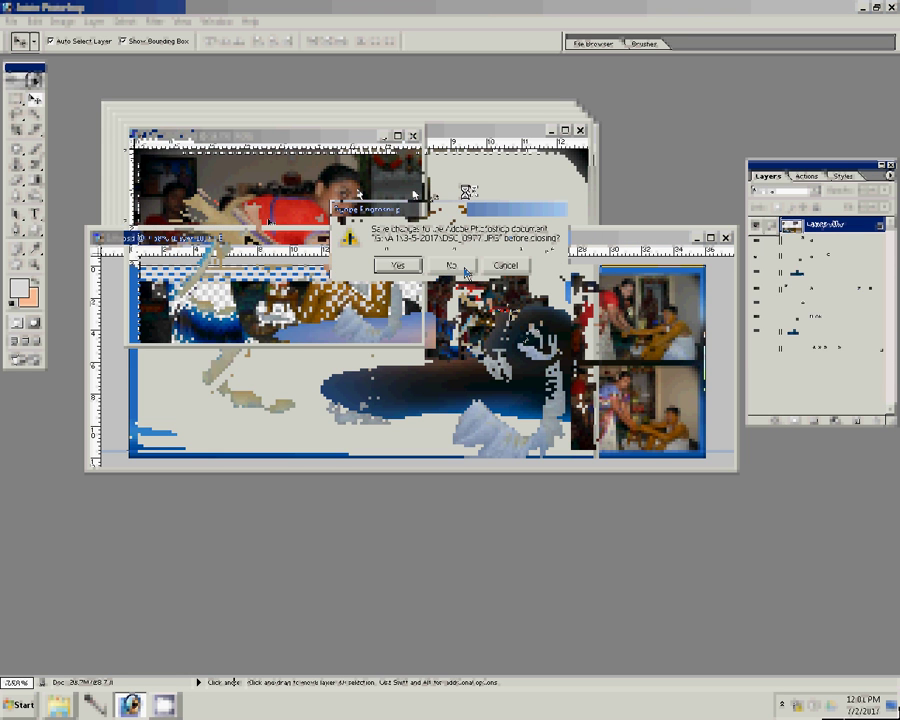
Close DSC_0977 without saving, resize DSC_0975 to 8 inches wide, and return to the spread
{"action": "left_click", "coordinate": [463, 267]}
{"action": "key", "text": "ctrl+alt+i"}
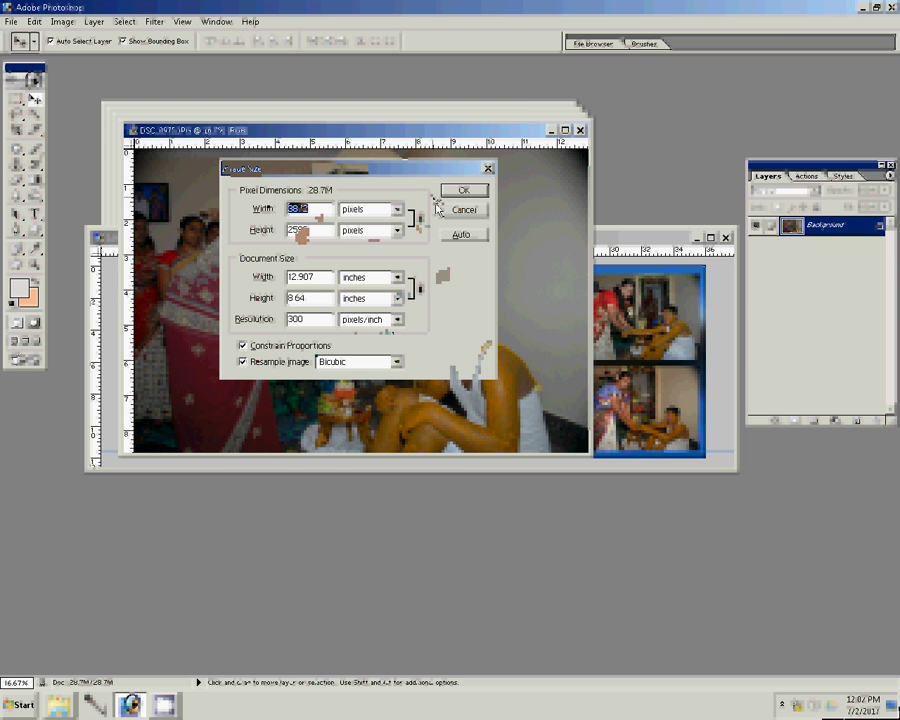
{"action": "double_click", "coordinate": [305, 277]}
{"action": "type", "text": "8"}
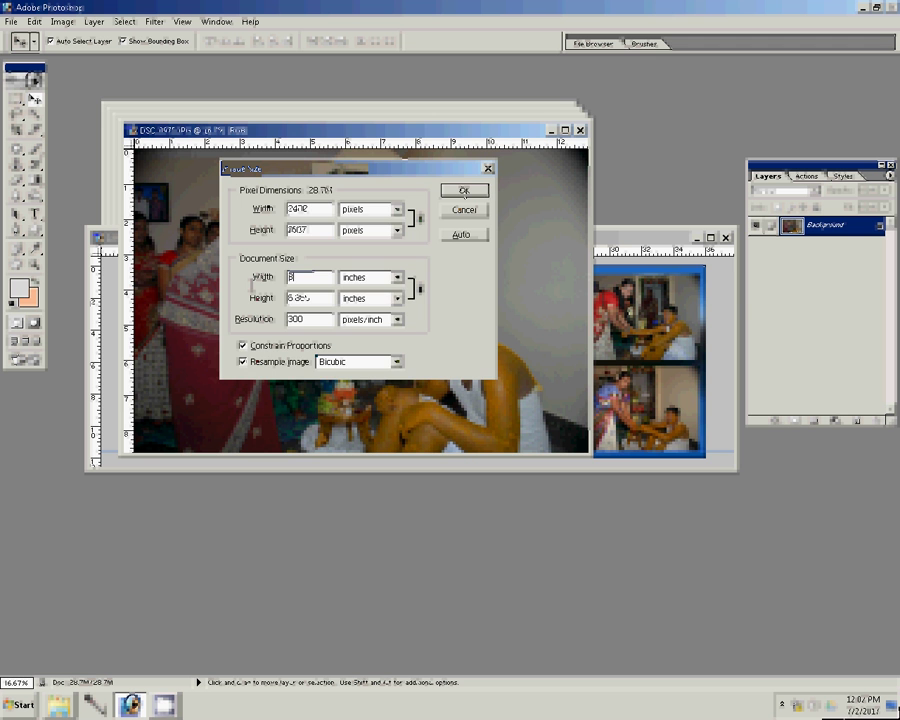
{"action": "left_click", "coordinate": [463, 190]}
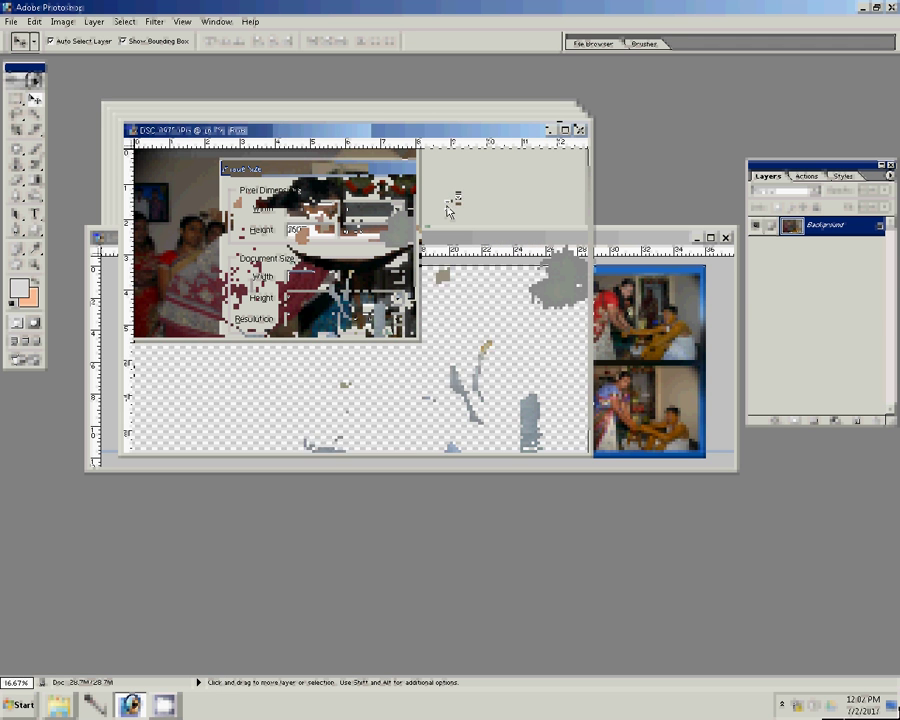
{"action": "left_click", "coordinate": [548, 410]}
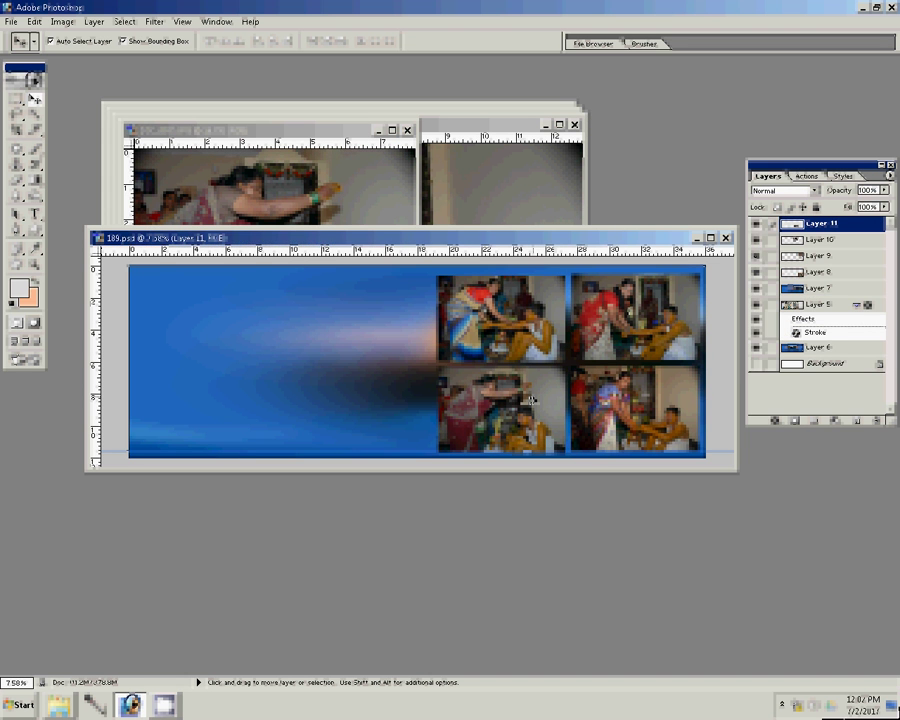
Close DSC_0975 without saving changes
{"action": "left_click", "coordinate": [330, 187]}
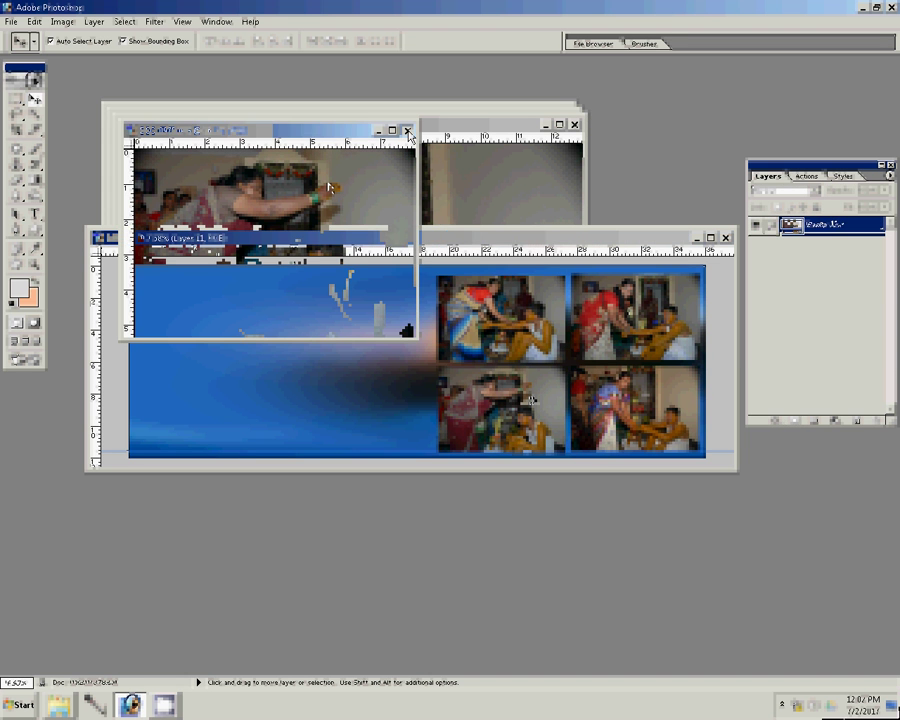
{"action": "key", "text": "ctrl+w"}
{"action": "left_click", "coordinate": [455, 268]}
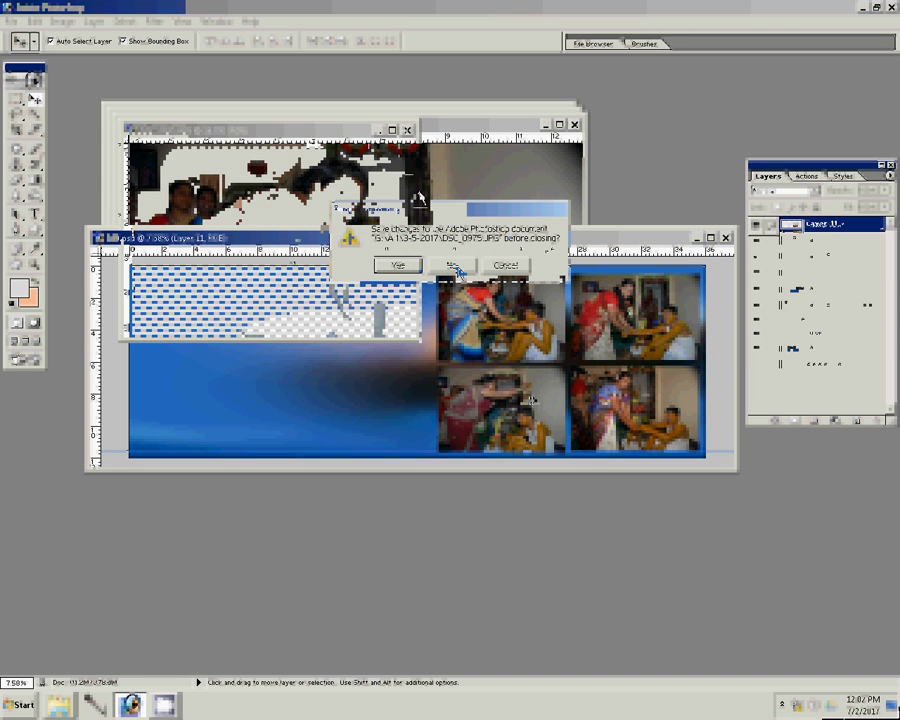
Resize the next photo via Image Size, entering 10 in the width field
{"action": "key", "text": "ctrl+alt+i"}
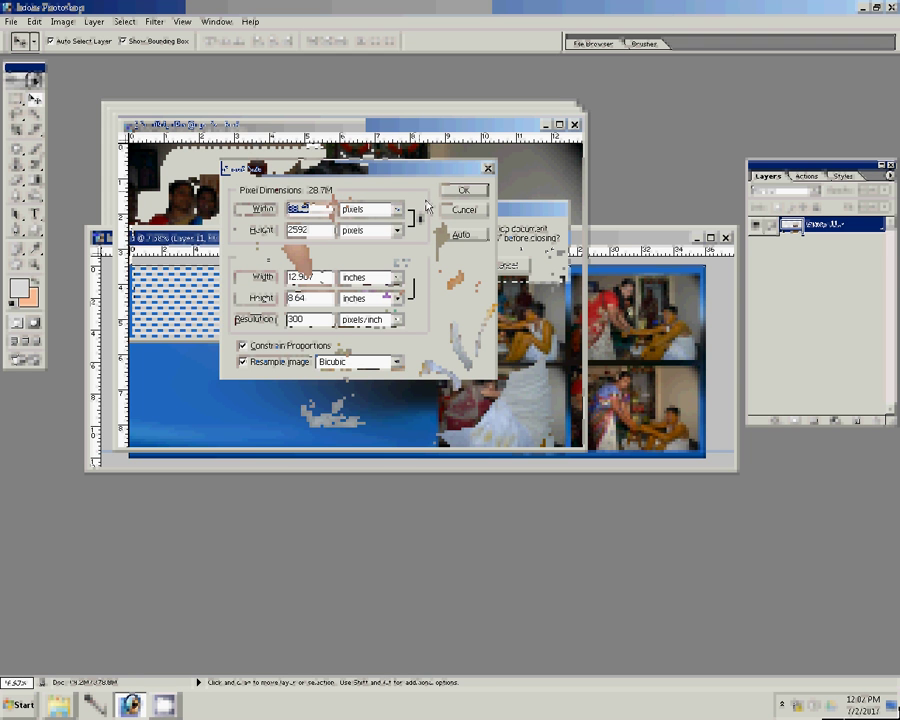
{"action": "key", "text": "Tab"}
{"action": "key", "text": "Tab"}
{"action": "type", "text": "10"}
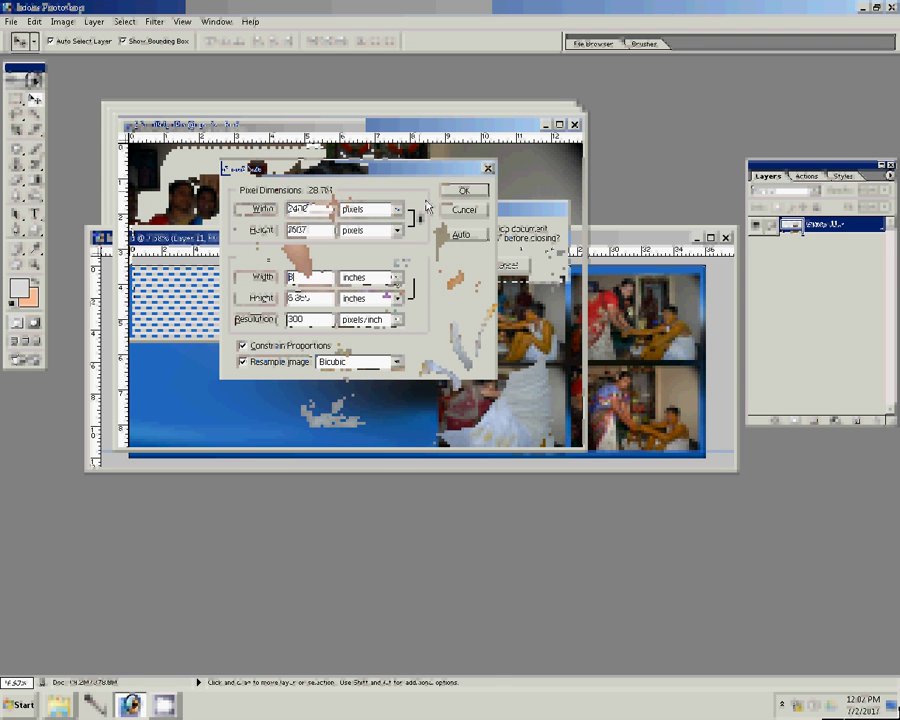
{"action": "left_click", "coordinate": [464, 190]}
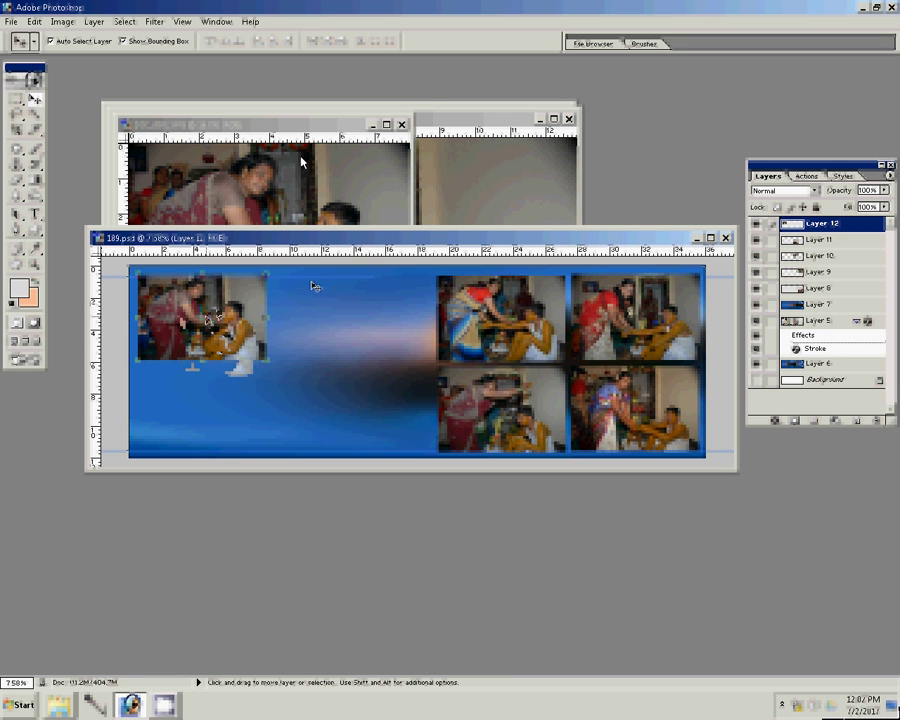
Close the placed photo unsaved, resize the next to 8 inches, and set it beside the top-left photo
{"action": "left_click", "coordinate": [401, 124]}
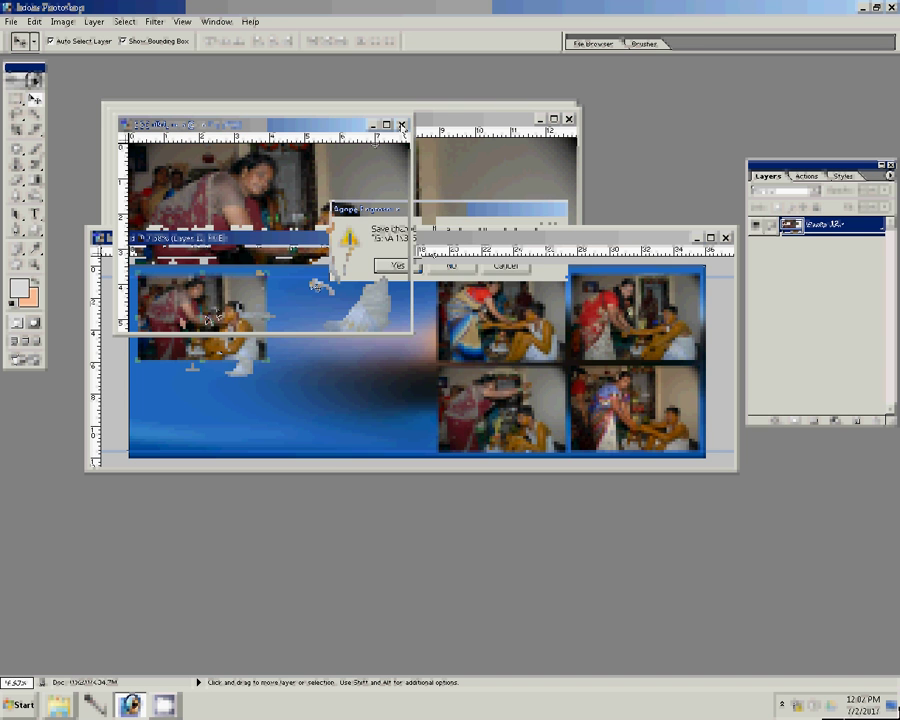
{"action": "left_click", "coordinate": [451, 267]}
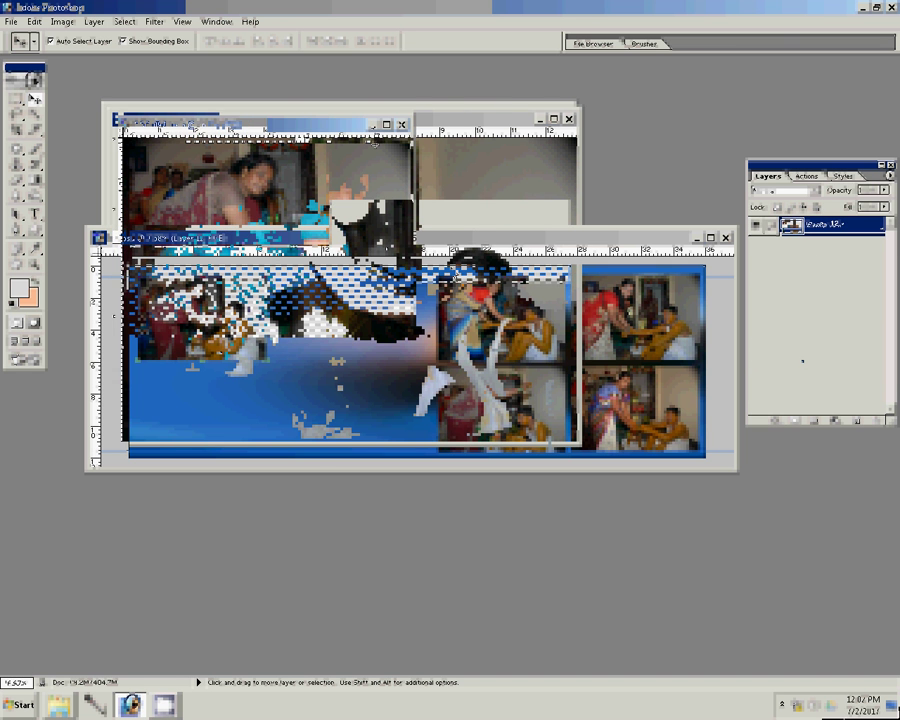
{"action": "key", "text": "ctrl+alt+i"}
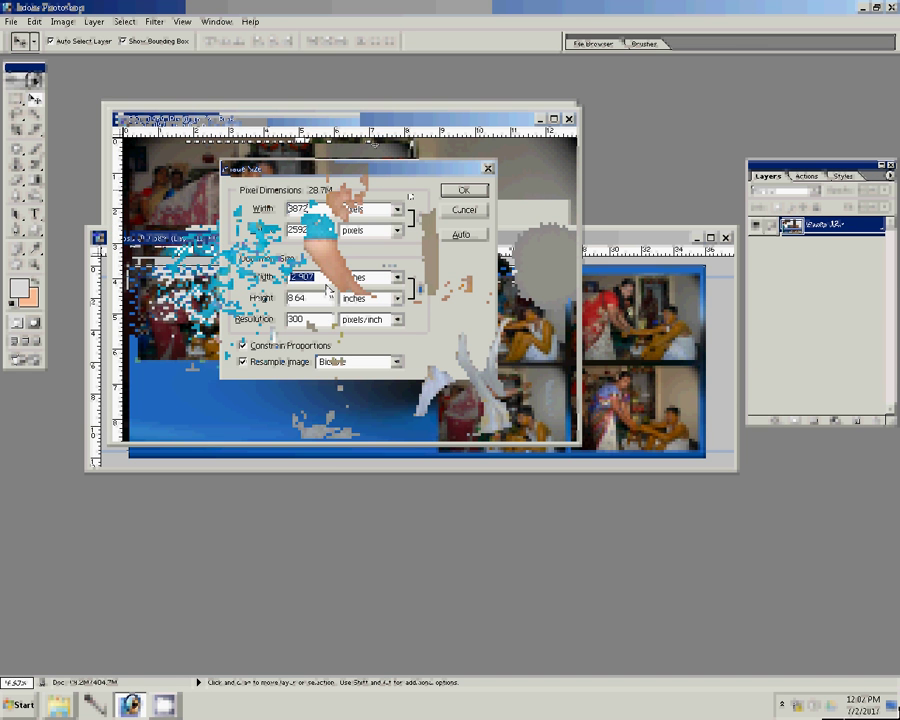
{"action": "type", "text": "8"}
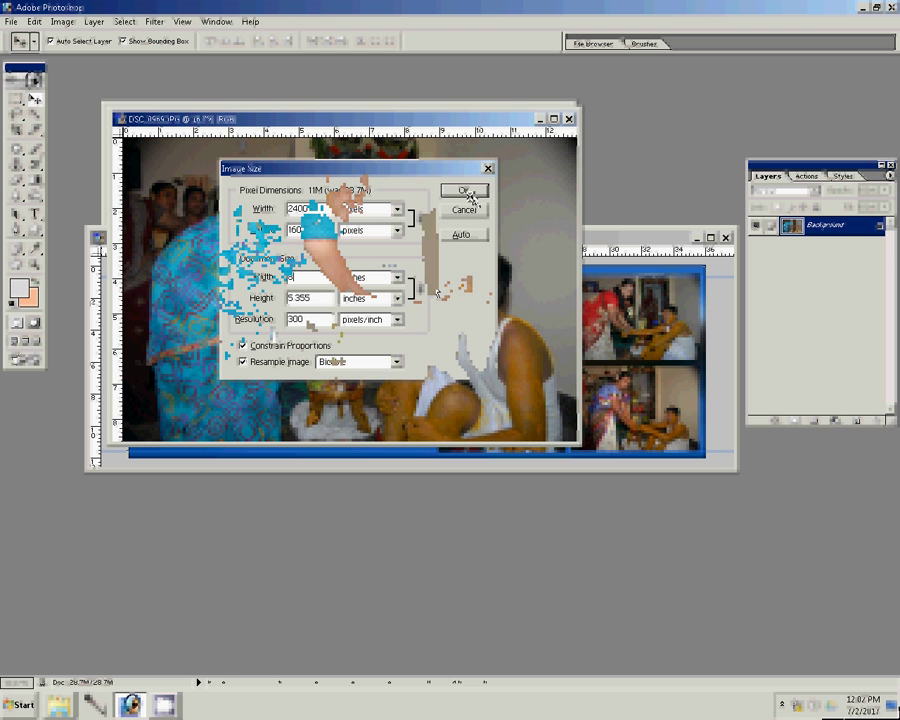
{"action": "left_click", "coordinate": [464, 191]}
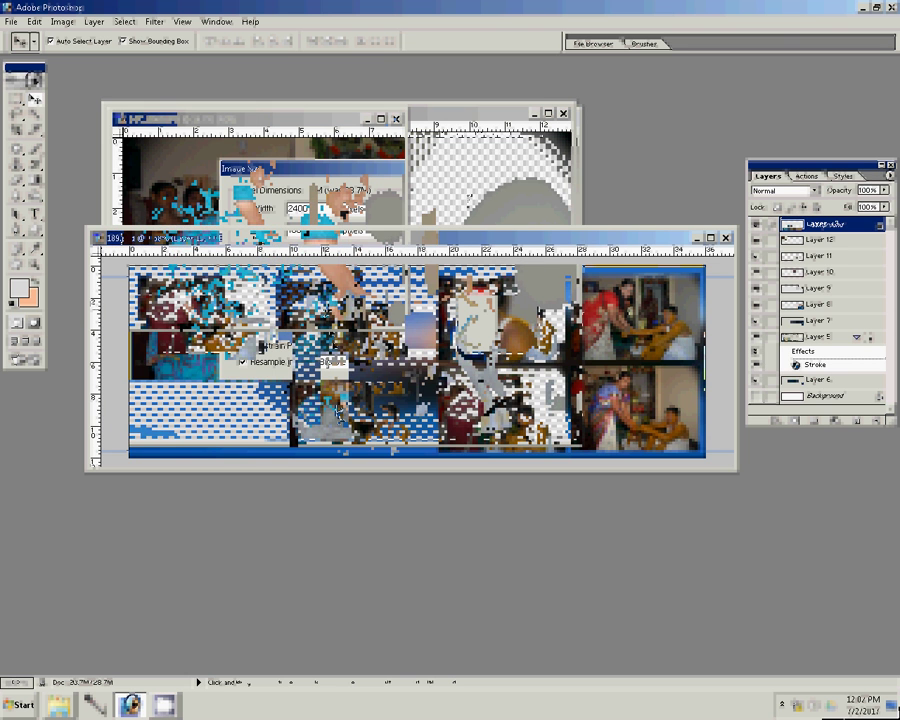
{"action": "left_click", "coordinate": [216, 320]}
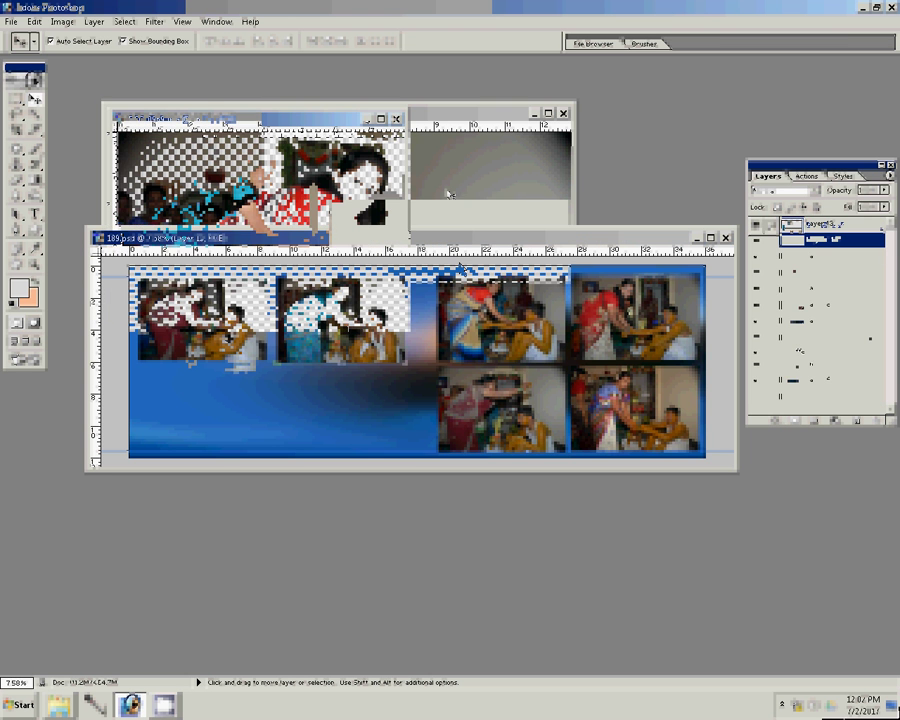
{"action": "left_click", "coordinate": [449, 193]}
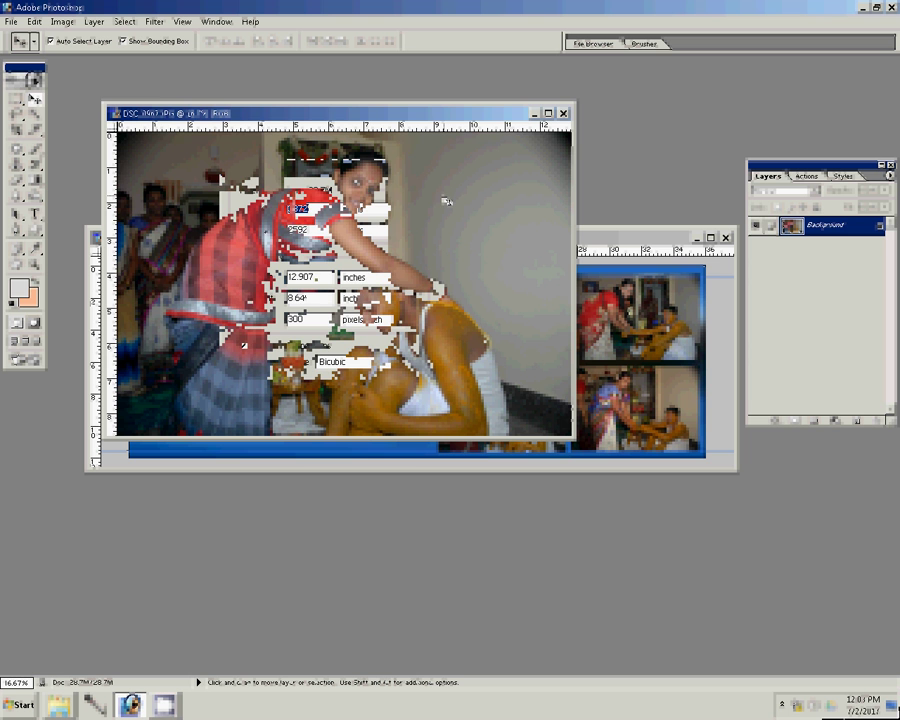
Set the photo width to 8 and drag it into the spread's lower-left slot
{"action": "key", "text": "Tab"}
{"action": "key", "text": "Tab"}
{"action": "type", "text": "8"}
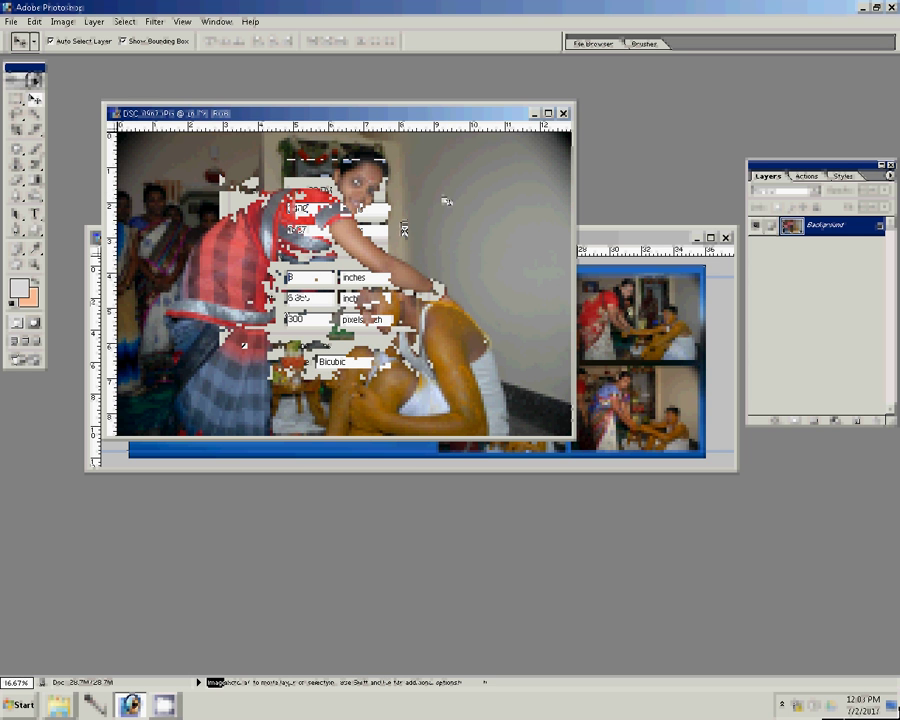
{"action": "left_click_drag", "start_coordinate": [447, 201], "coordinate": [349, 392]}
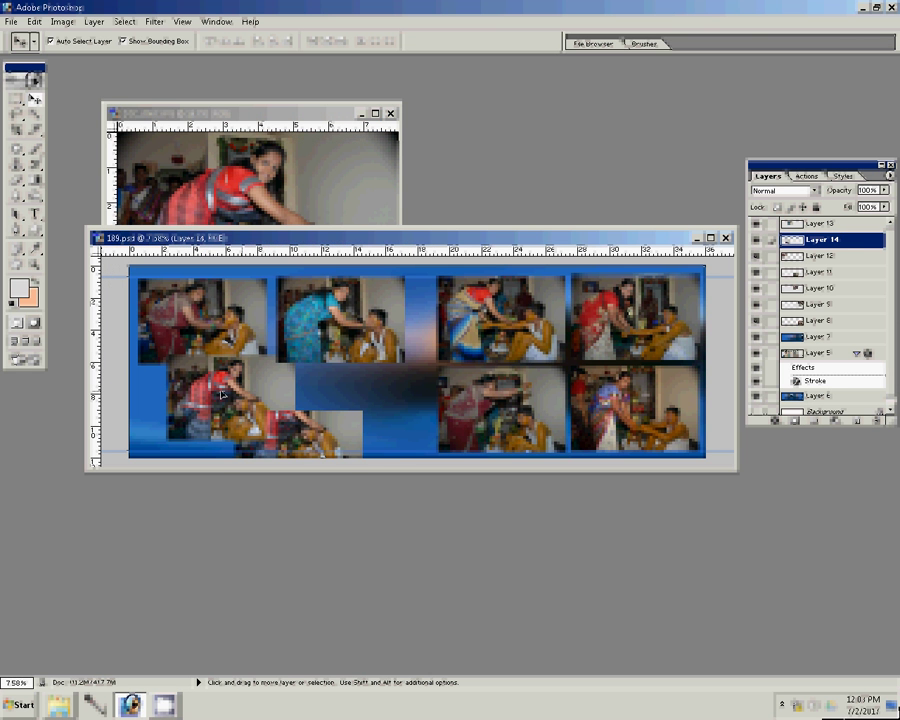
{"action": "left_click_drag", "start_coordinate": [222, 393], "coordinate": [215, 405]}
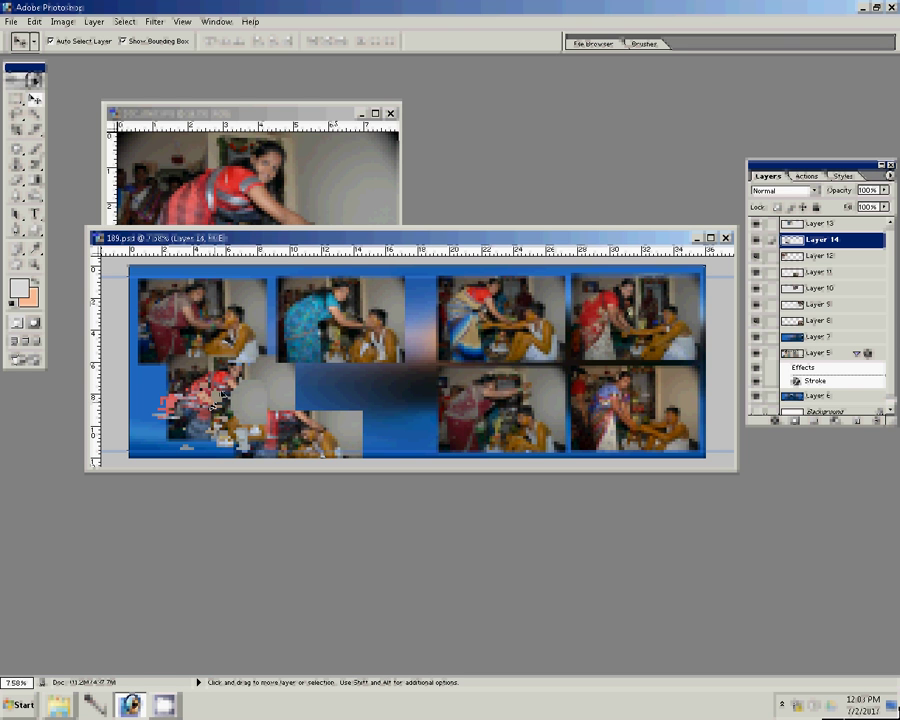
Close the source photo without saving and show the Explorer folder windows
{"action": "left_click", "coordinate": [362, 130]}
{"action": "key", "text": "ctrl+w"}
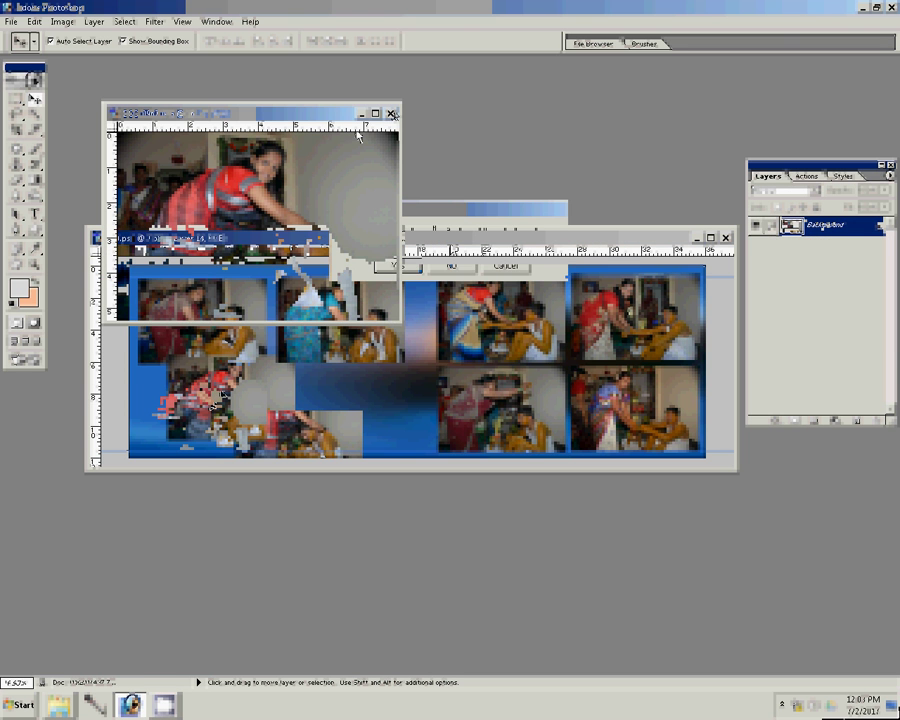
{"action": "left_click", "coordinate": [455, 266]}
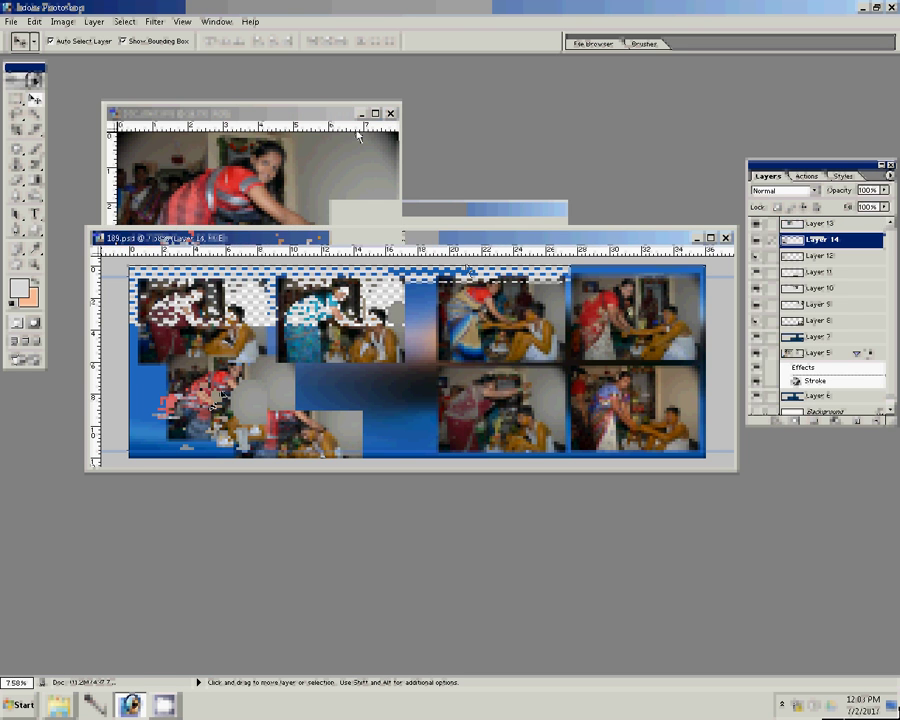
{"action": "left_click", "coordinate": [58, 705]}
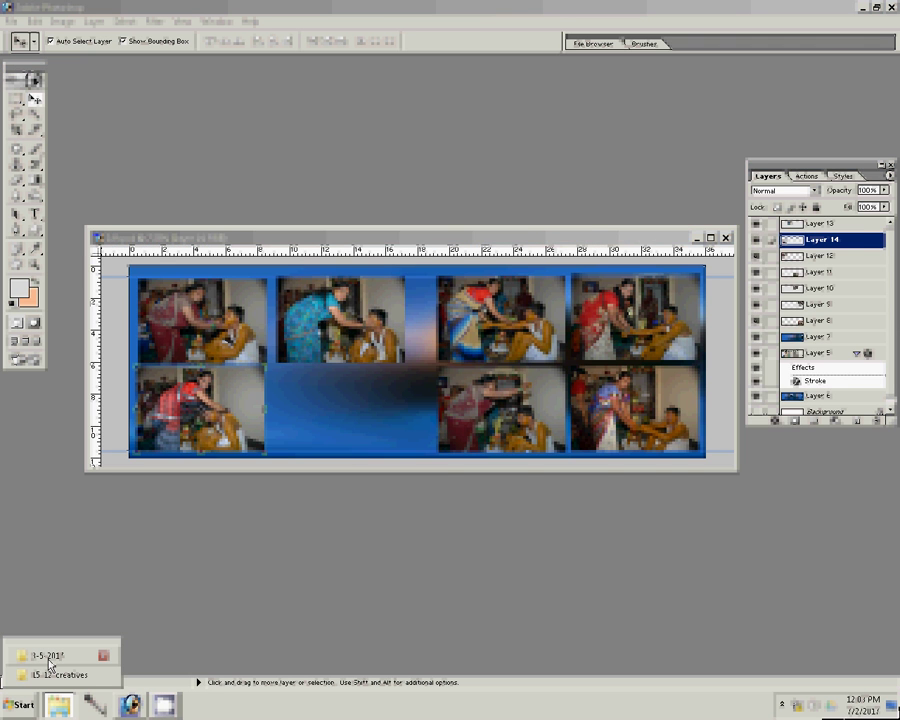
Open DSC_0983 from the 3-5-2017 folder by dragging it onto Photoshop
{"action": "left_click", "coordinate": [48, 657]}
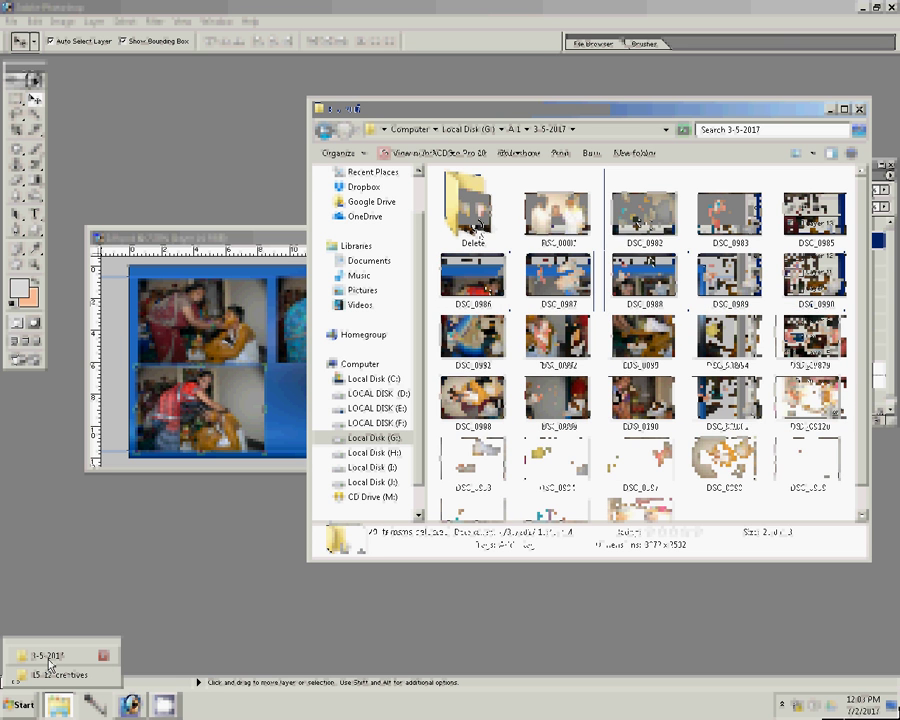
{"action": "left_click", "coordinate": [665, 238]}
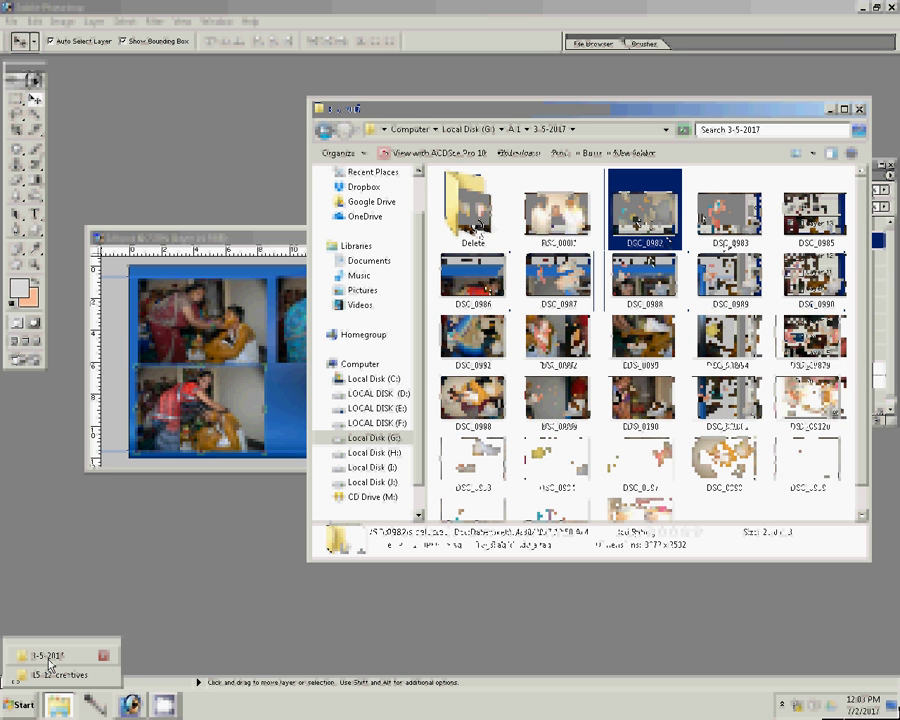
{"action": "left_click", "coordinate": [48, 656]}
{"action": "left_click", "coordinate": [729, 229]}
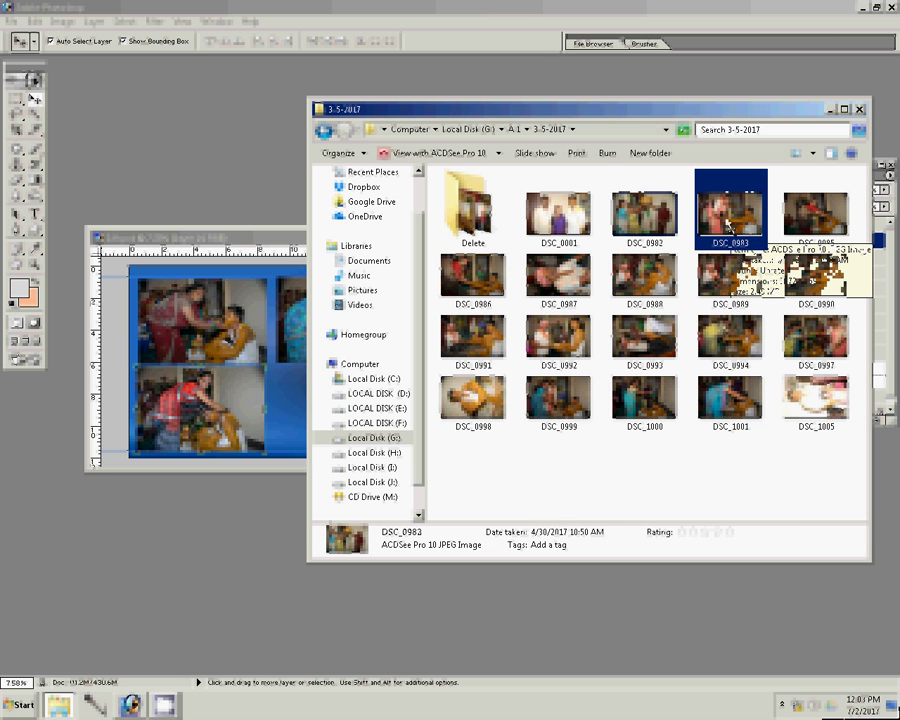
{"action": "left_click_drag", "start_coordinate": [729, 229], "coordinate": [173, 137]}
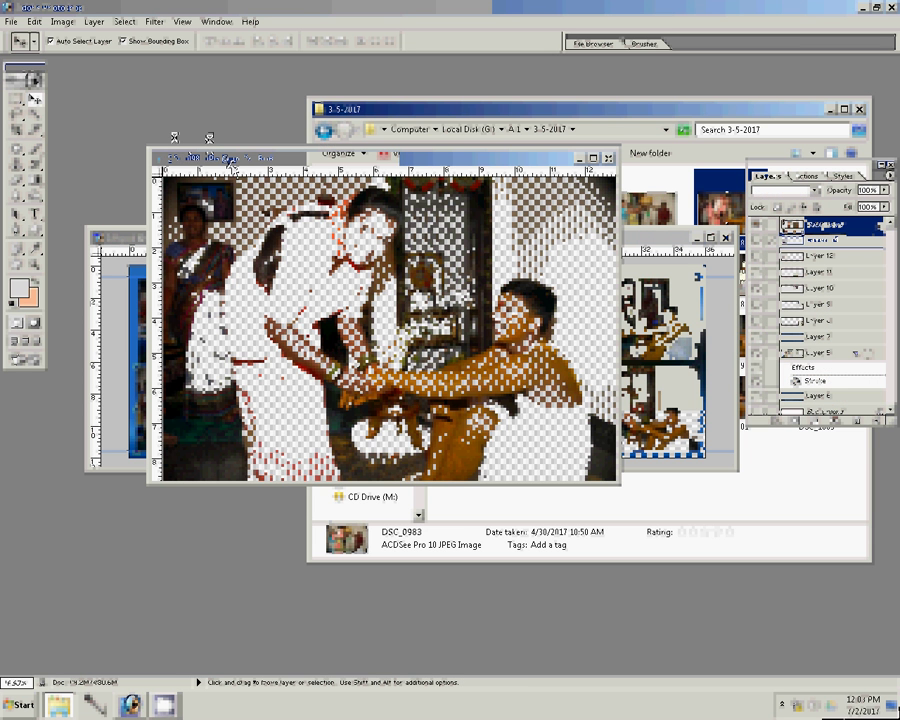
Apply a new image size to DSC_0983 for the empty bottom-row slot
{"action": "key", "text": "ctrl+alt+i"}
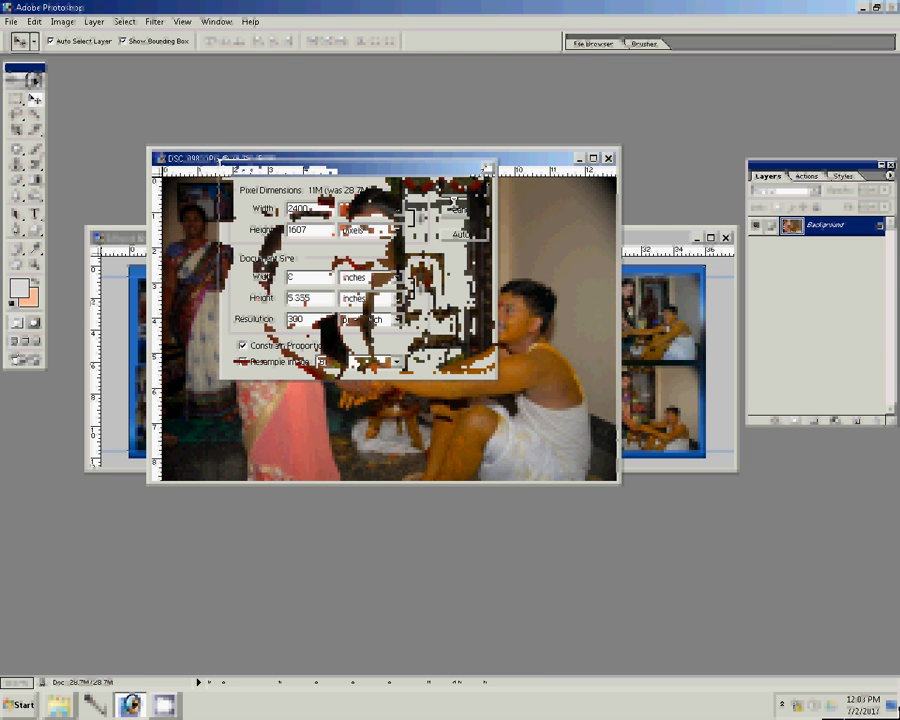
{"action": "left_click", "coordinate": [453, 207]}
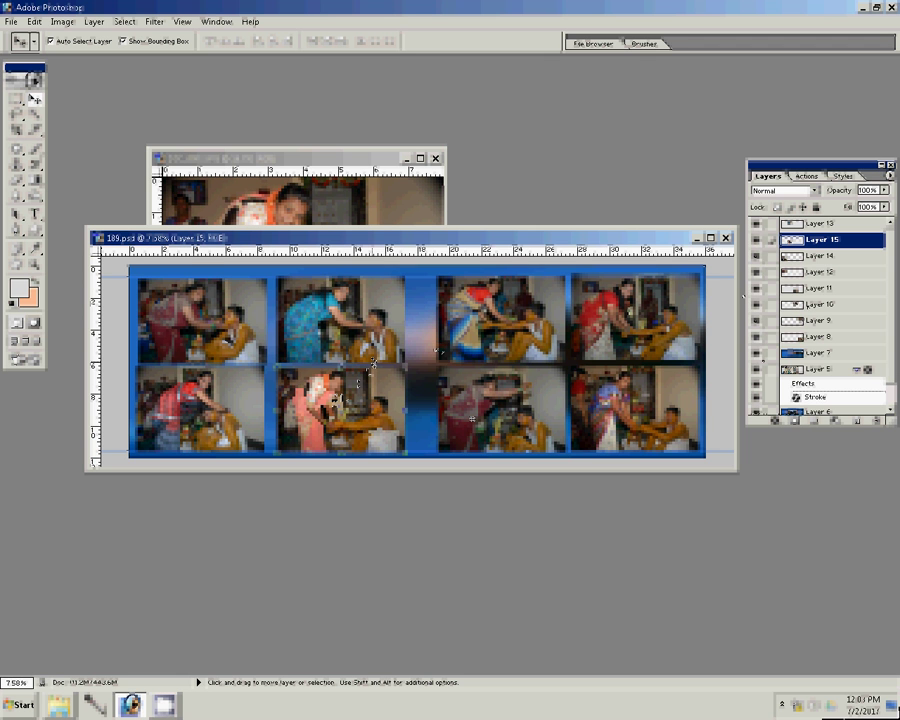
Hide the Layer 7 and Layer 5 blue backgrounds and select the top layer, Layer 10
{"action": "left_click", "coordinate": [757, 362]}
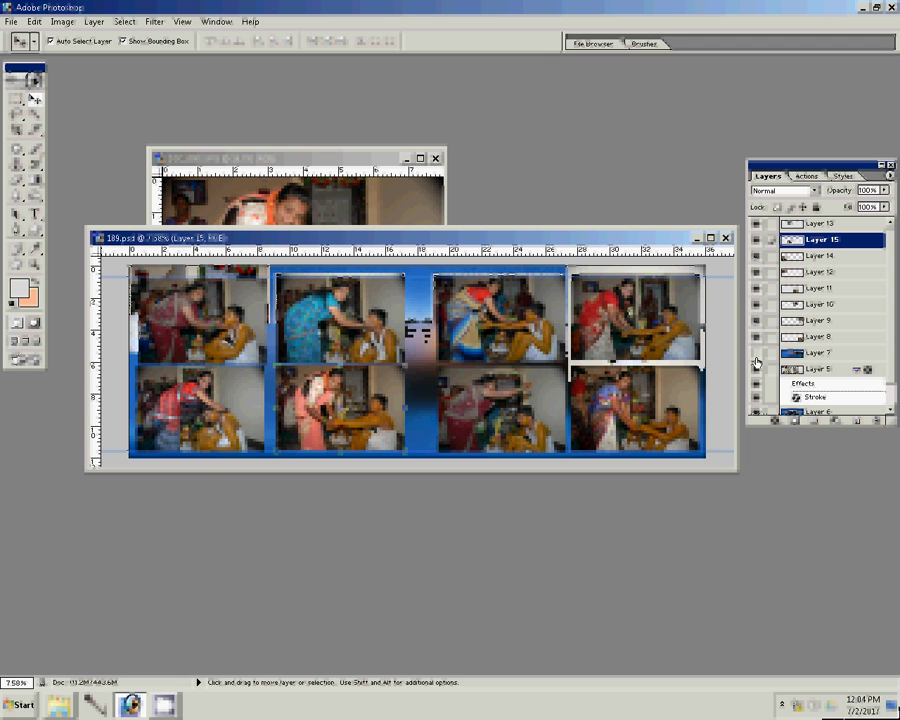
{"action": "left_click", "coordinate": [756, 357]}
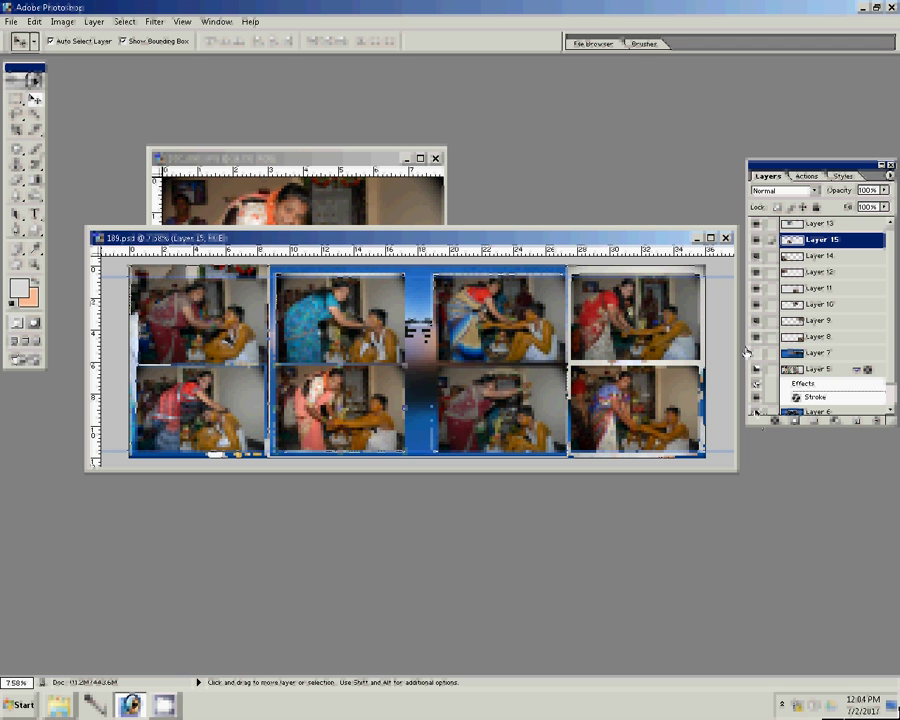
{"action": "left_click", "coordinate": [756, 369]}
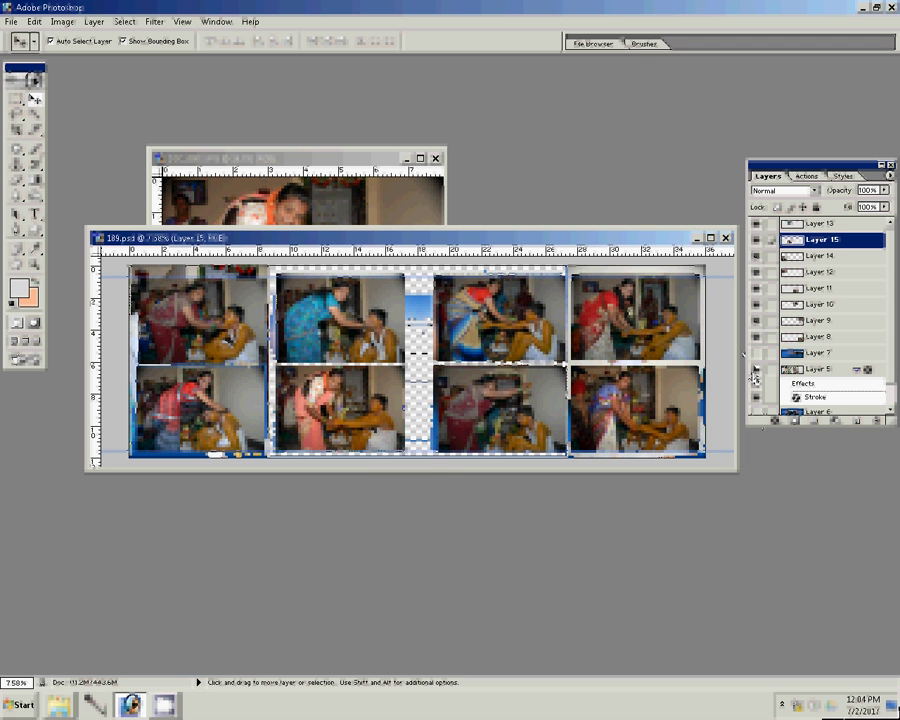
{"action": "left_click", "coordinate": [520, 378]}
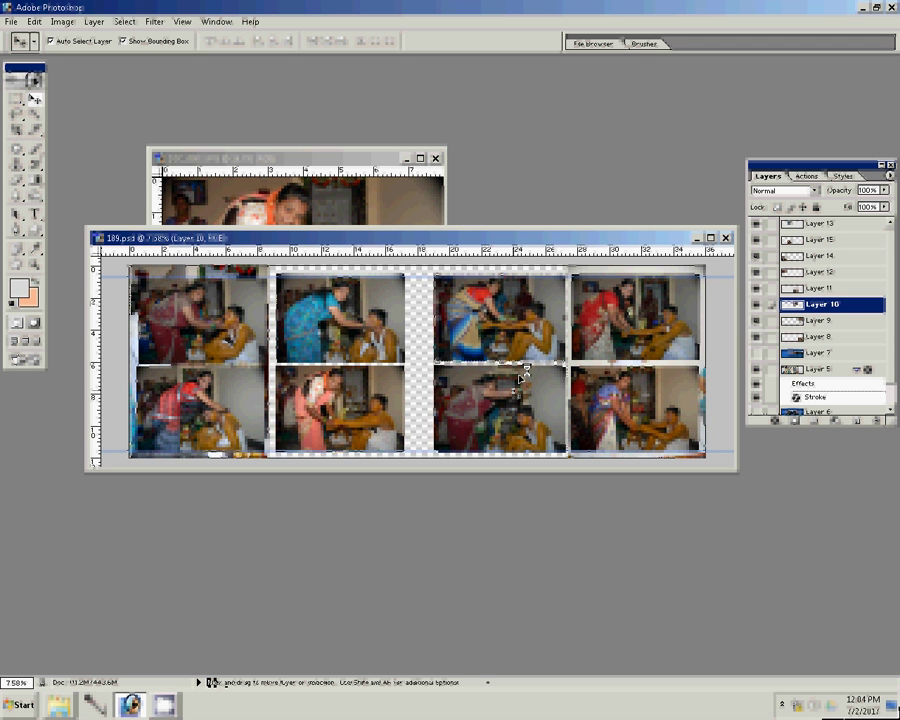
{"action": "left_click", "coordinate": [521, 376]}
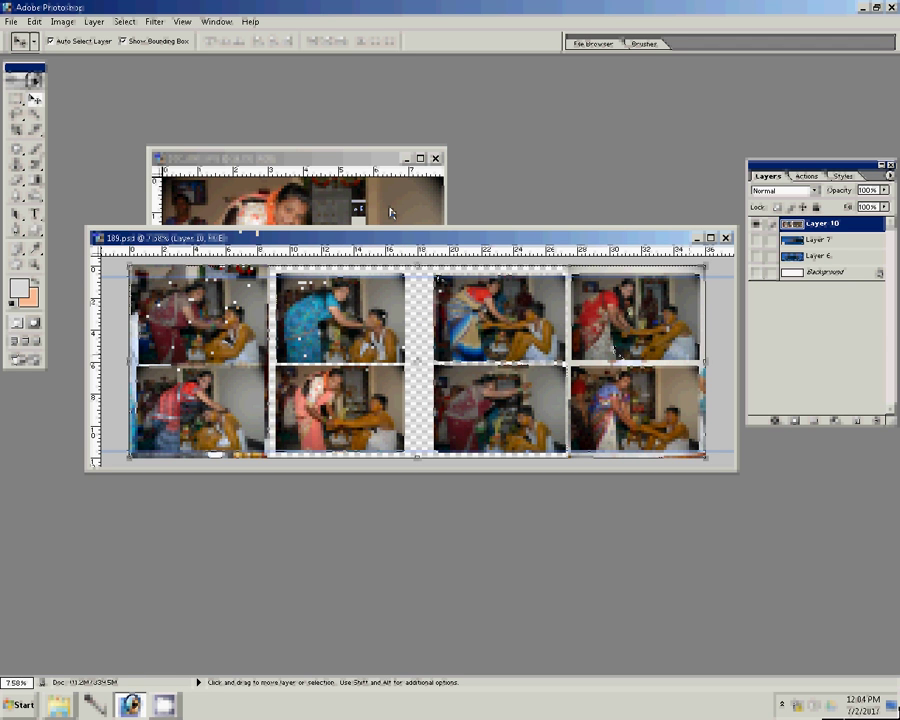
Add a 2 px near-white (#FBF5F5) Stroke effect to Layer 10
{"action": "left_click", "coordinate": [775, 421]}
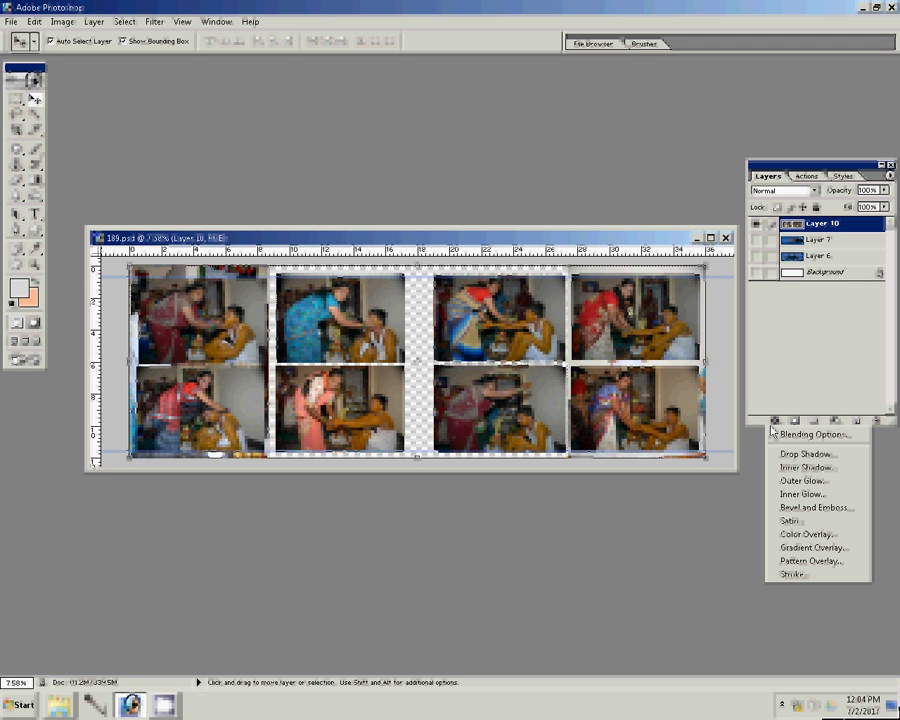
{"action": "left_click", "coordinate": [796, 575]}
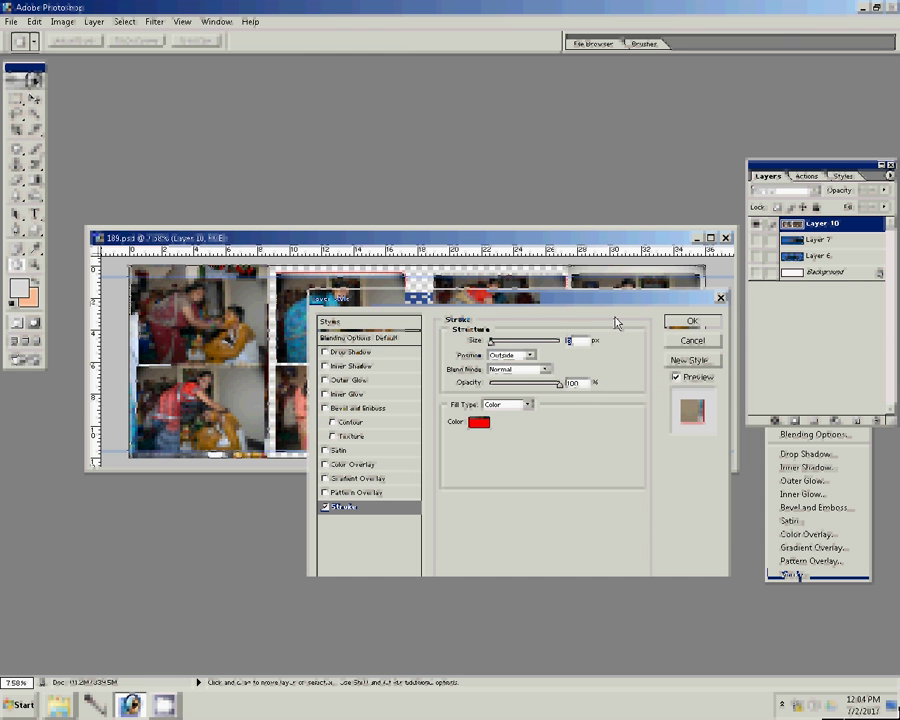
{"action": "left_click", "coordinate": [479, 421]}
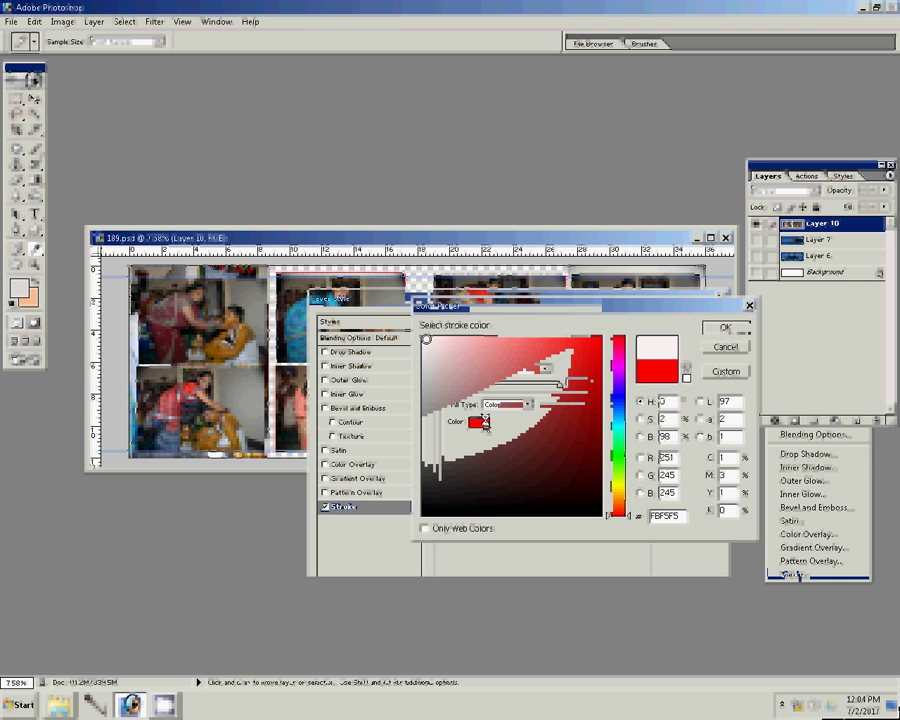
{"action": "key", "text": "Return"}
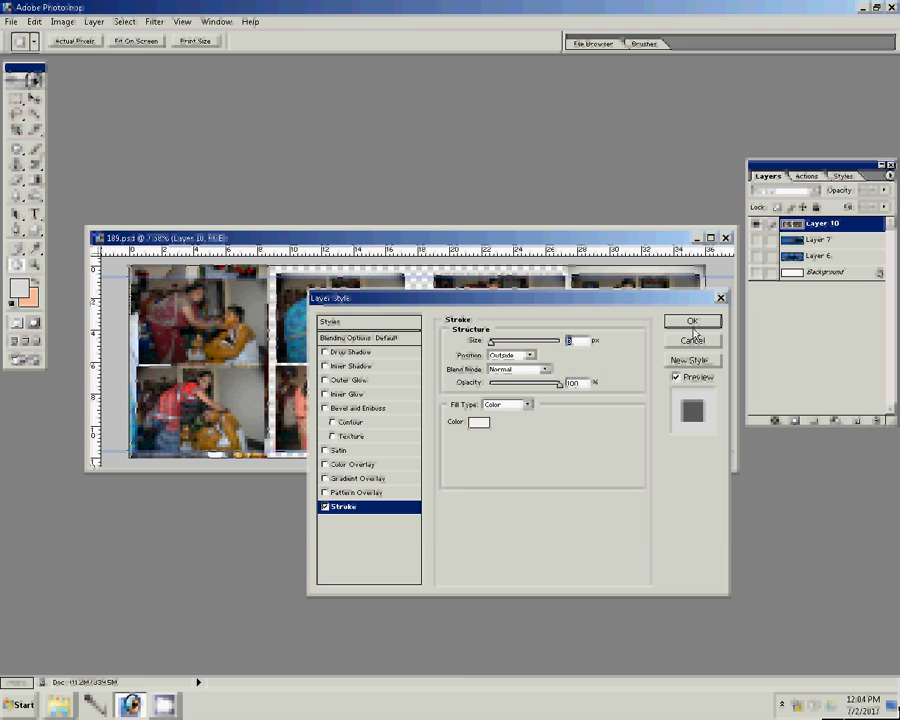
{"action": "type", "text": "20"}
{"action": "left_click", "coordinate": [694, 323]}
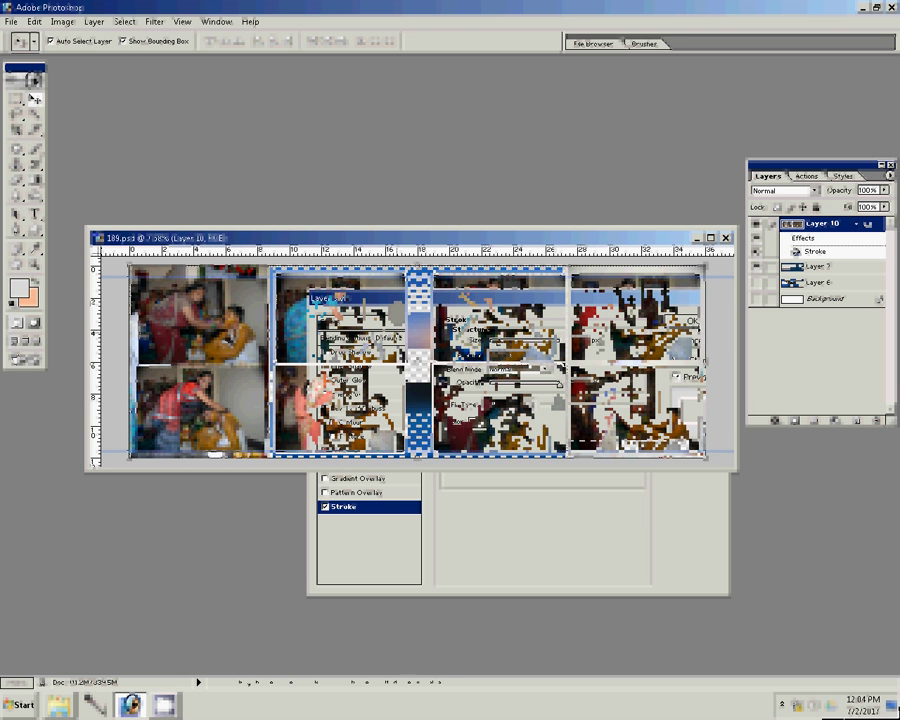
Open the Save As dialog for 189.psd and cancel it without saving
{"action": "key", "text": "ctrl+shift+s"}
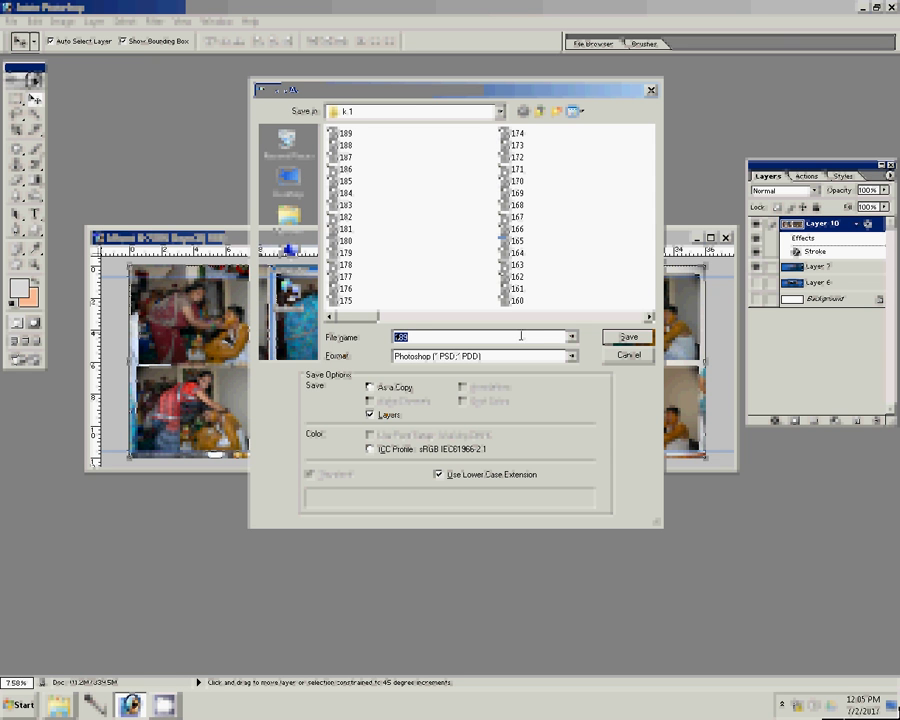
{"action": "left_click", "coordinate": [617, 360]}
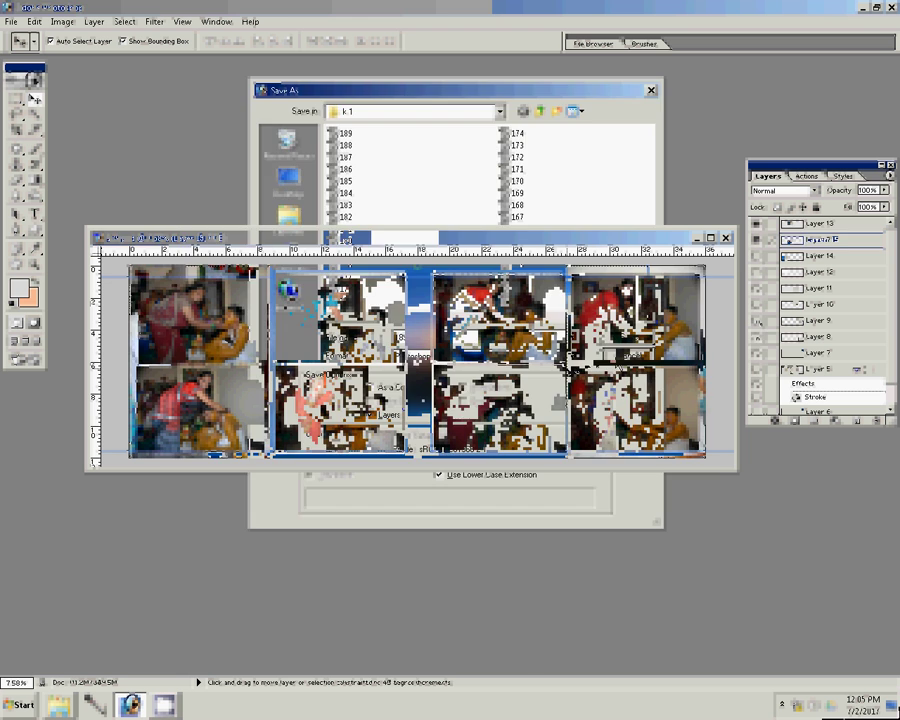
Hide the Layer 7 and Layer 5 blue backgrounds, select Layer 9, and open its layer effects
{"action": "left_click", "coordinate": [756, 337]}
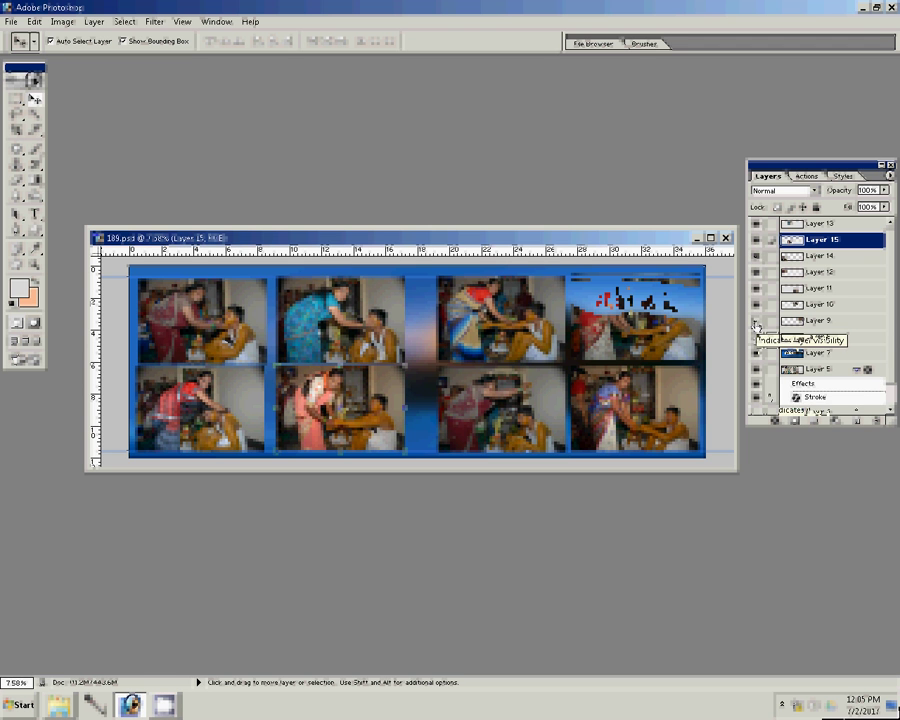
{"action": "left_click", "coordinate": [756, 352]}
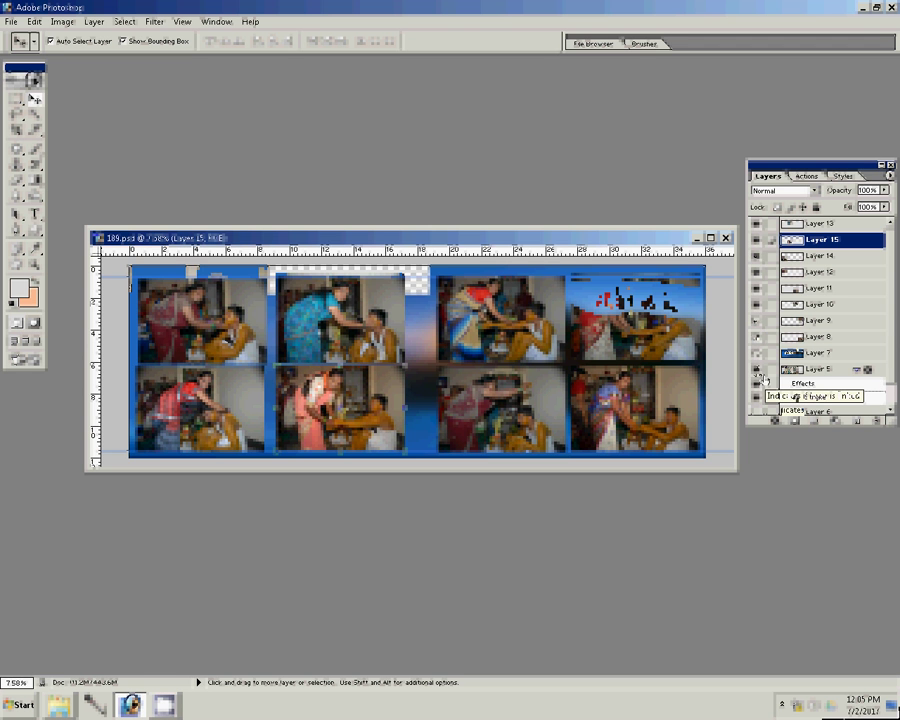
{"action": "left_click", "coordinate": [757, 370]}
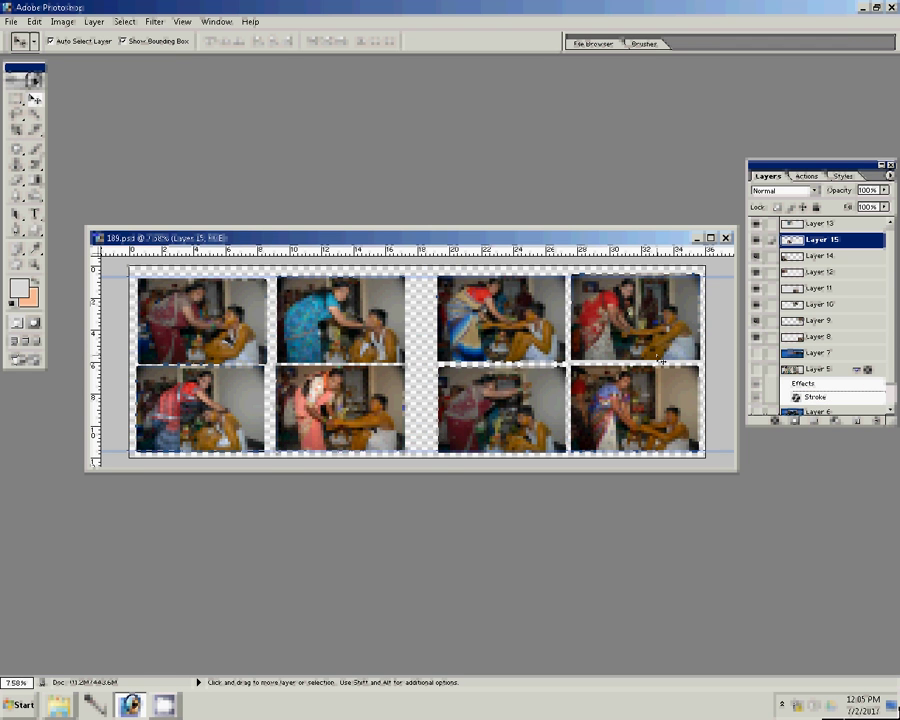
{"action": "left_click", "coordinate": [815, 320]}
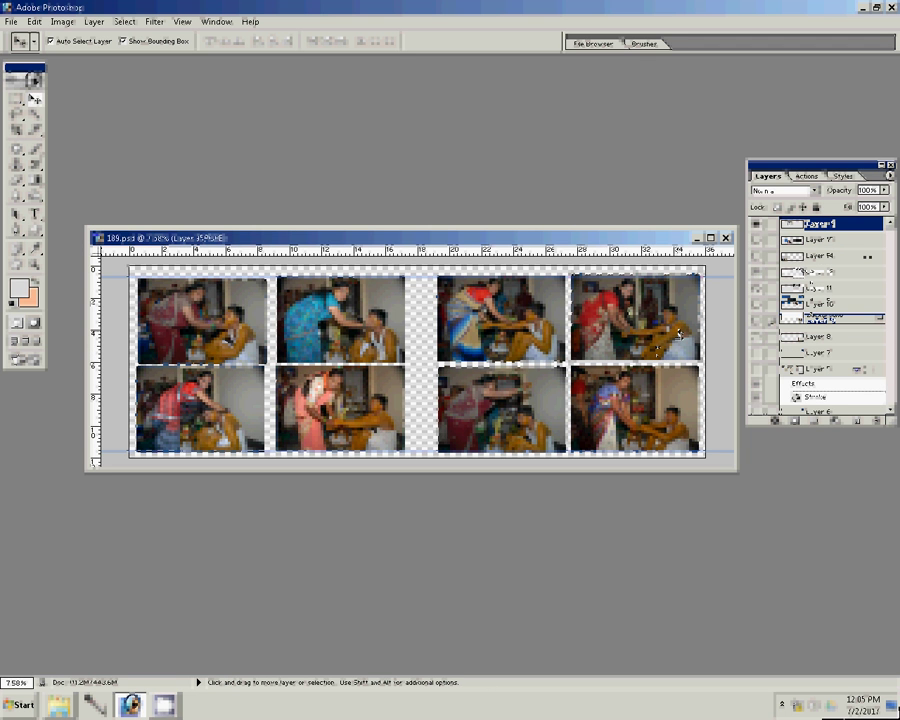
{"action": "left_click", "coordinate": [779, 423]}
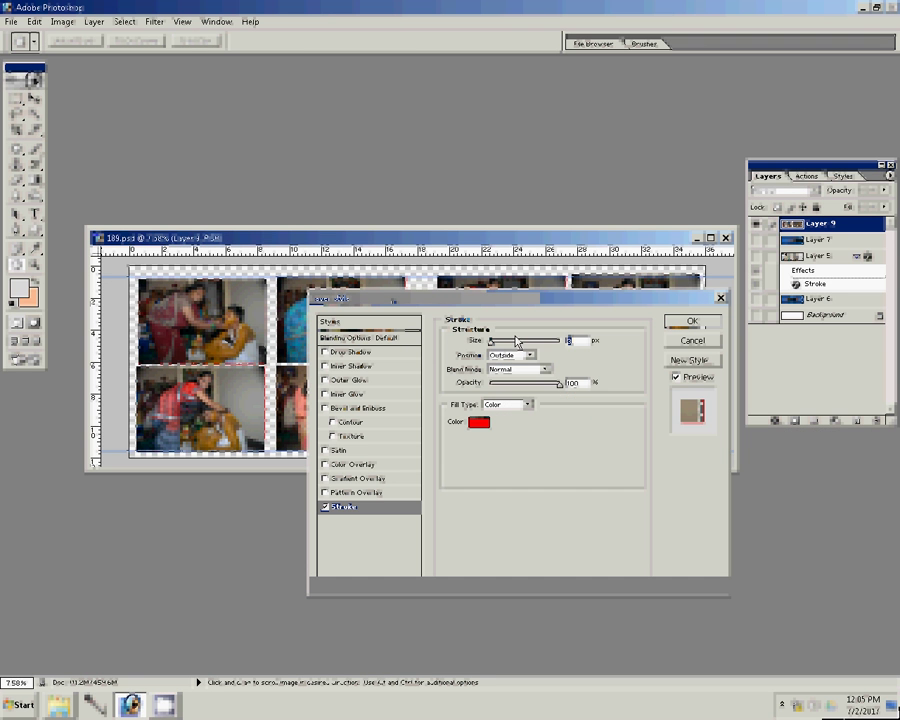
Apply a size-20 near-white FAF6F6 stroke to Layer 9's photo grid
{"action": "type", "text": "20"}
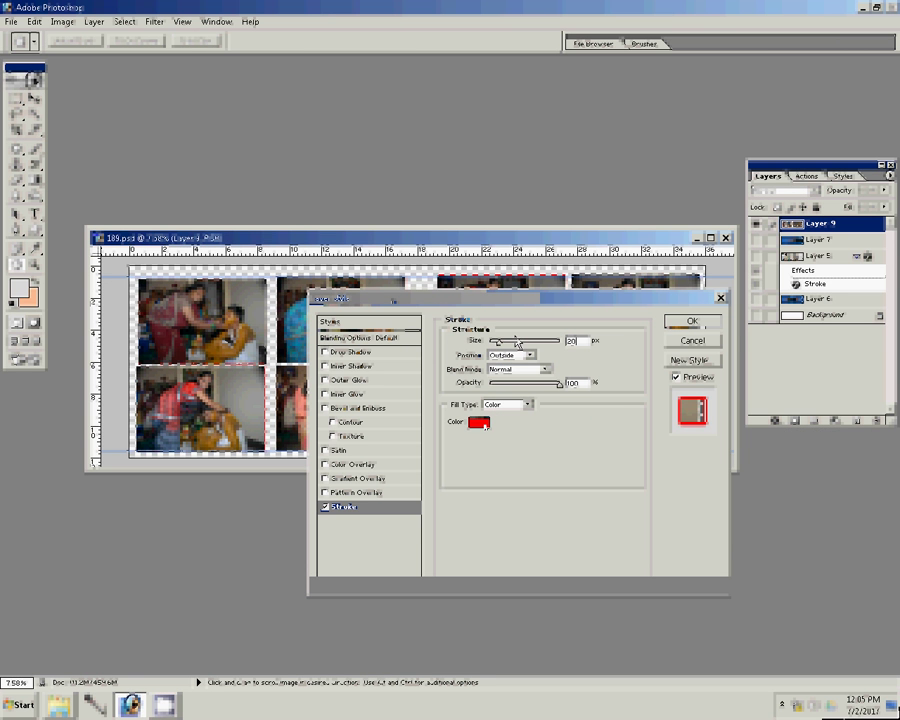
{"action": "left_click", "coordinate": [479, 422]}
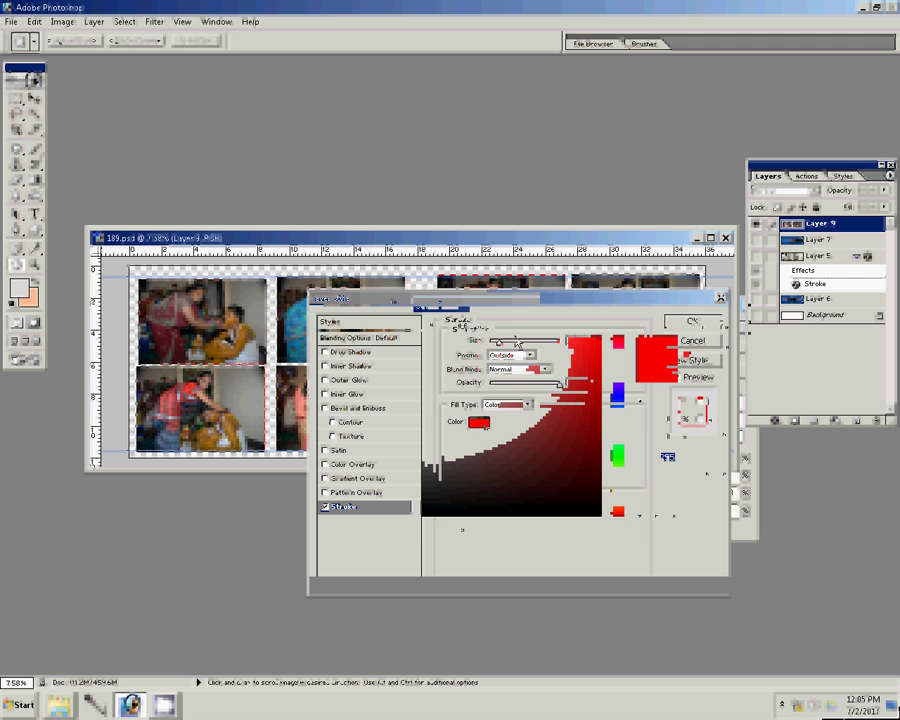
{"action": "left_click", "coordinate": [425, 340]}
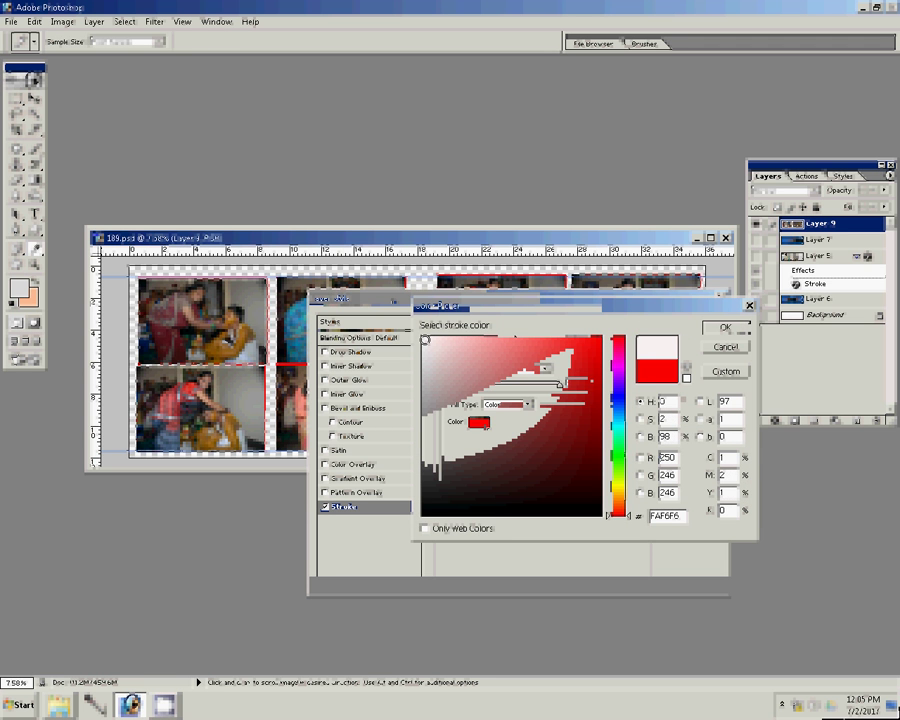
{"action": "key", "text": "Return"}
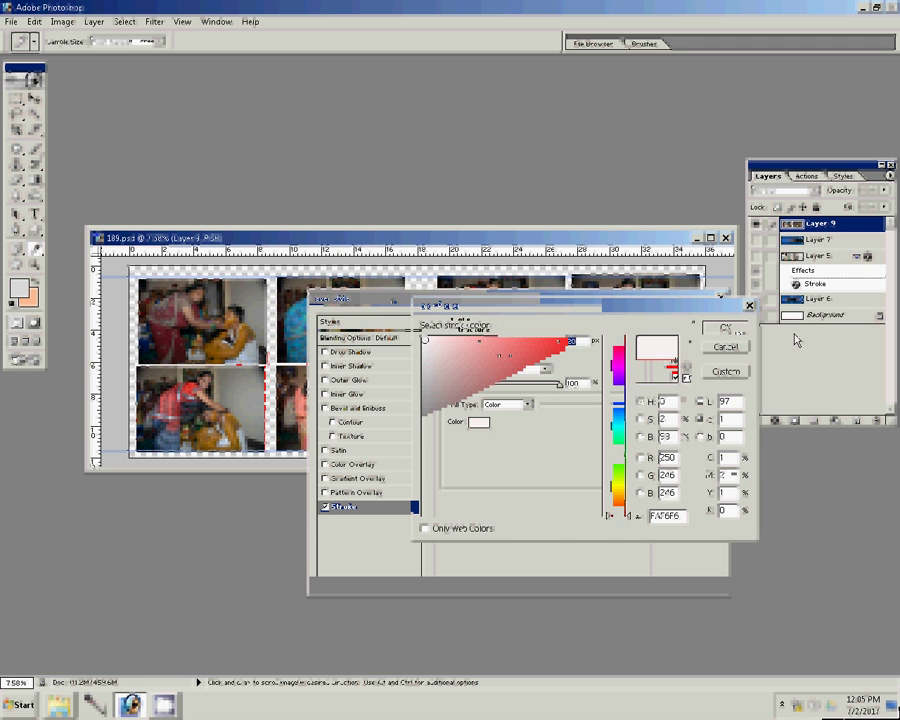
{"action": "left_click", "coordinate": [672, 323]}
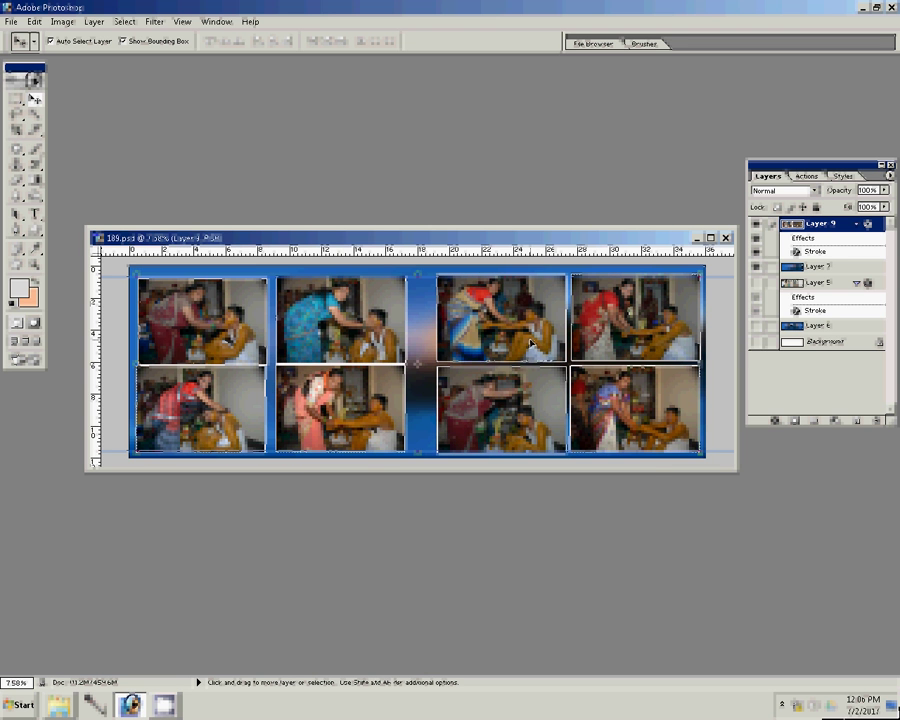
Save the spread as layered Photoshop file 190.psd in the k 1 folder
{"action": "key", "text": "ctrl+shift+s"}
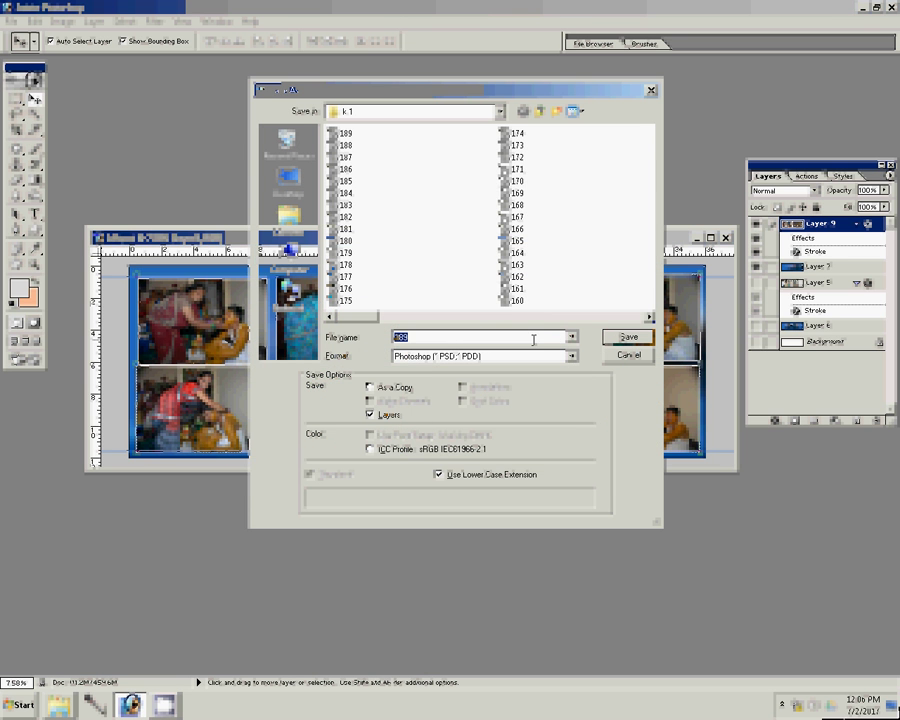
{"action": "type", "text": "190"}
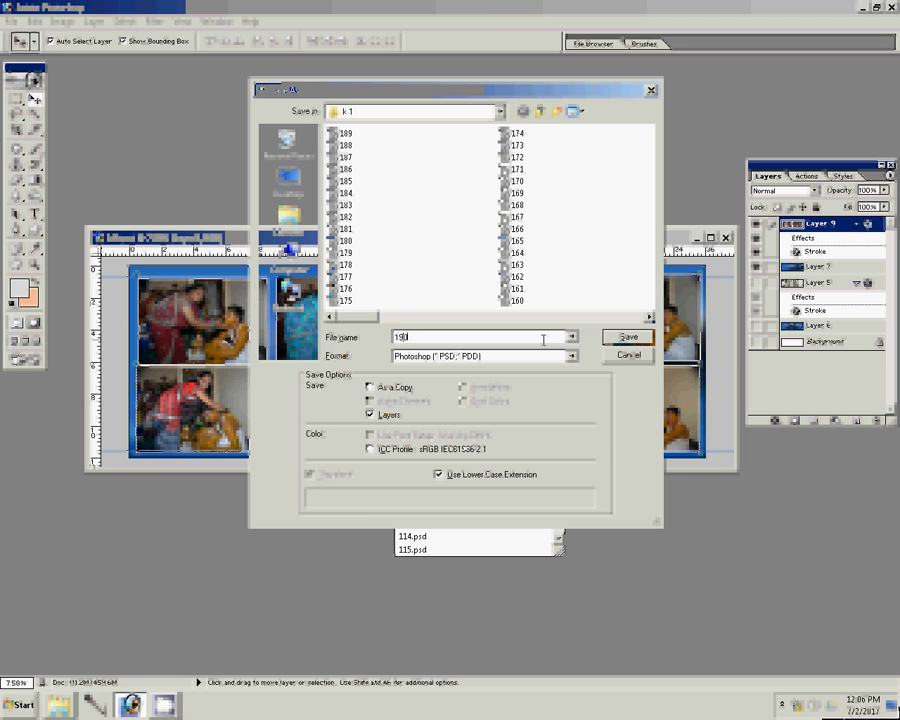
{"action": "left_click", "coordinate": [628, 338]}
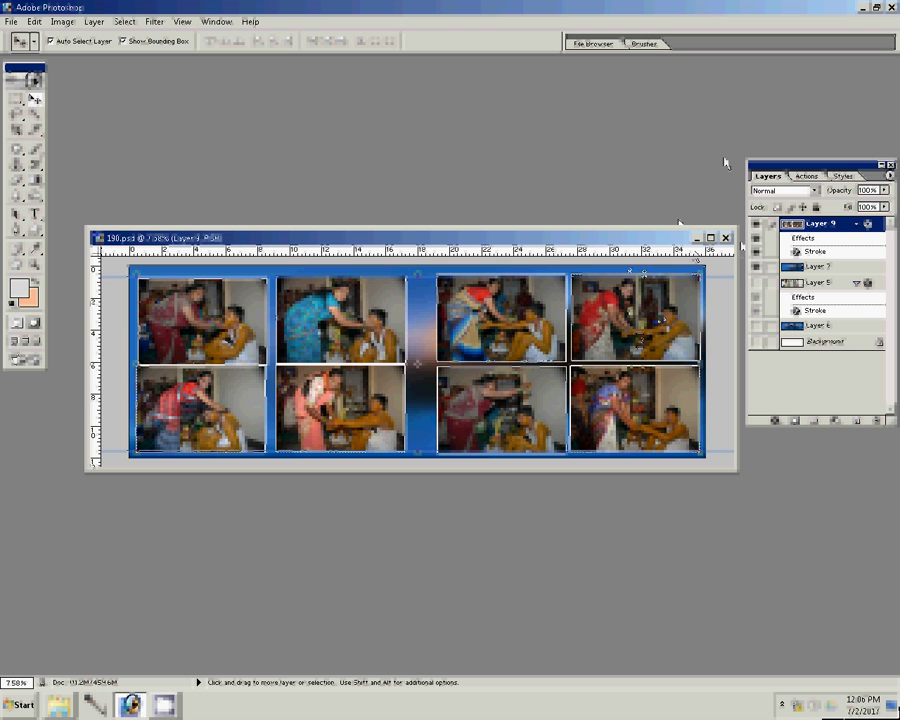
Close the spread, move DSC_0983 to the Delete folder, and create a 36×12 in, 300 ppi document
{"action": "left_click", "coordinate": [729, 241]}
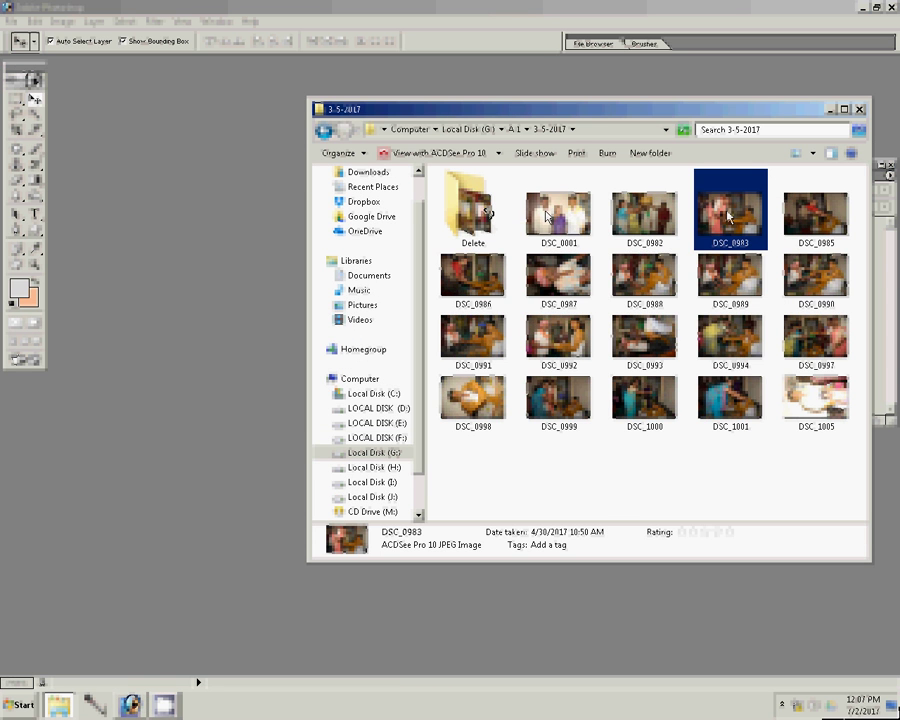
{"action": "left_click_drag", "start_coordinate": [728, 215], "coordinate": [474, 210]}
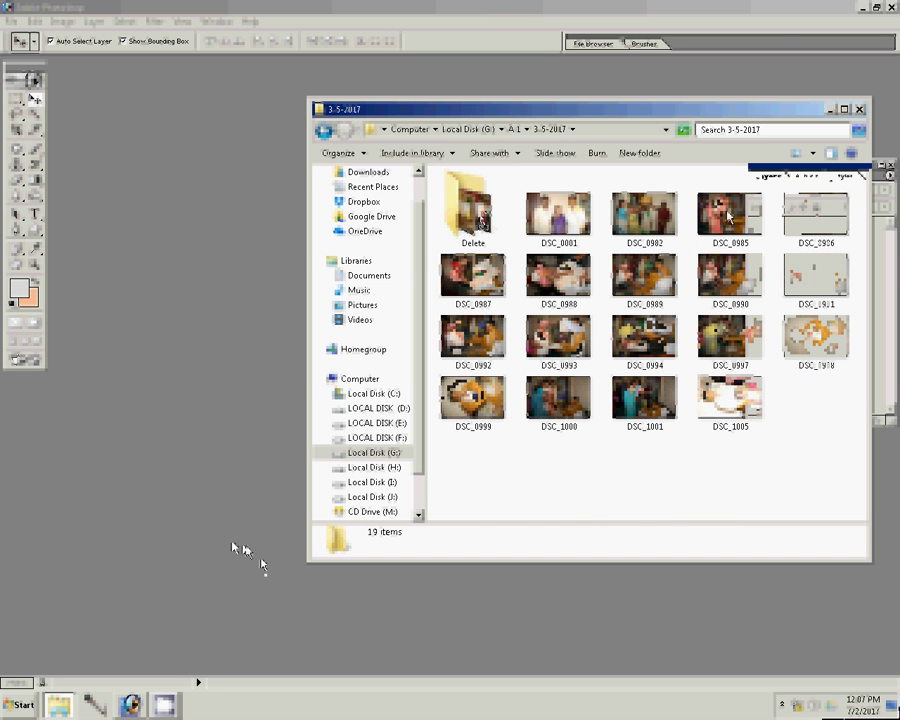
{"action": "key", "text": "ctrl+n"}
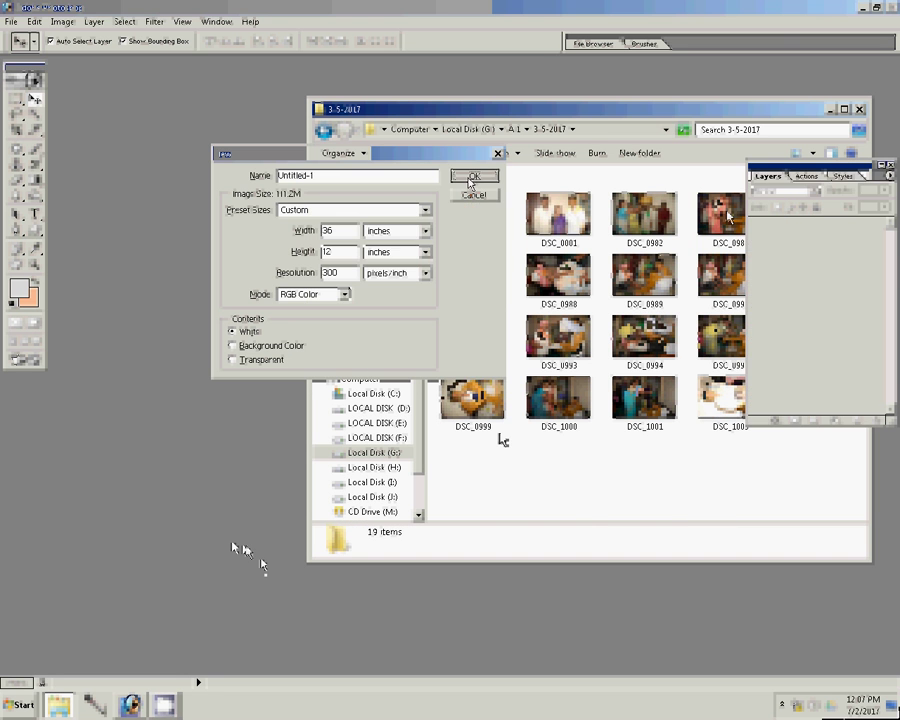
{"action": "left_click", "coordinate": [472, 176]}
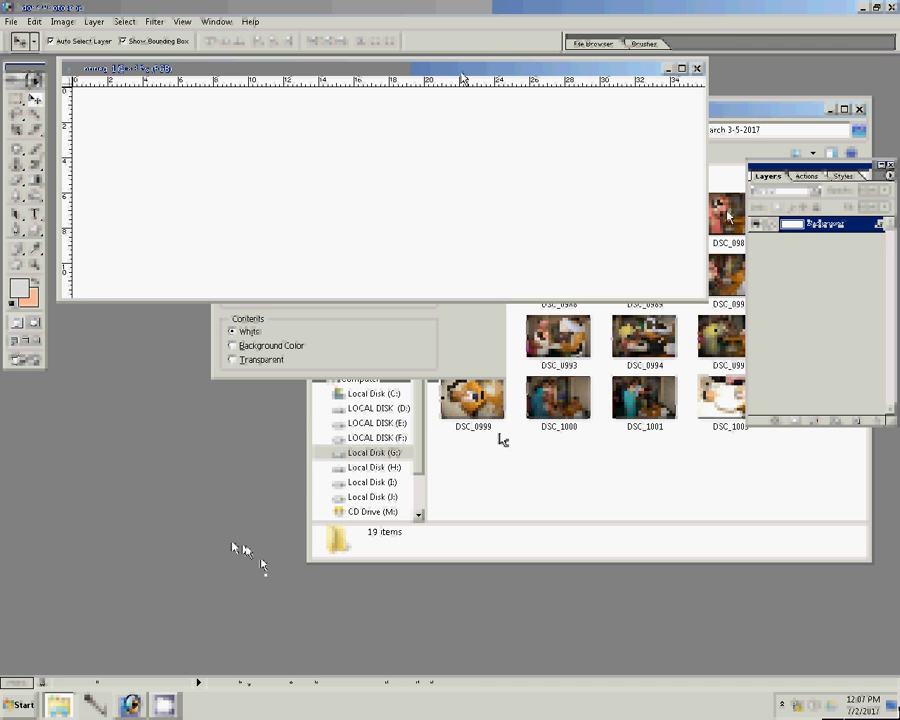
{"action": "left_click_drag", "start_coordinate": [462, 78], "coordinate": [487, 272]}
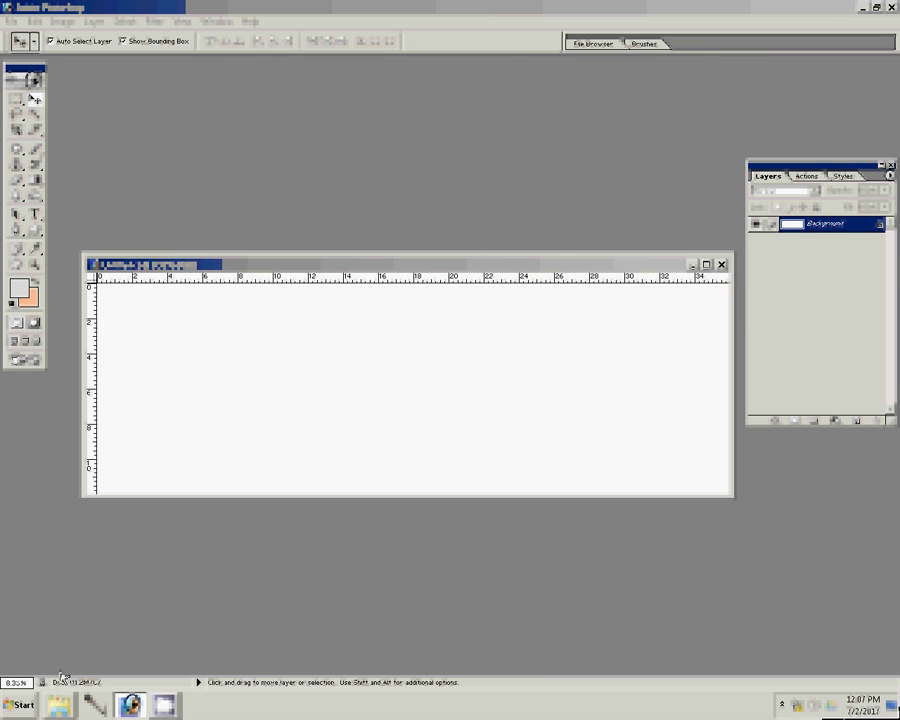
{"action": "key", "text": "alt+Tab"}
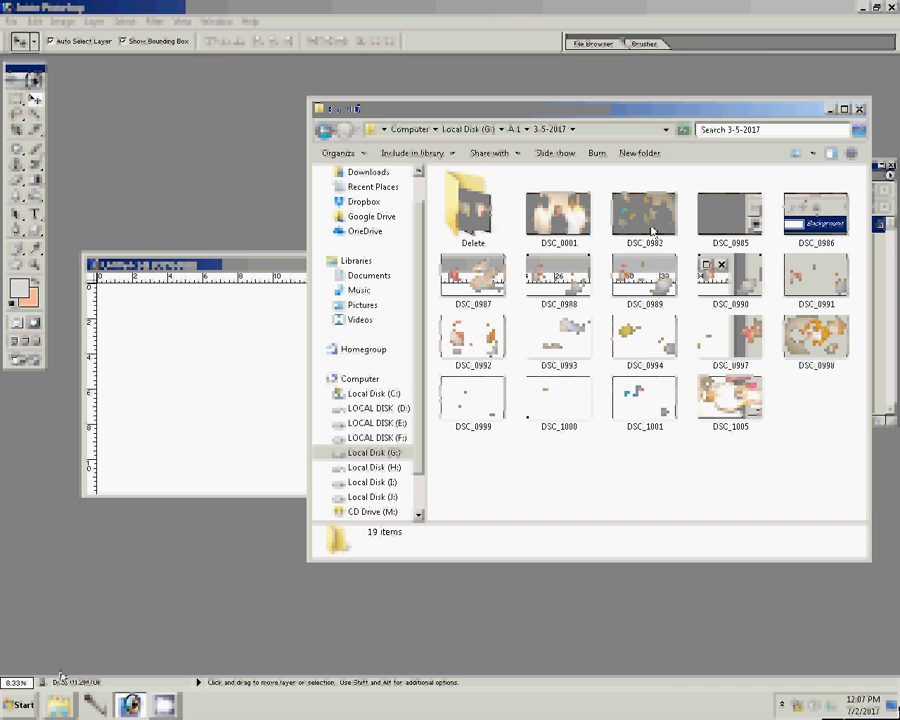
Select DSC_0001, DSC_0982, DSC_0985–DSC_0990 and DSC_1005 in the 3-5-2017 folder for opening
{"action": "left_click", "coordinate": [651, 231]}
{"action": "left_click", "coordinate": [730, 215]}
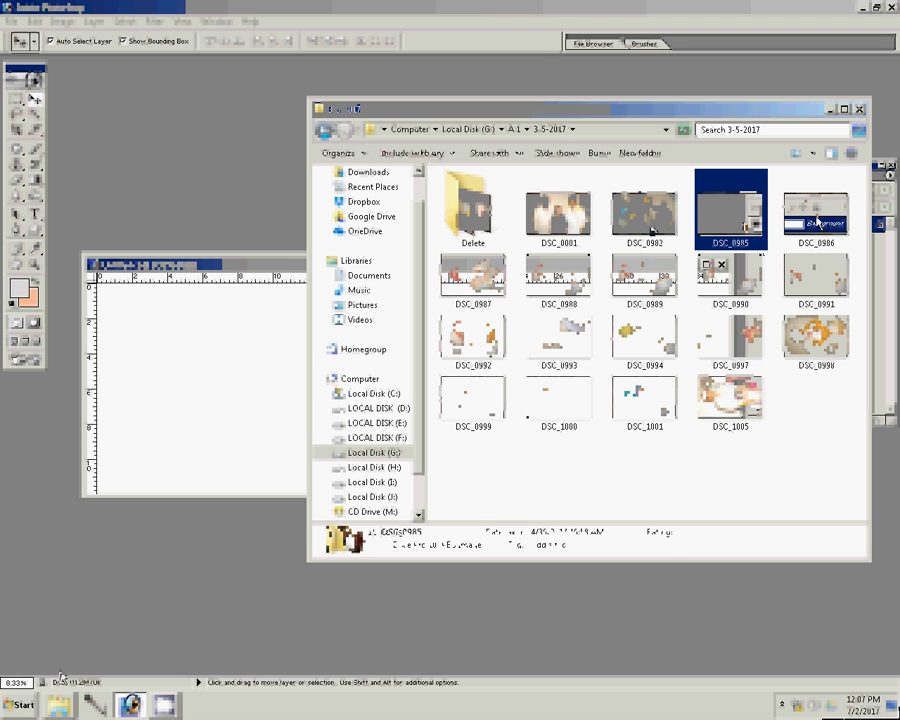
{"action": "left_click", "coordinate": [817, 222], "text": "ctrl"}
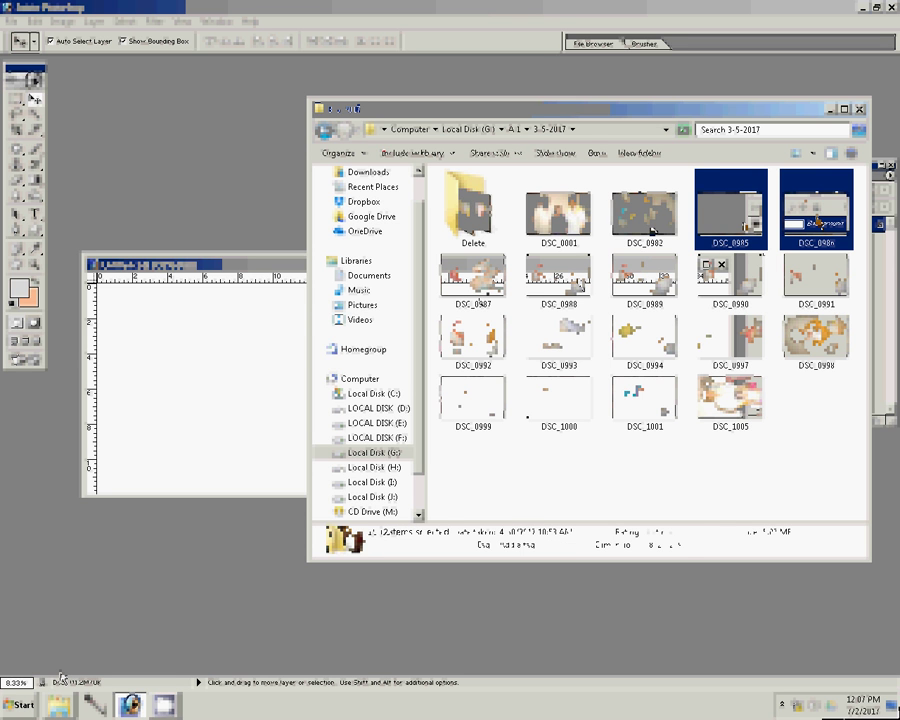
{"action": "left_click", "coordinate": [578, 284], "text": "ctrl"}
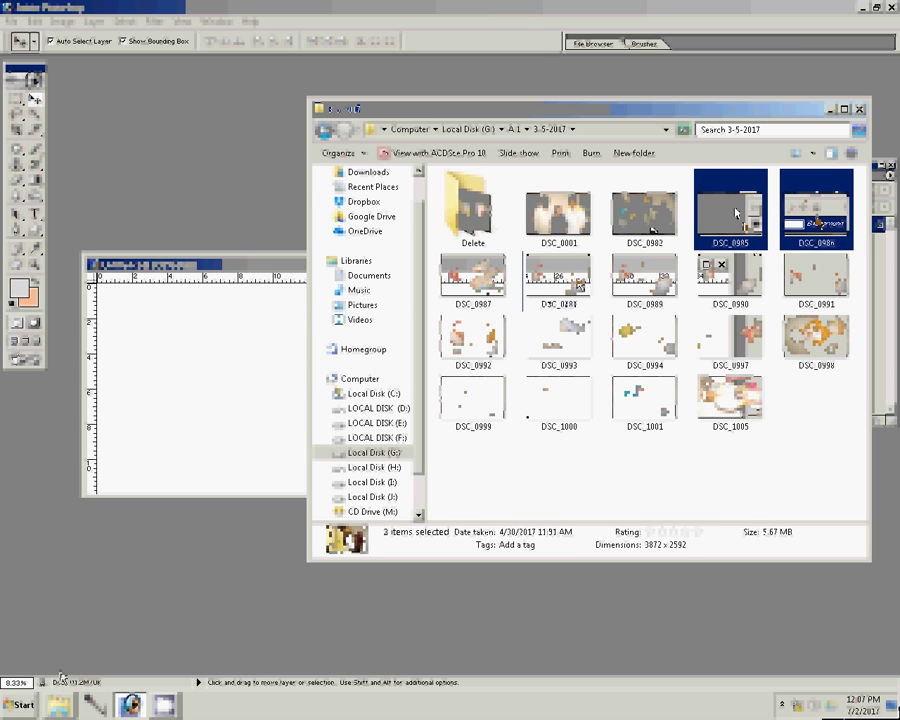
{"action": "left_click", "coordinate": [558, 212]}
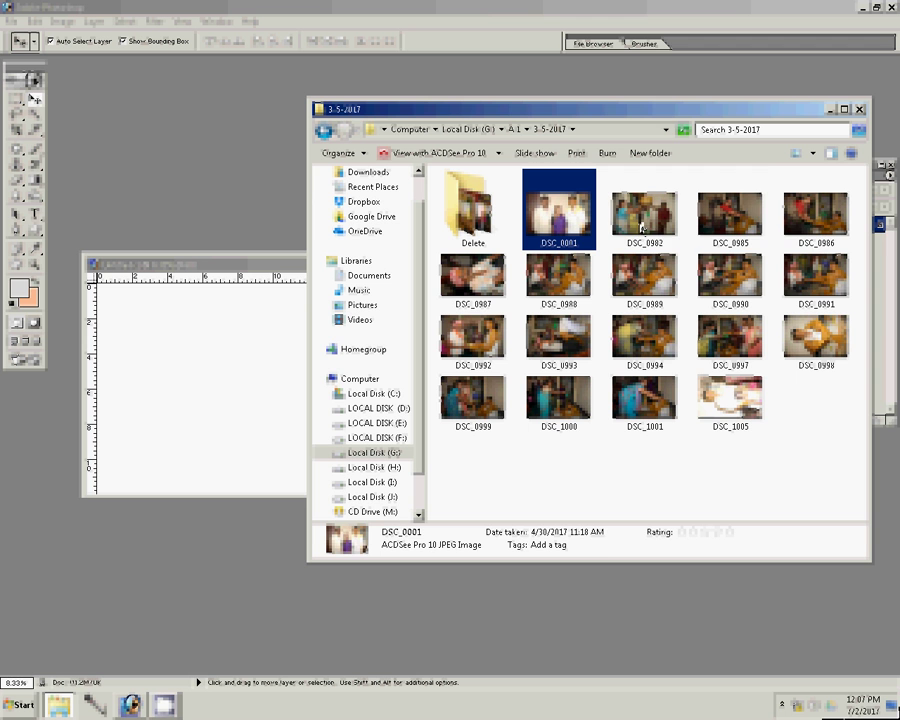
{"action": "key", "text": "shift+Right"}
{"action": "key", "text": "shift+Right"}
{"action": "key", "text": "shift+Right"}
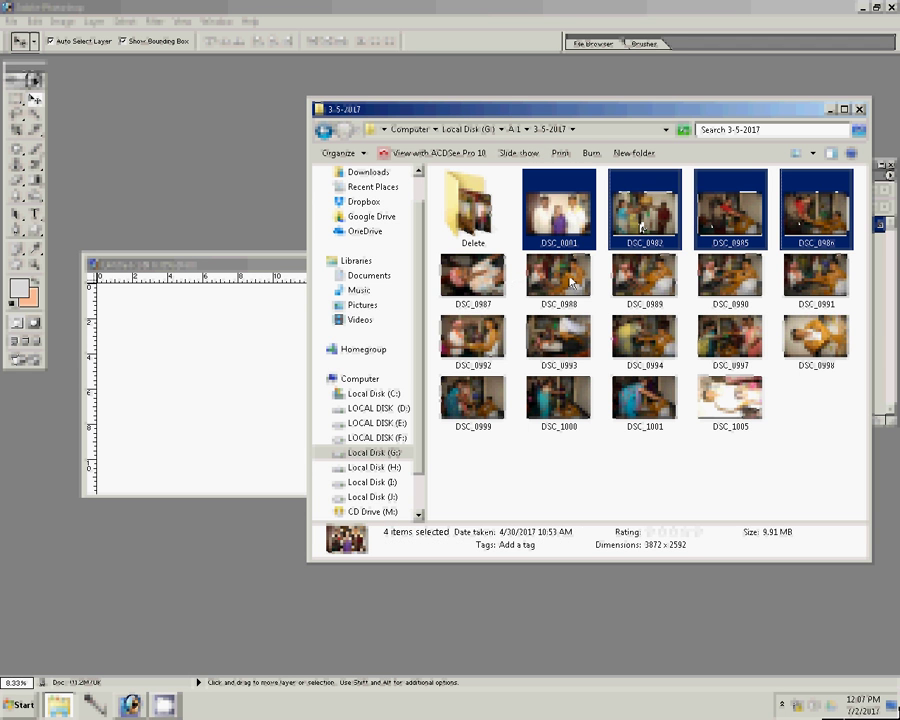
{"action": "left_click", "coordinate": [472, 278], "text": "ctrl"}
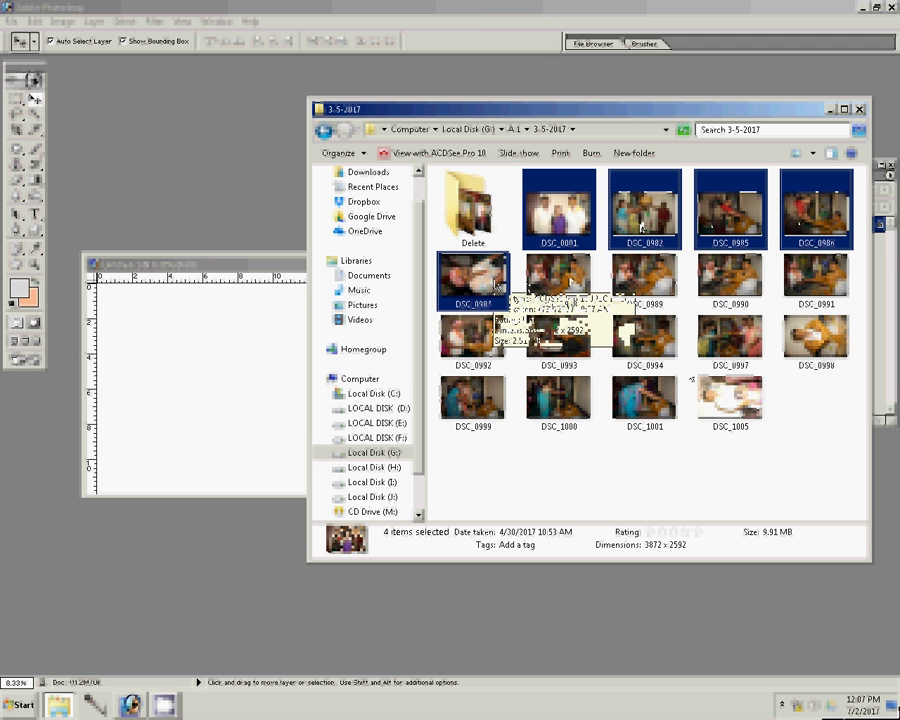
{"action": "left_click", "coordinate": [729, 406], "text": "ctrl"}
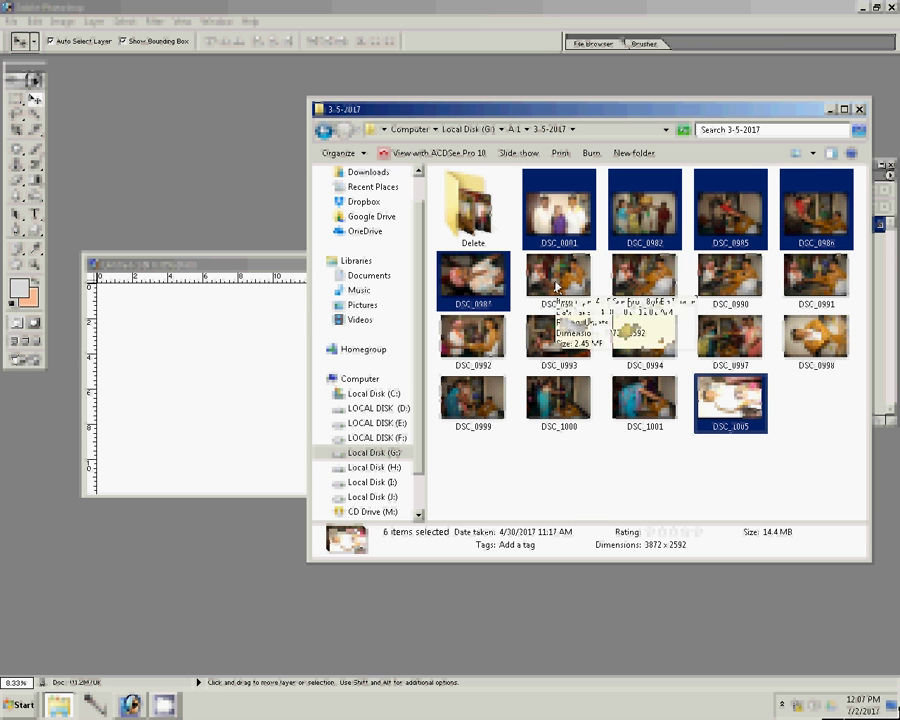
{"action": "left_click", "coordinate": [557, 287], "text": "ctrl"}
{"action": "left_click", "coordinate": [645, 278], "text": "ctrl"}
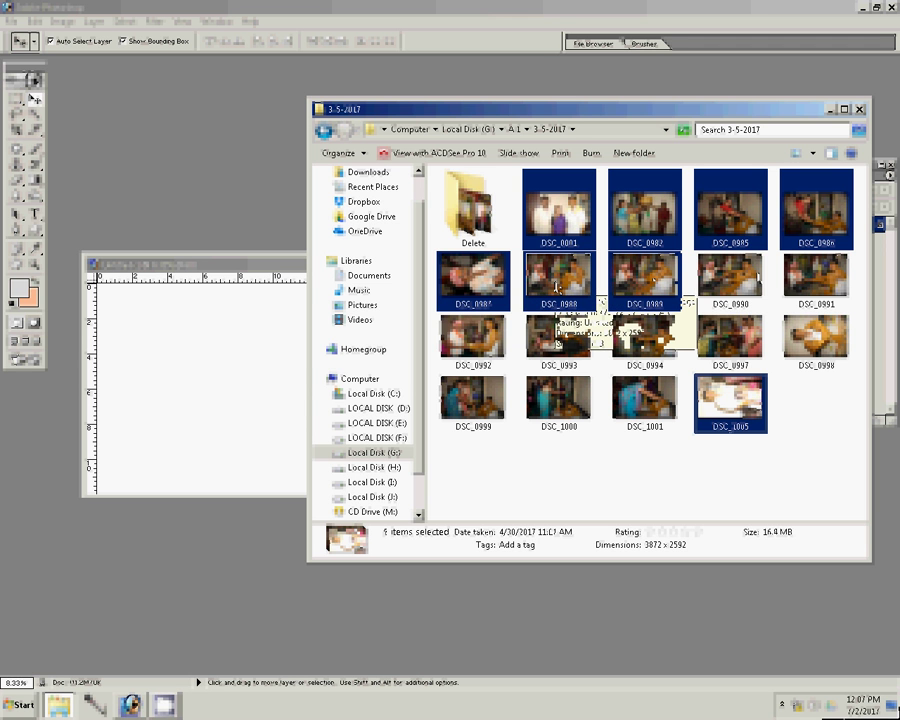
{"action": "left_click", "coordinate": [759, 278], "text": "ctrl"}
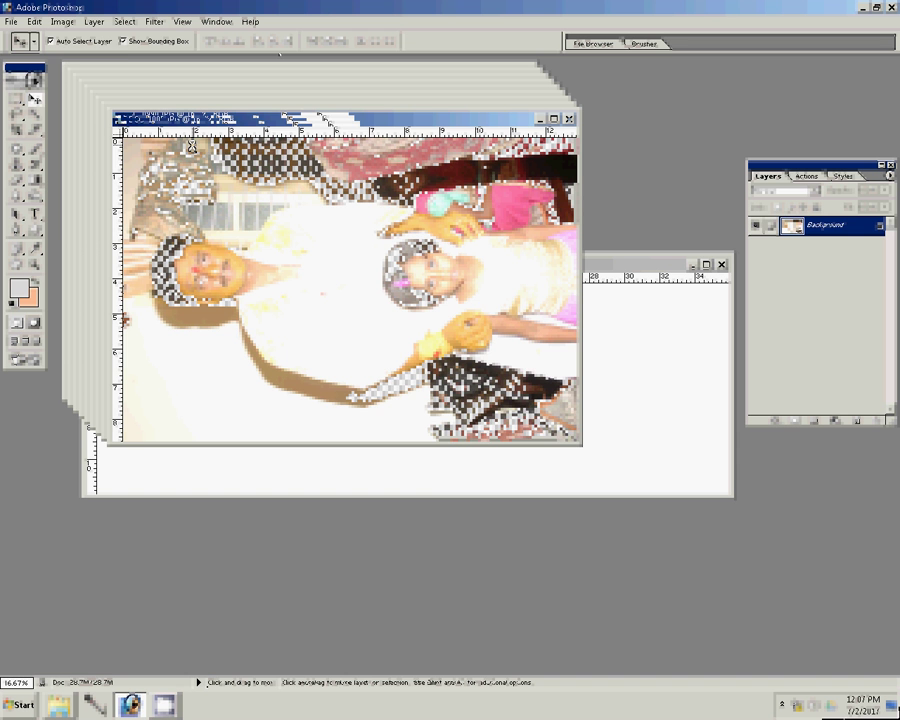
Rotate DSC_1005 90° clockwise and add a near-black 060101 Solid Color fill in Soft Light mode
{"action": "left_click", "coordinate": [63, 21]}
{"action": "mouse_move", "coordinate": [88, 149]}
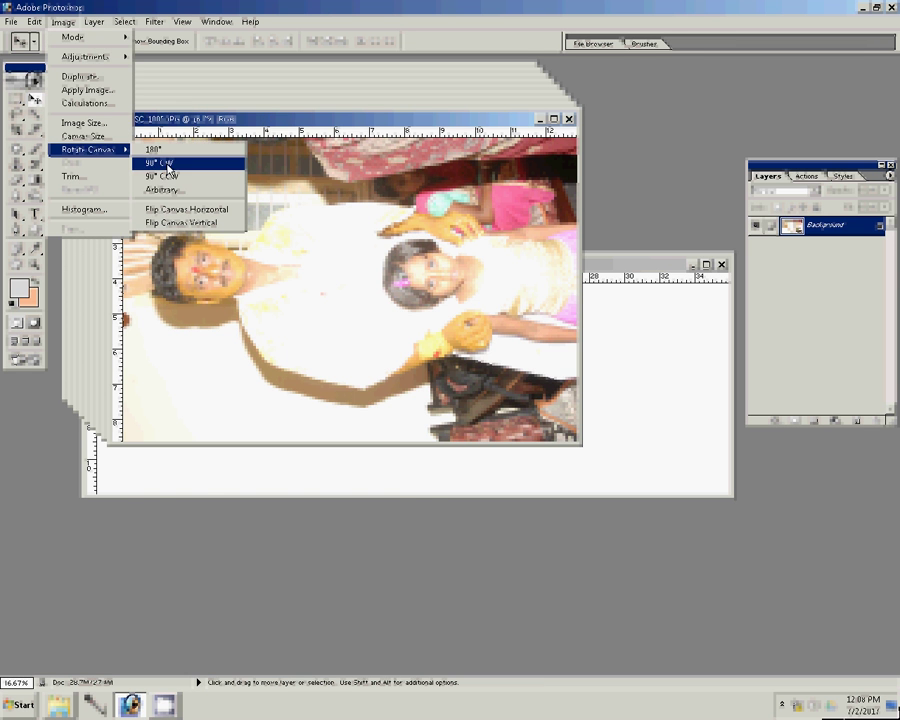
{"action": "left_click", "coordinate": [168, 166]}
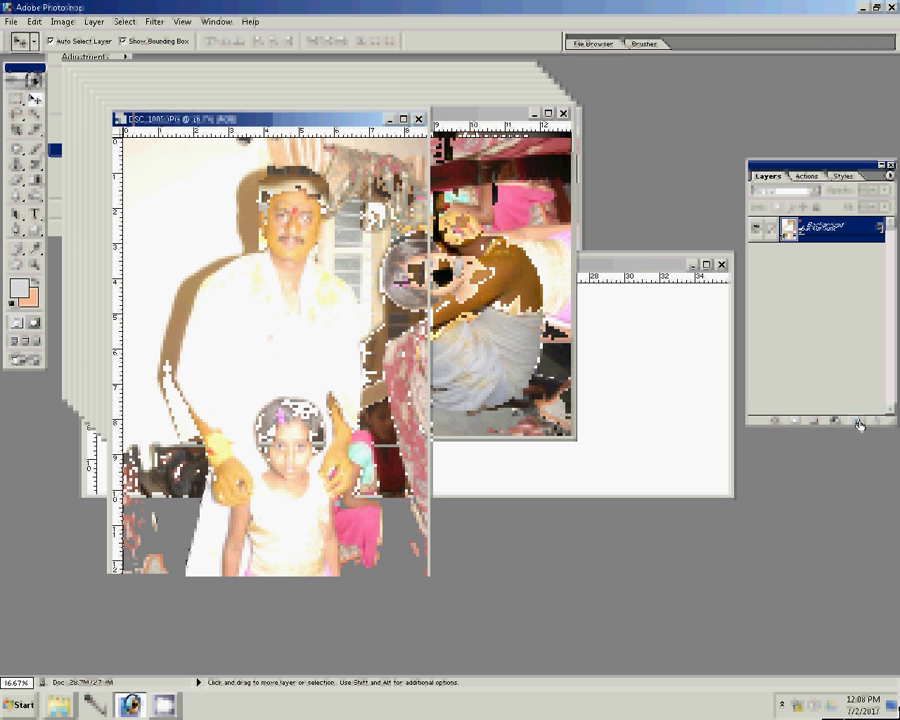
{"action": "left_click", "coordinate": [835, 421]}
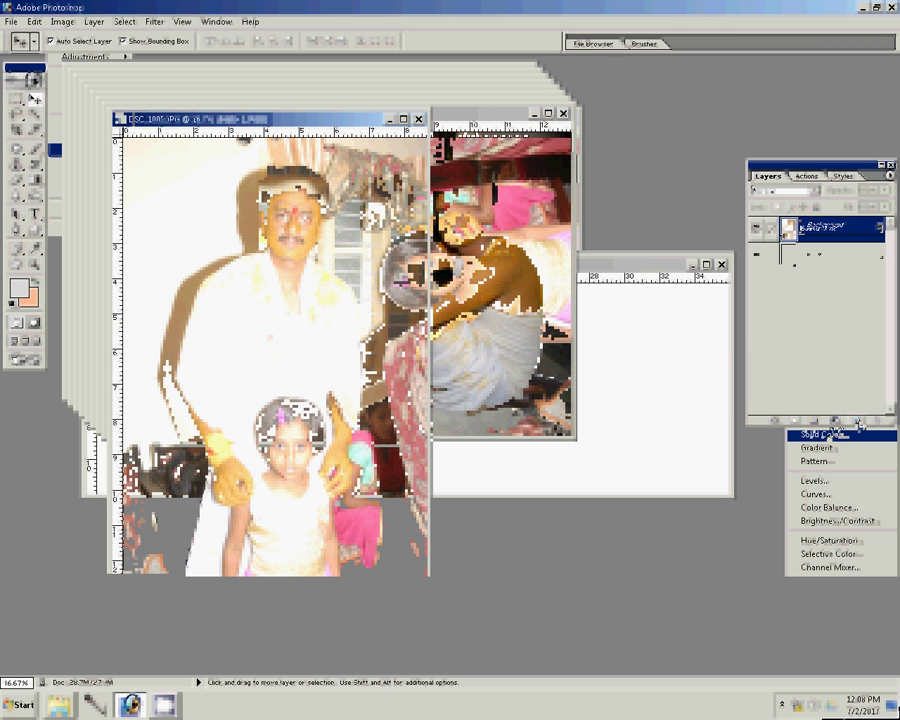
{"action": "left_click", "coordinate": [822, 434]}
{"action": "left_click", "coordinate": [581, 511]}
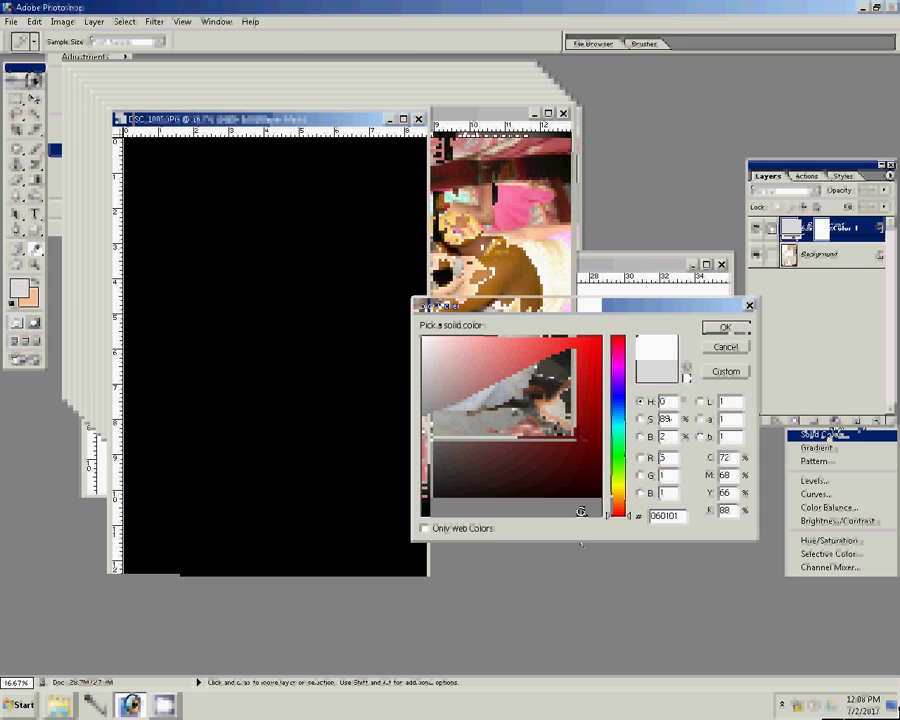
{"action": "key", "text": "Return"}
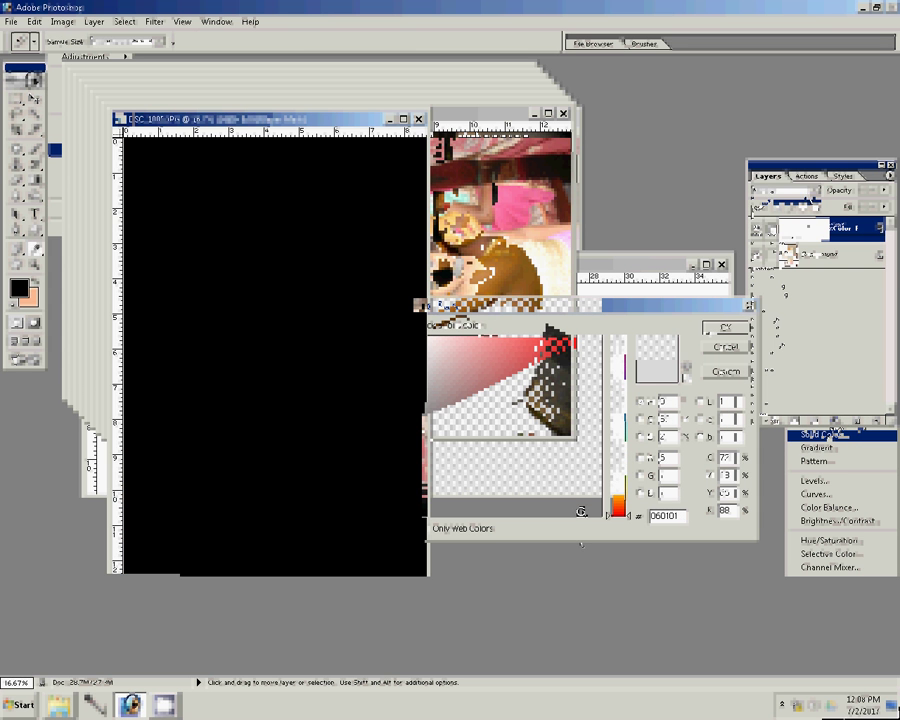
{"action": "left_click", "coordinate": [785, 190]}
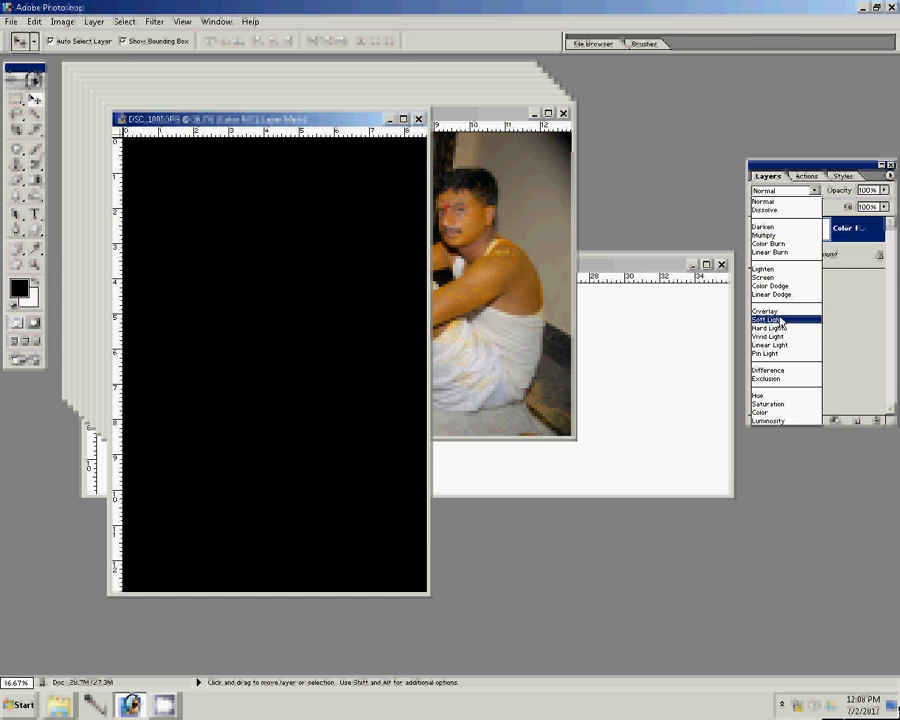
{"action": "left_click", "coordinate": [781, 320]}
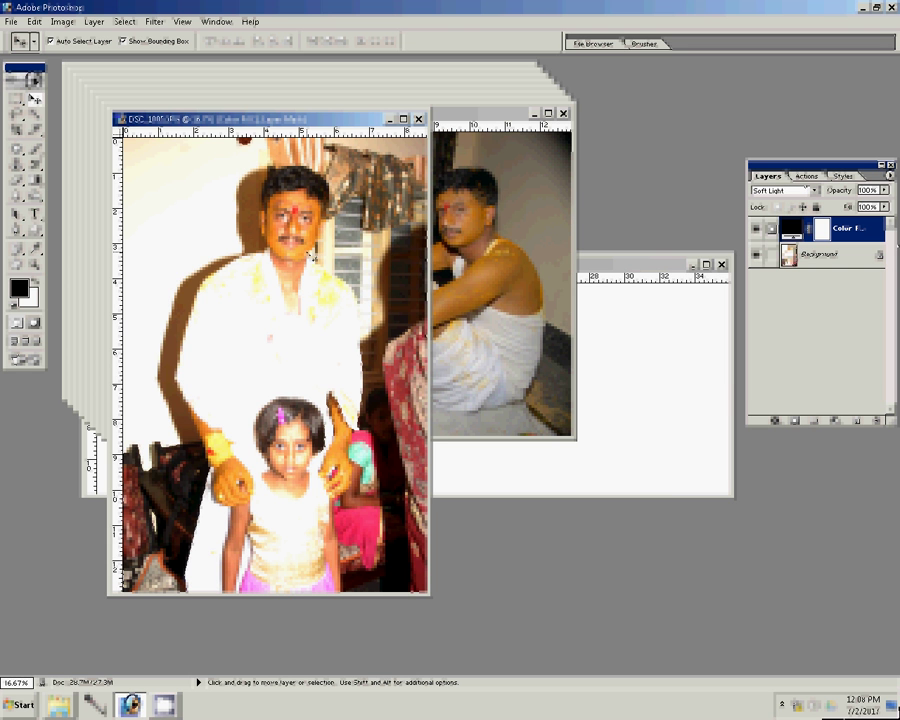
{"action": "left_click", "coordinate": [806, 176]}
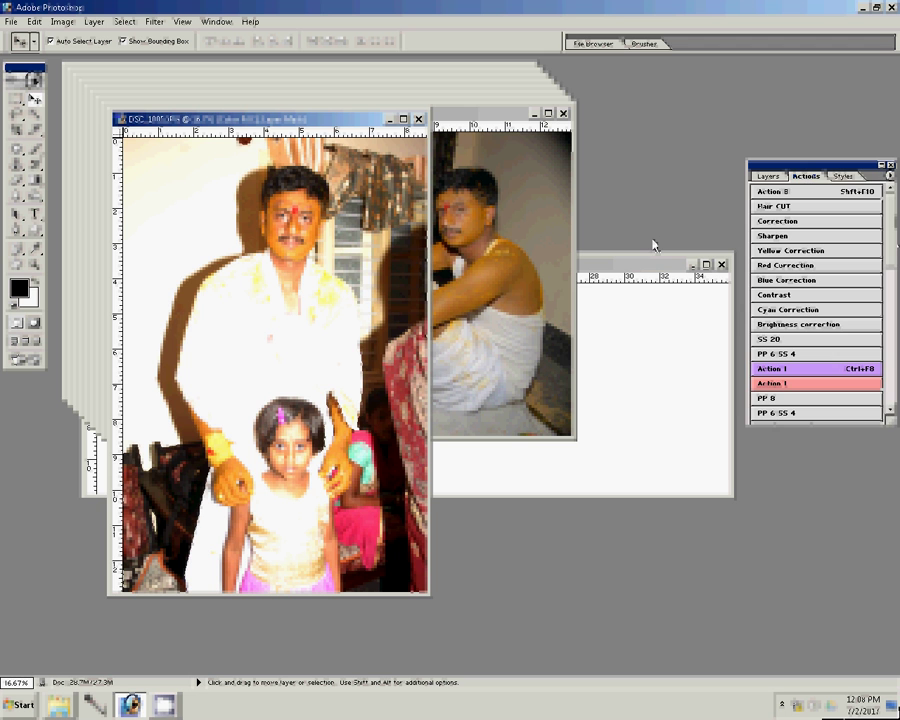
Resize the DSC_1005 photo to 4 inches wide
{"action": "left_click", "coordinate": [770, 177]}
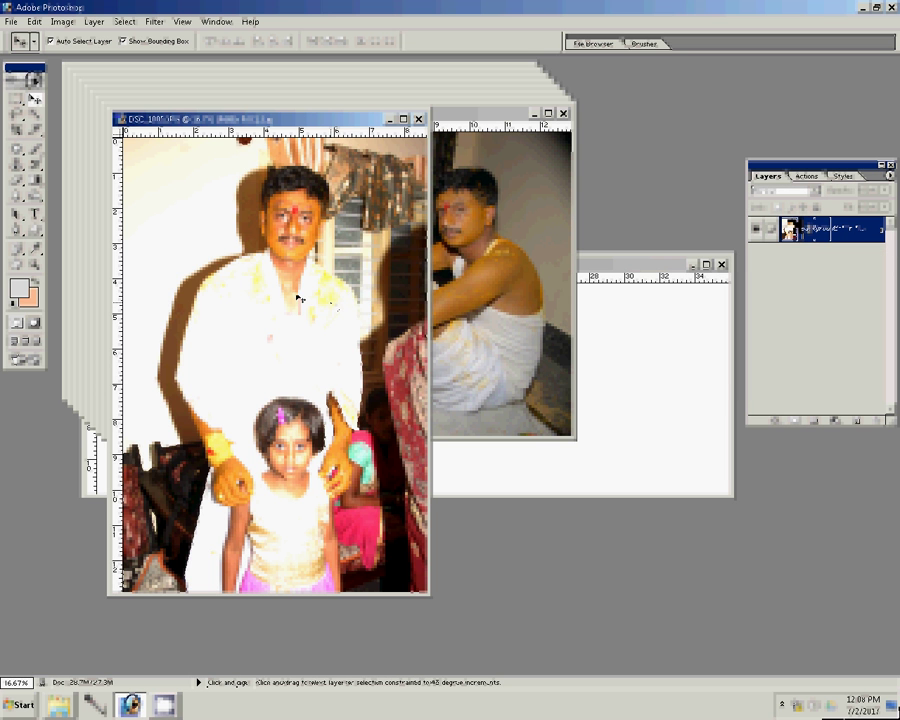
{"action": "key", "text": "ctrl+alt+i"}
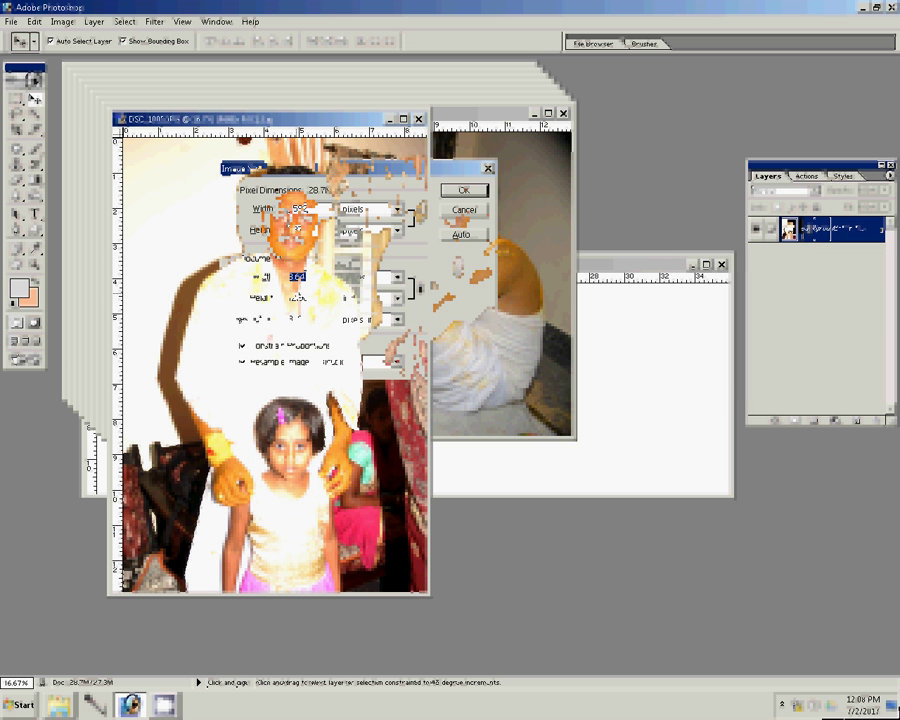
{"action": "double_click", "coordinate": [305, 277]}
{"action": "type", "text": "4"}
{"action": "left_click", "coordinate": [467, 191]}
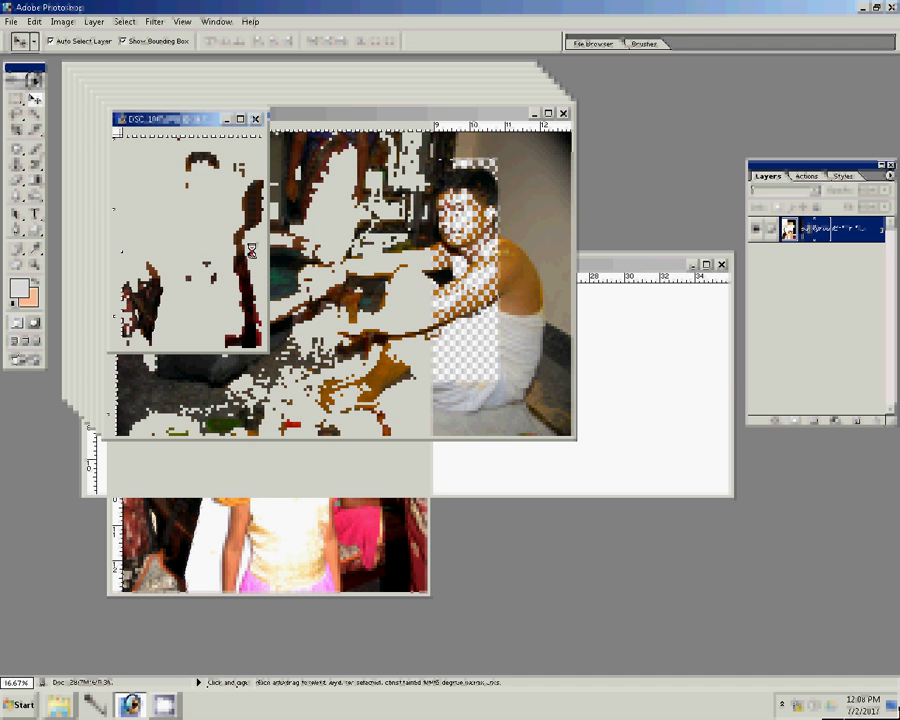
Place the photo in Untitled-1's bottom-right corner as Layer 1 and close the source
{"action": "left_click_drag", "start_coordinate": [251, 250], "coordinate": [671, 386]}
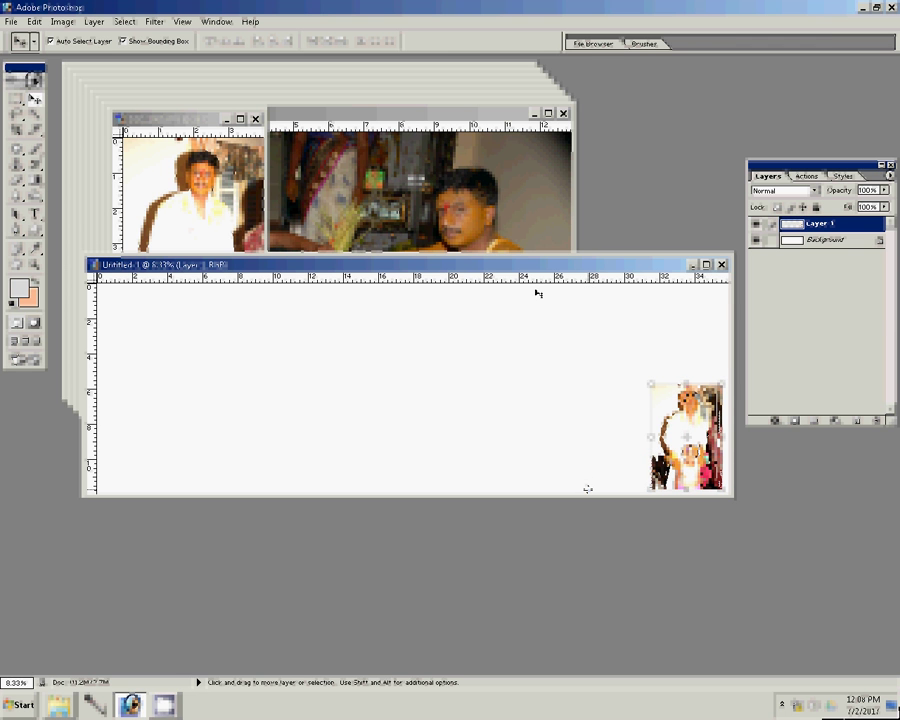
{"action": "left_click", "coordinate": [393, 208]}
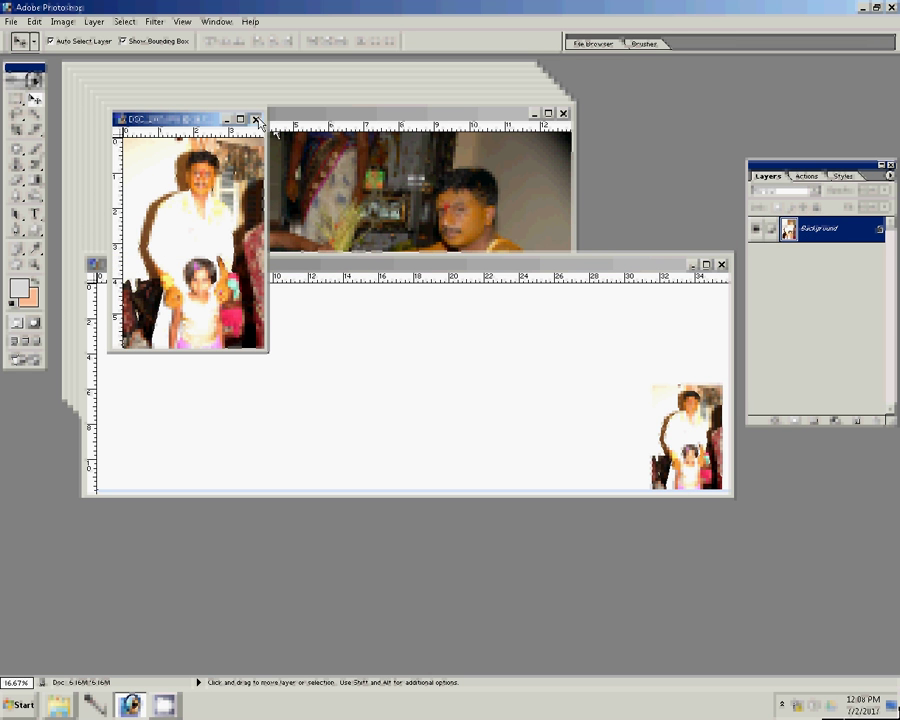
{"action": "left_click", "coordinate": [257, 121]}
Resize the two-men photo to 8 inches wide and place it above the man-and-girl photo
{"action": "key", "text": "n"}
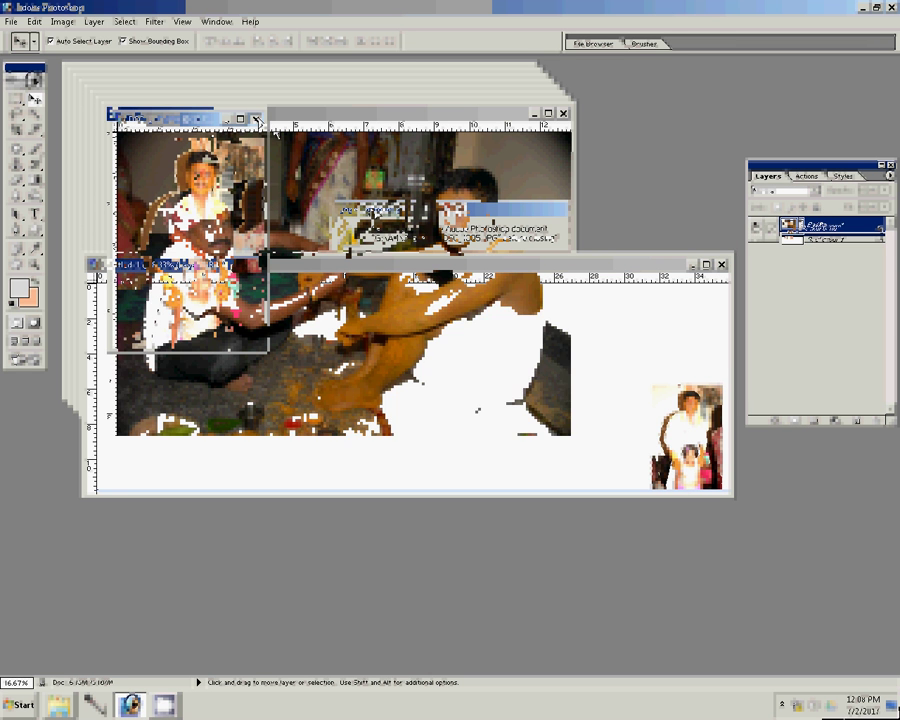
{"action": "key", "text": "ctrl+alt+i"}
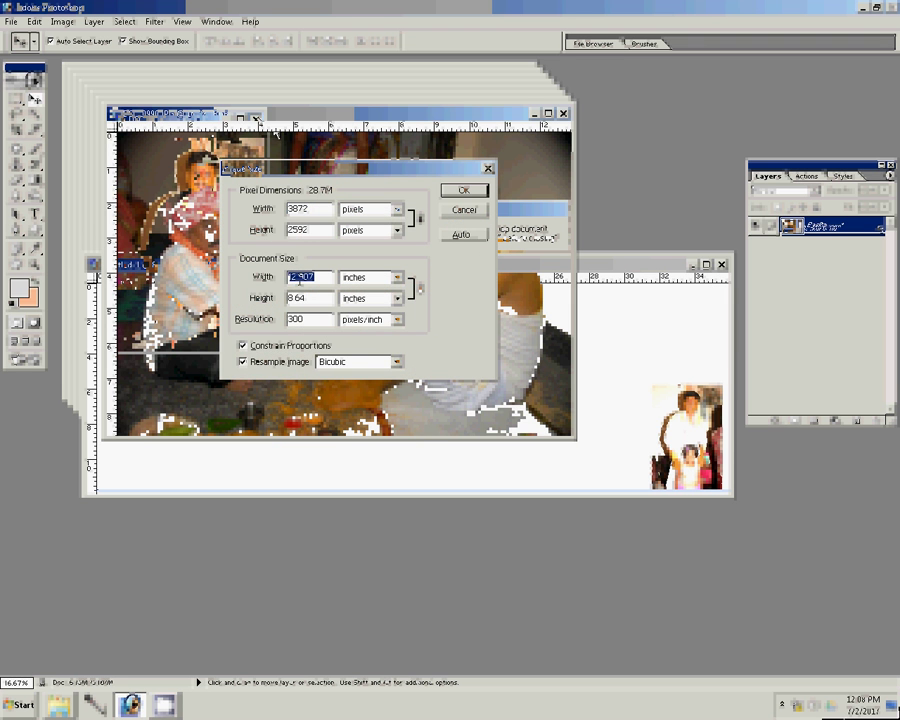
{"action": "type", "text": "8"}
{"action": "key", "text": "Return"}
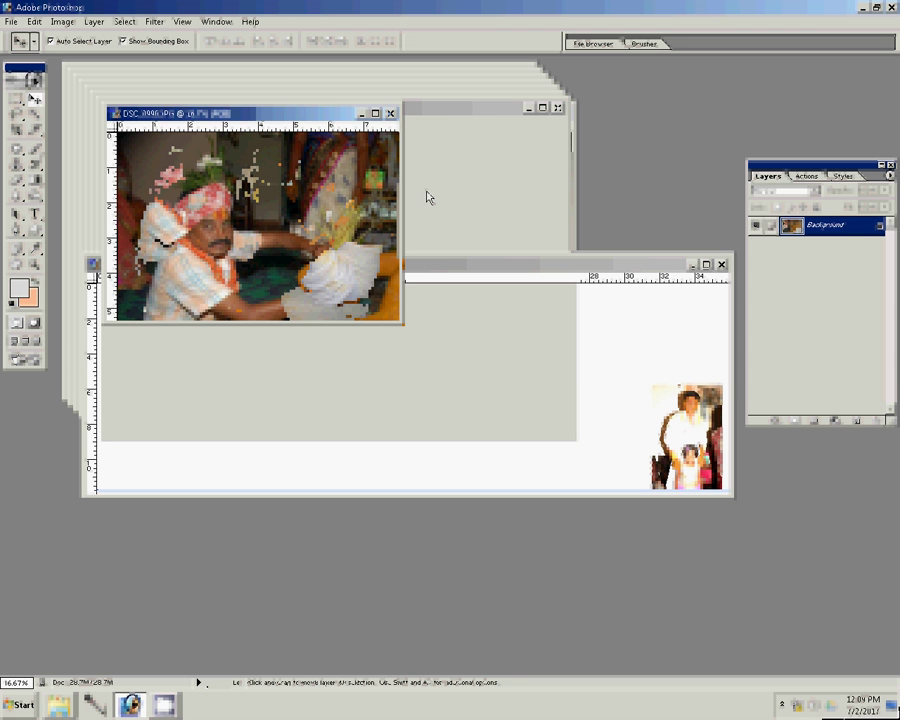
{"action": "left_click_drag", "start_coordinate": [428, 197], "coordinate": [587, 378]}
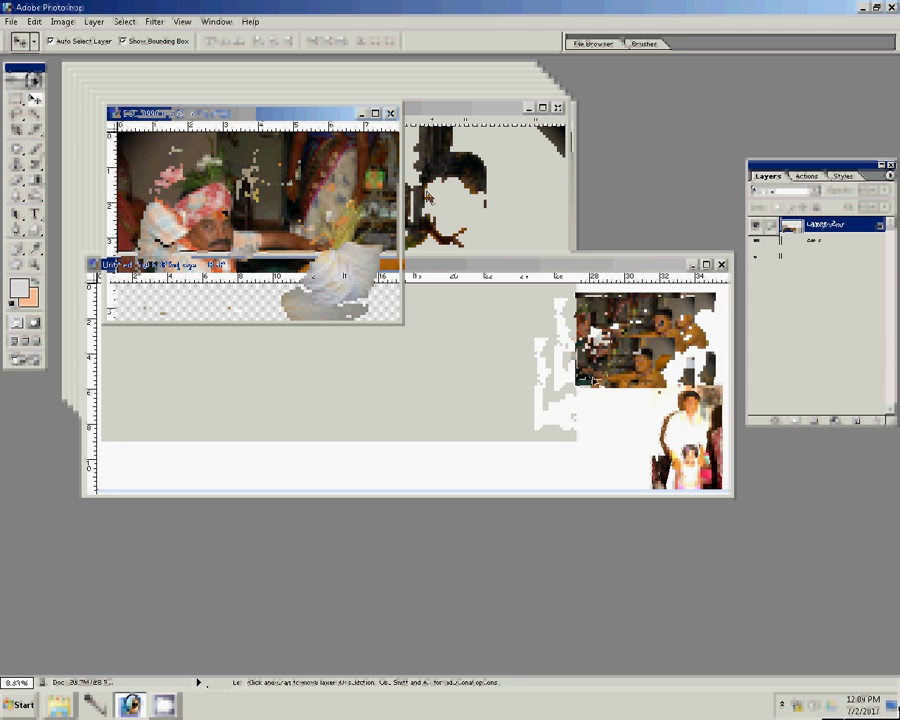
{"action": "left_click_drag", "start_coordinate": [592, 380], "coordinate": [642, 332]}
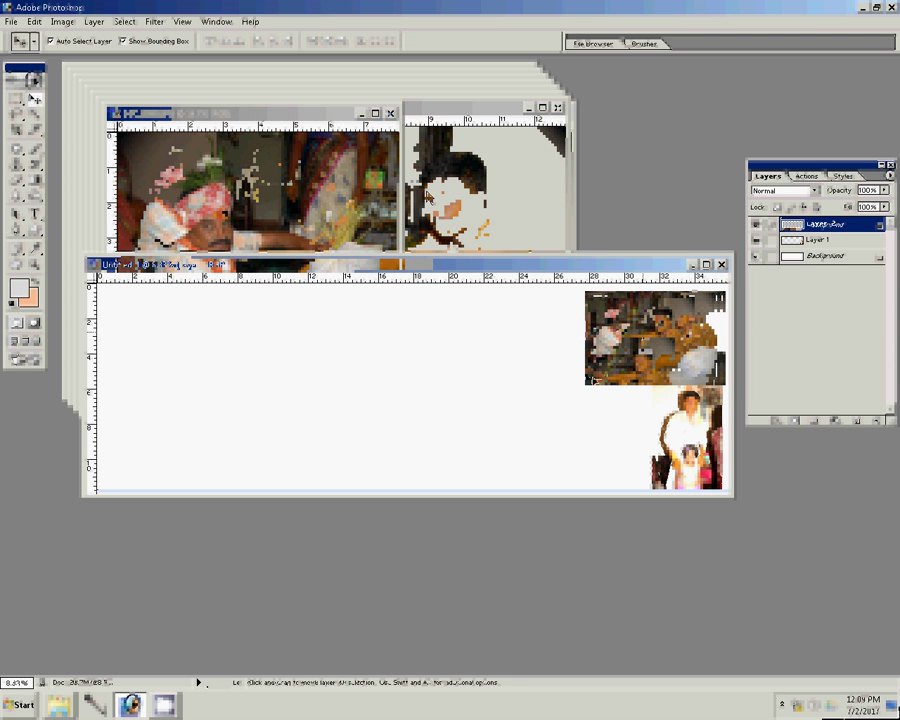
Close that source photo unsaved and resize the next photo to 8 inches wide
{"action": "left_click", "coordinate": [388, 116]}
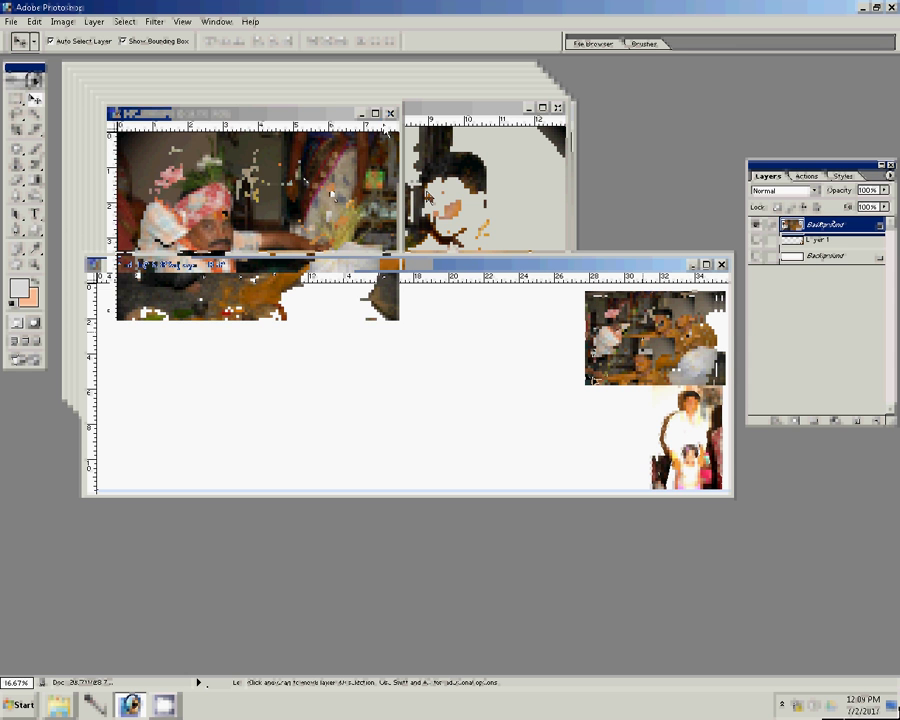
{"action": "left_click", "coordinate": [390, 116]}
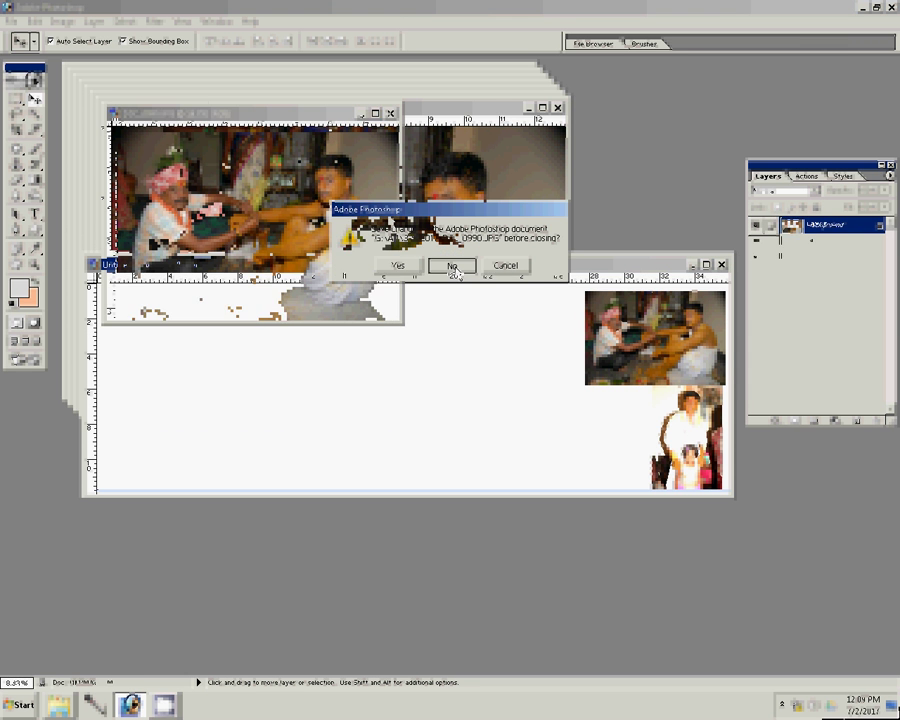
{"action": "key", "text": "ctrl+alt+i"}
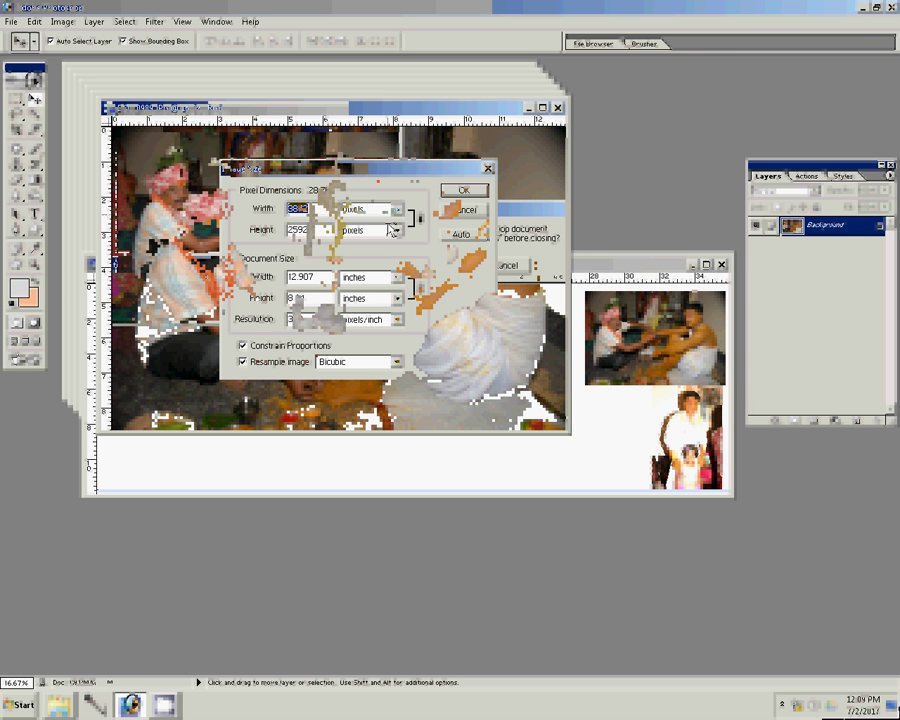
{"action": "key", "text": "Tab"}
{"action": "key", "text": "Tab"}
{"action": "type", "text": "8"}
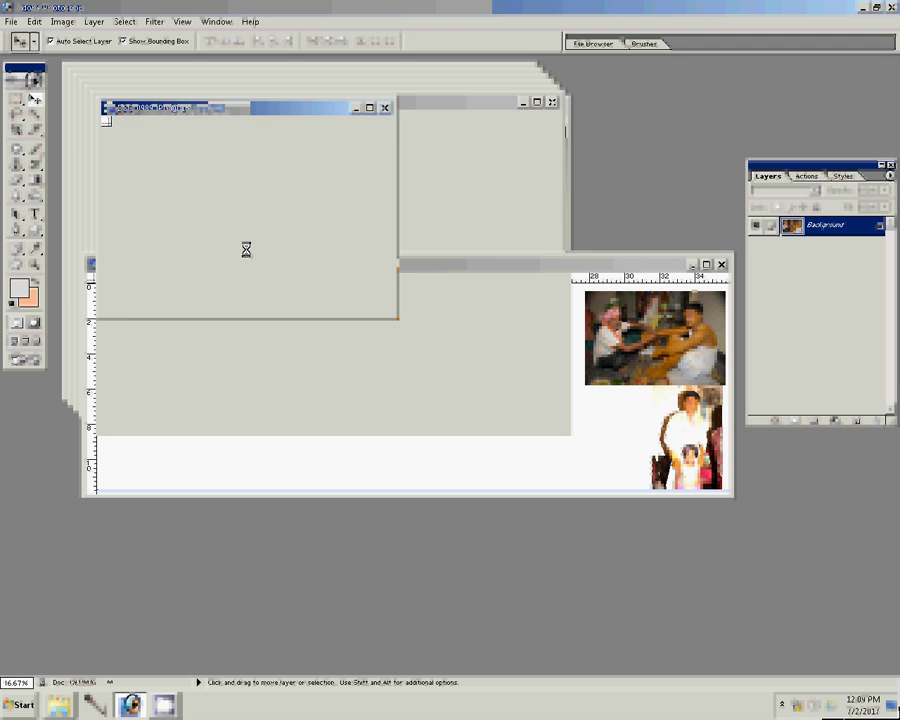
{"action": "left_click", "coordinate": [549, 350]}
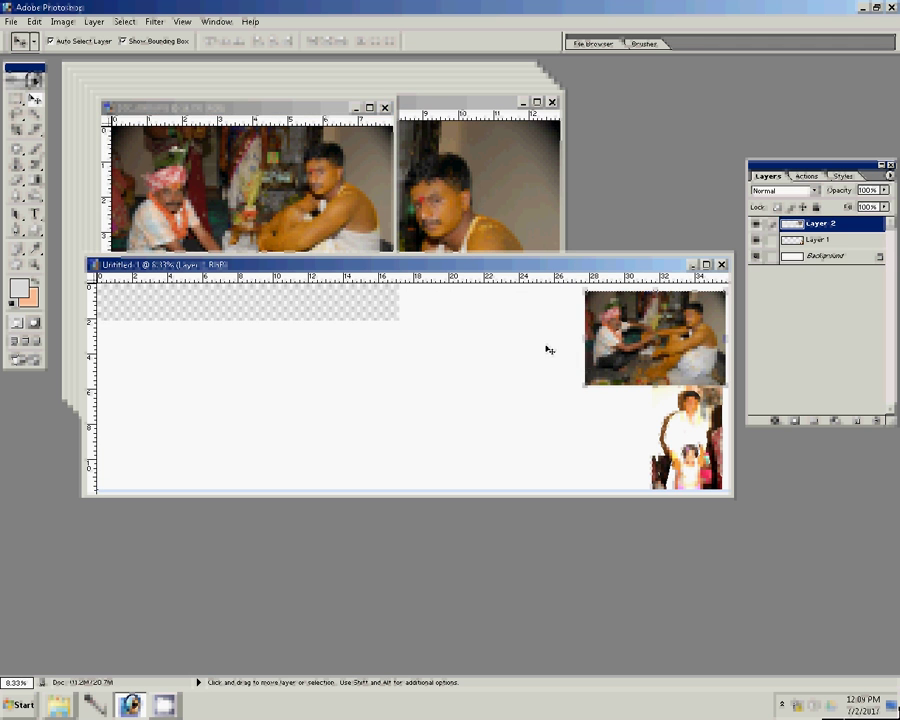
Place the photo left of the top-right one, close its source, and resize DSC_0985 to 8 inches
{"action": "left_click_drag", "start_coordinate": [549, 350], "coordinate": [540, 339]}
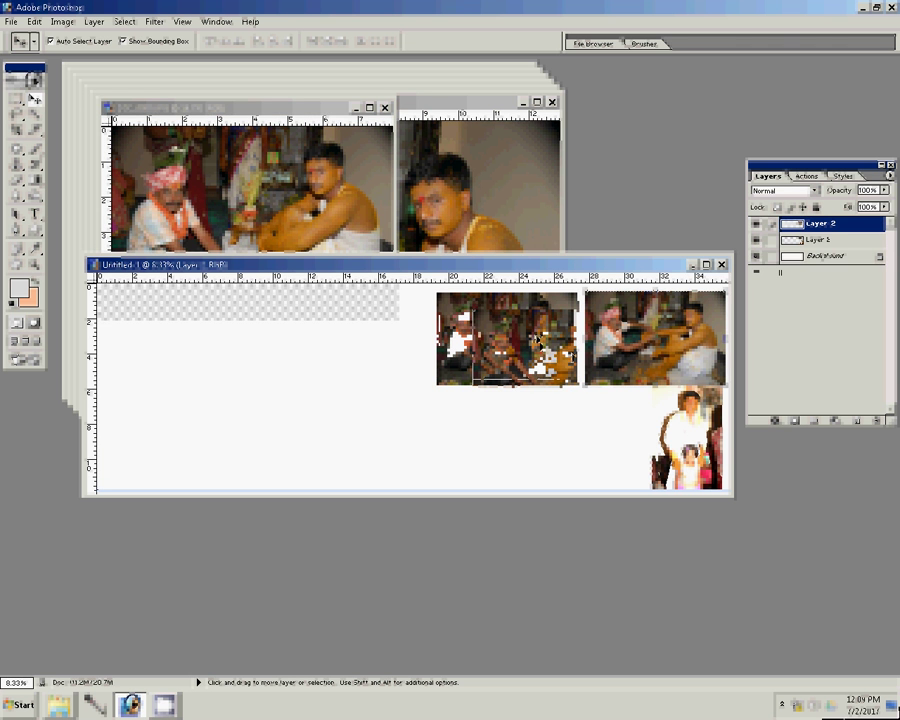
{"action": "left_click", "coordinate": [381, 165]}
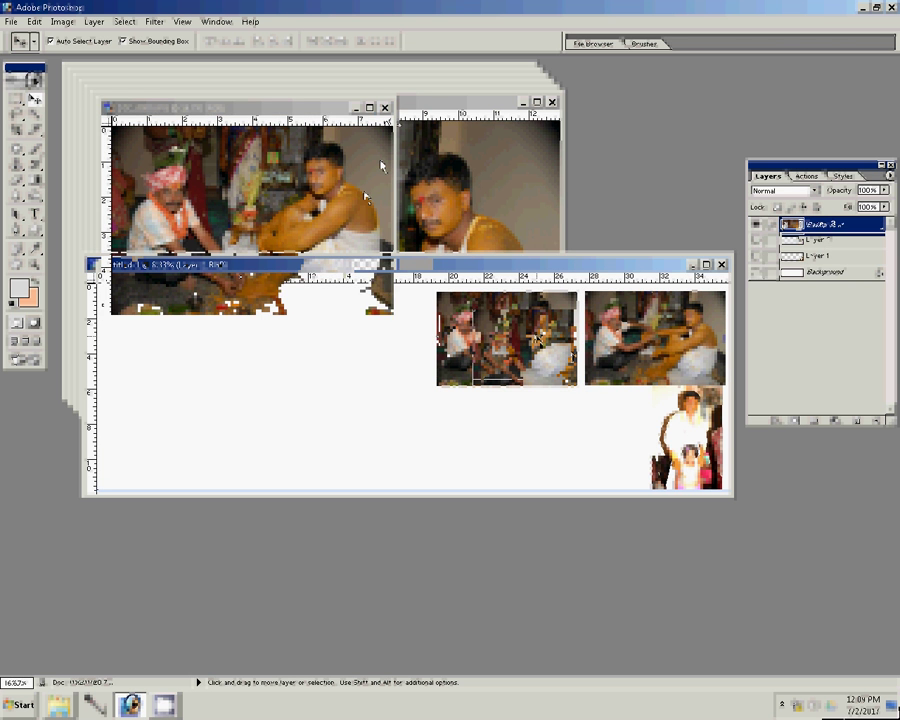
{"action": "key", "text": "ctrl+w"}
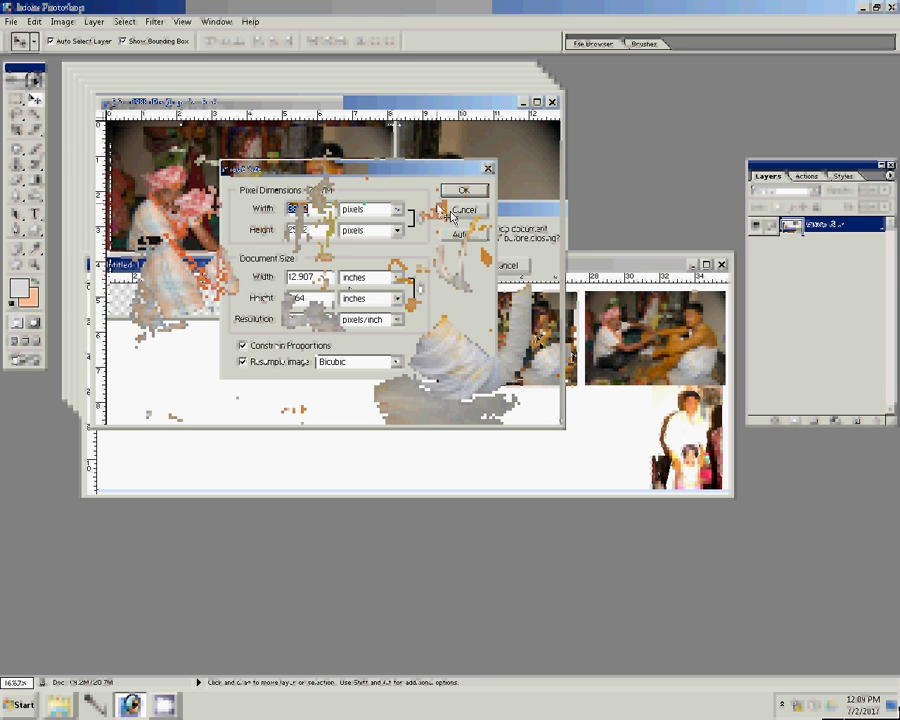
{"action": "key", "text": "Tab"}
{"action": "key", "text": "Tab"}
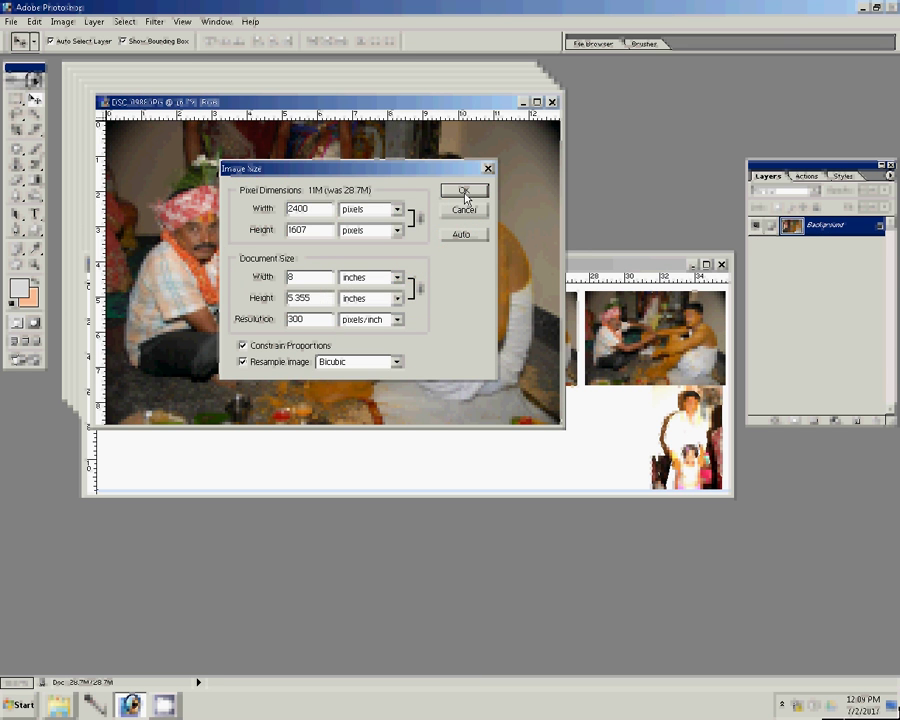
{"action": "left_click", "coordinate": [464, 190]}
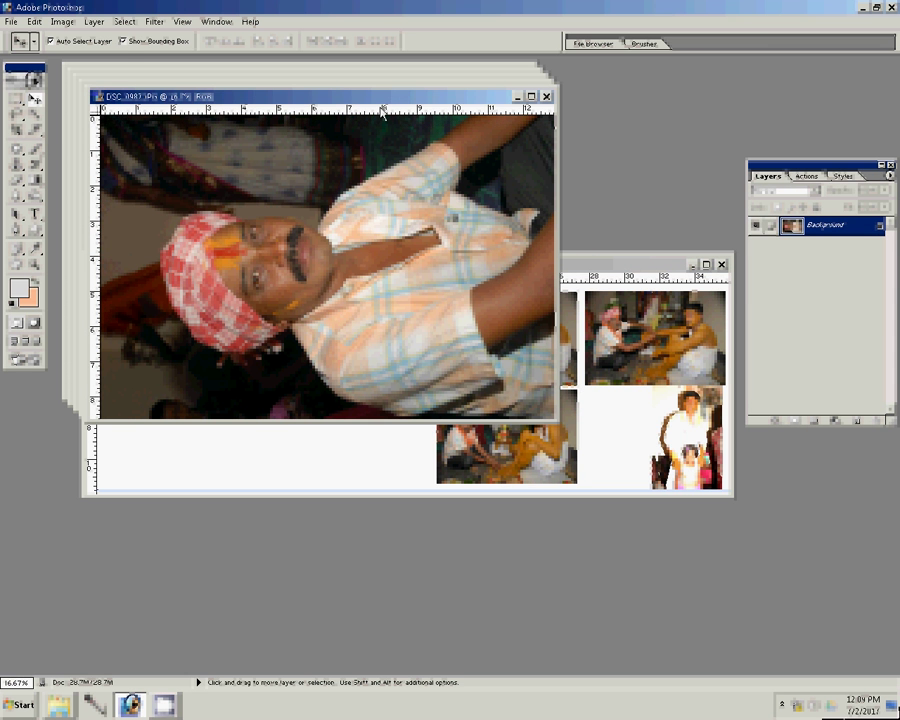
Rotate the turbaned man's photo 90° clockwise into a portrait orientation
{"action": "left_click", "coordinate": [62, 21]}
{"action": "mouse_move", "coordinate": [100, 149]}
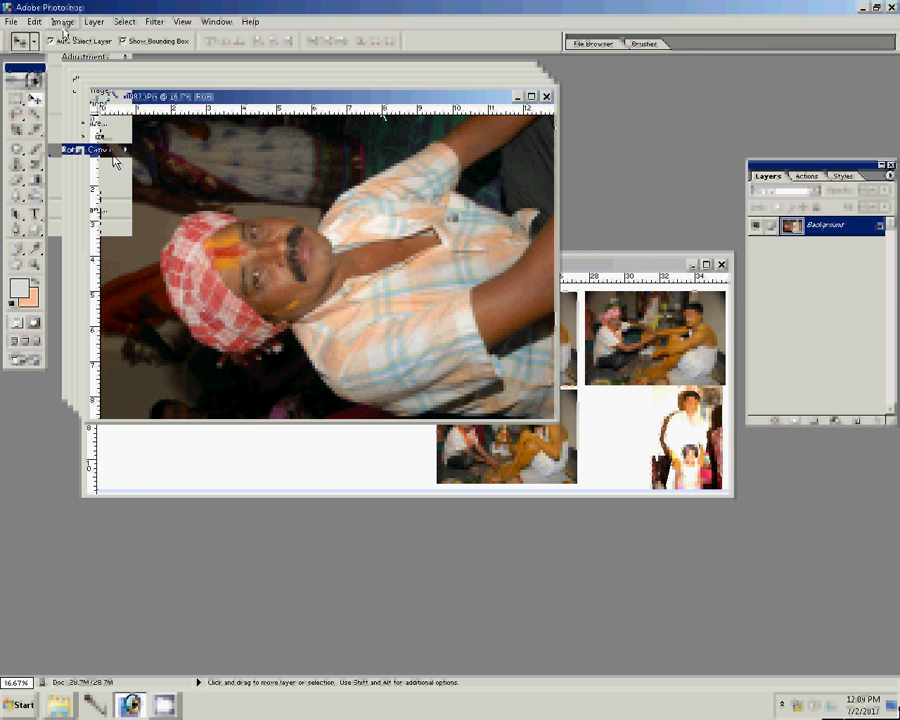
{"action": "left_click", "coordinate": [155, 162]}
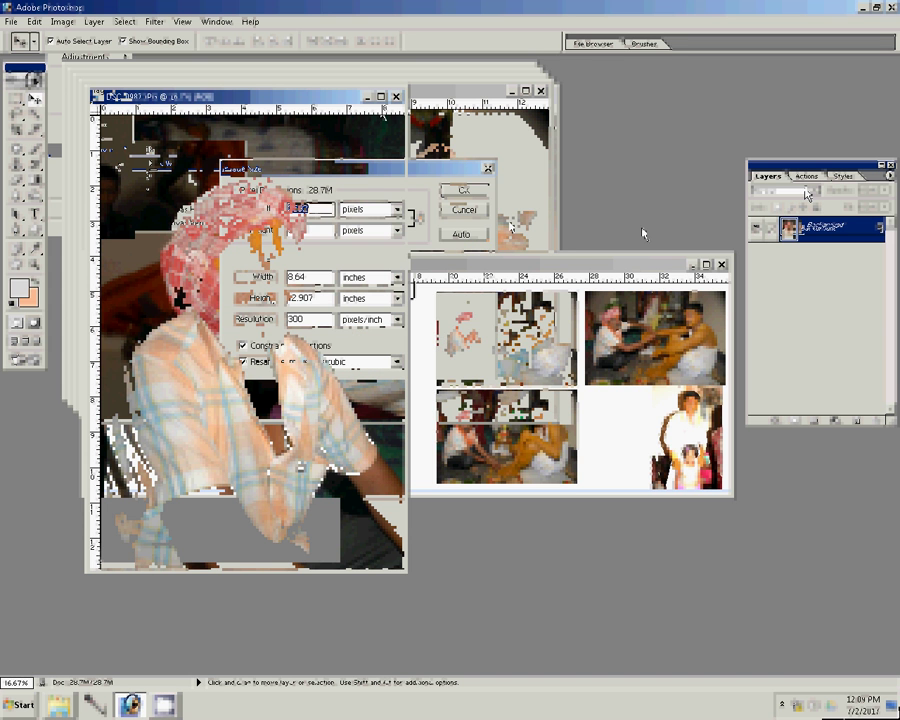
{"action": "type", "text": "8"}
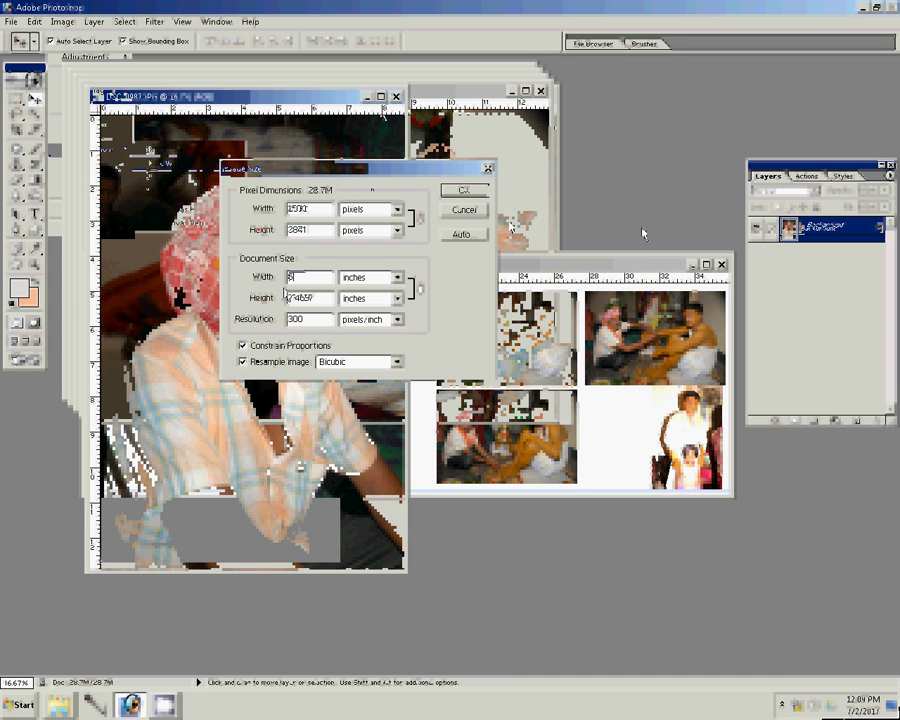
Resize the portrait to 5 inches wide and show the Actions list
{"action": "double_click", "coordinate": [290, 277]}
{"action": "type", "text": "5"}
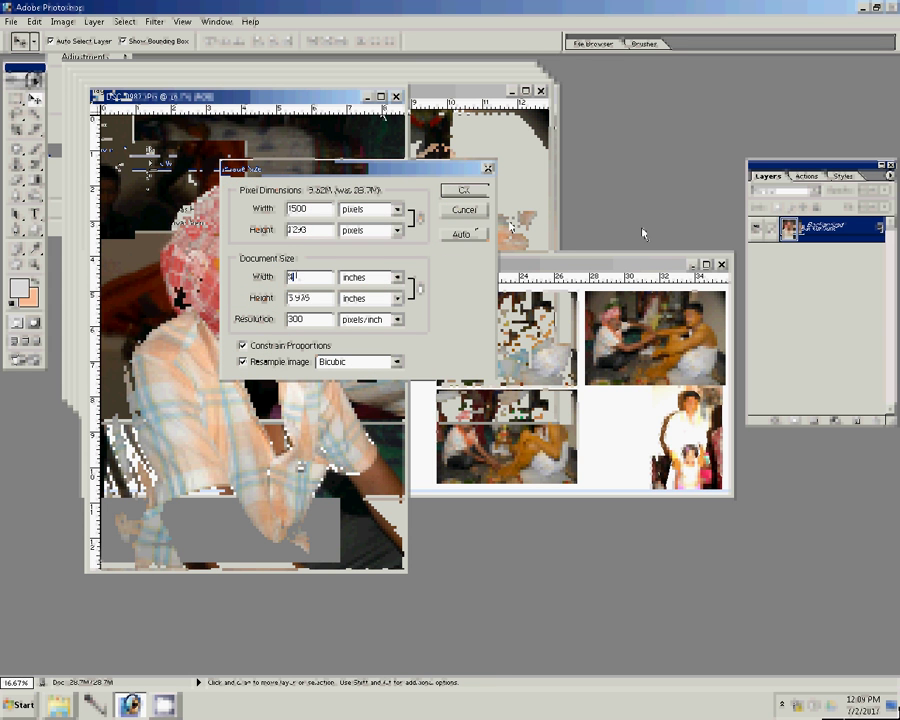
{"action": "left_click", "coordinate": [470, 193]}
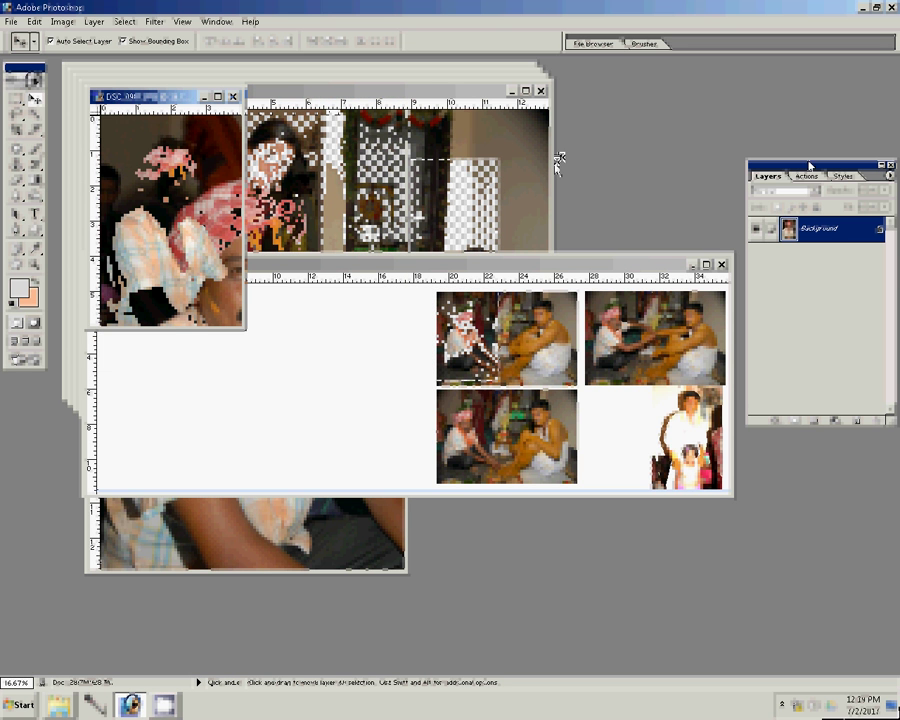
{"action": "left_click", "coordinate": [806, 175]}
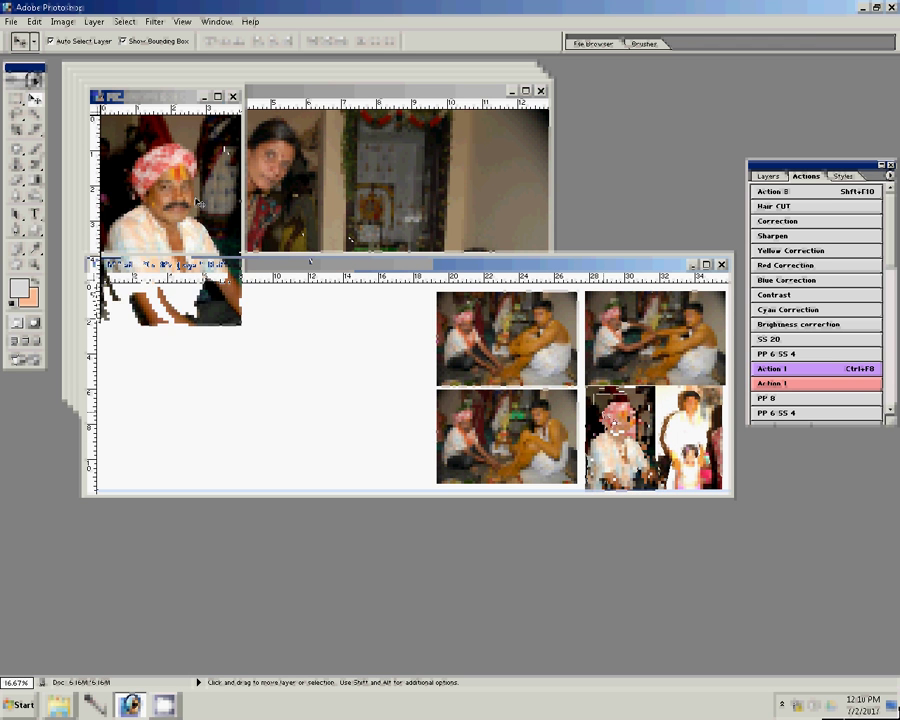
Let the action run on three photos, declining saves and resizing each to 8 inches wide
{"action": "left_click", "coordinate": [444, 267]}
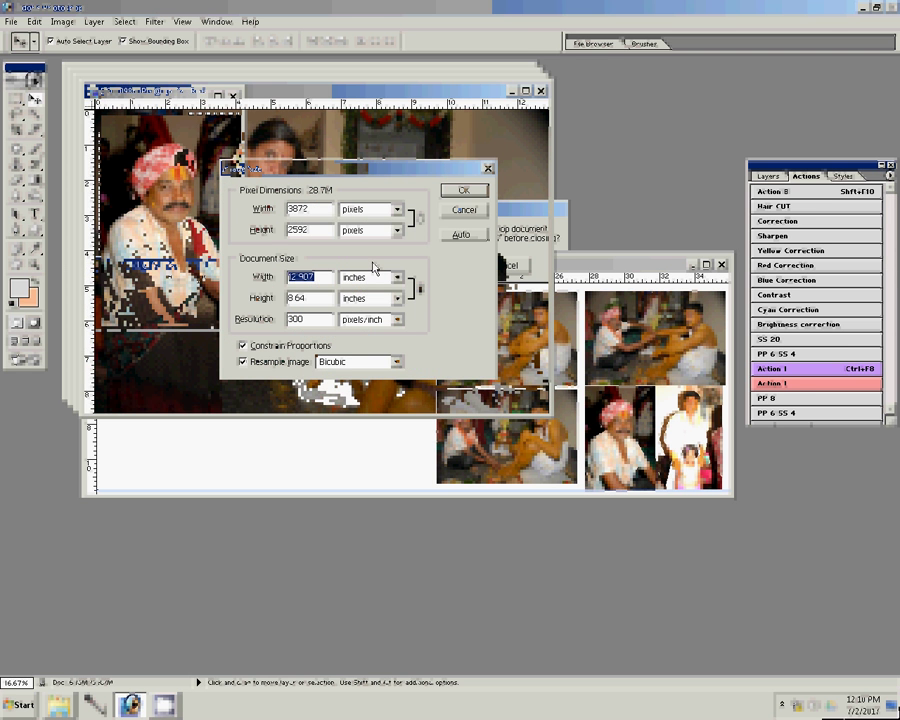
{"action": "type", "text": "8"}
{"action": "left_click", "coordinate": [460, 193]}
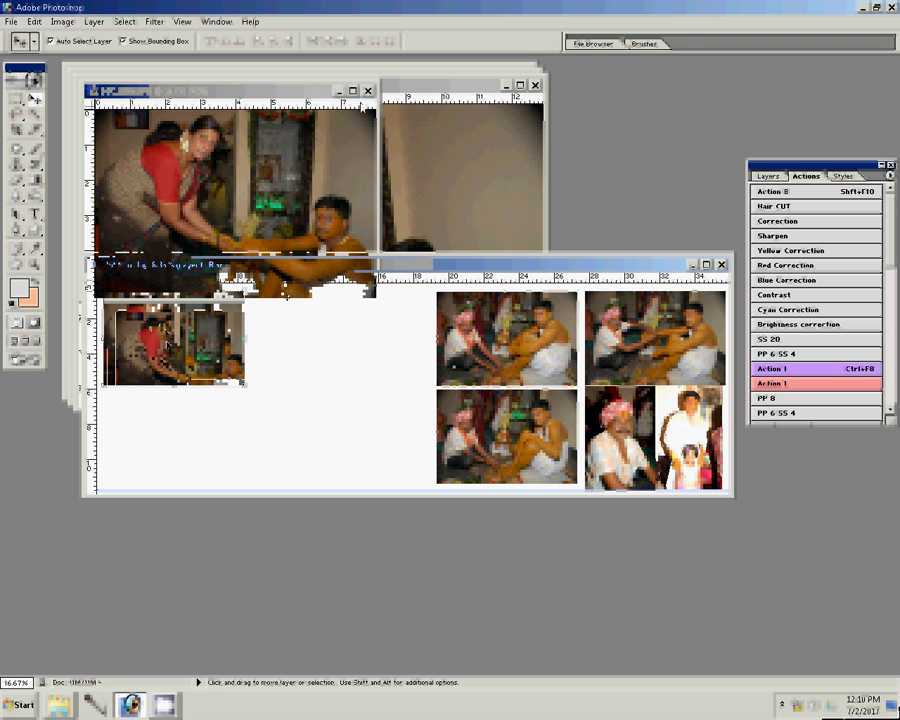
{"action": "left_click", "coordinate": [430, 265]}
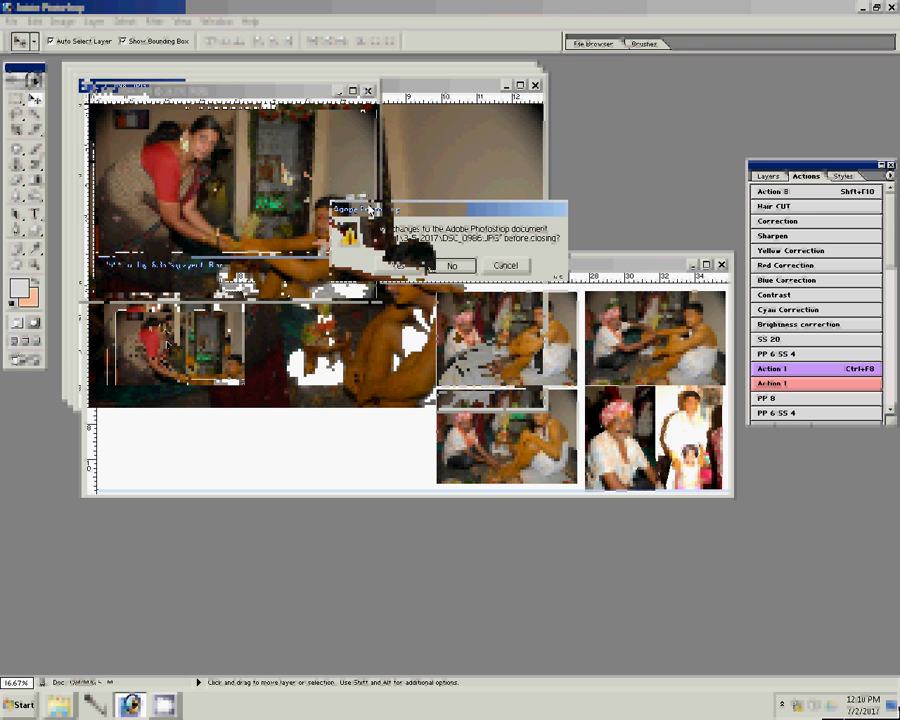
{"action": "double_click", "coordinate": [310, 277]}
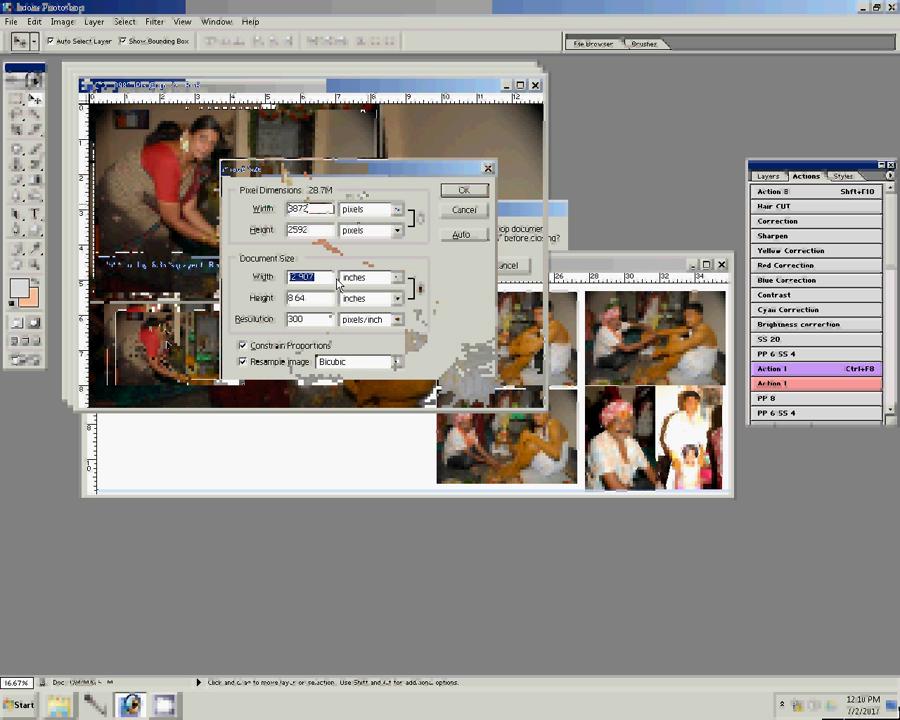
{"action": "type", "text": "8"}
{"action": "left_click", "coordinate": [458, 189]}
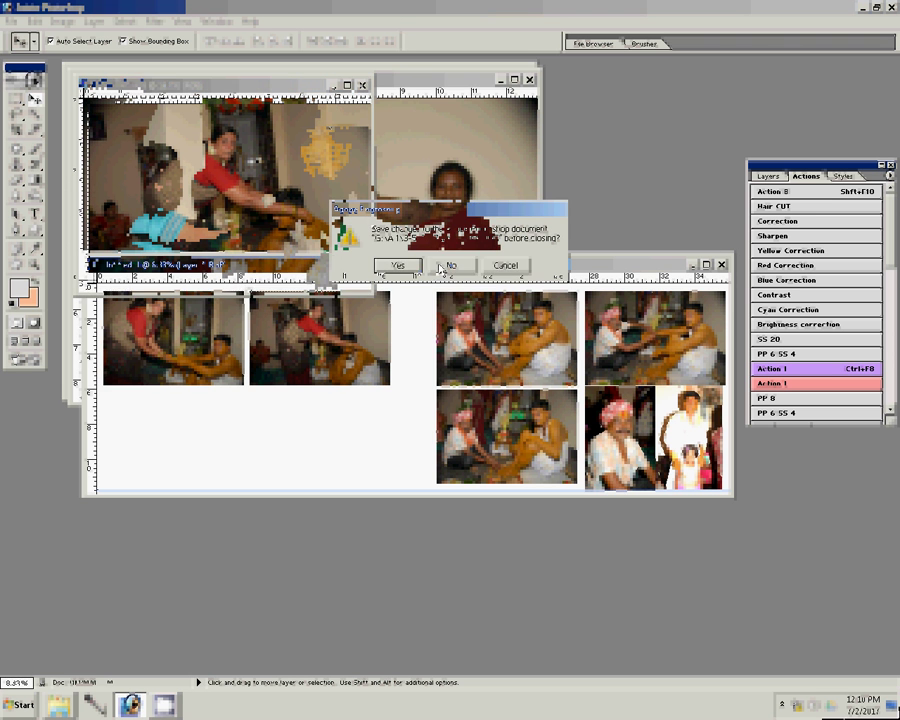
{"action": "left_click", "coordinate": [440, 267]}
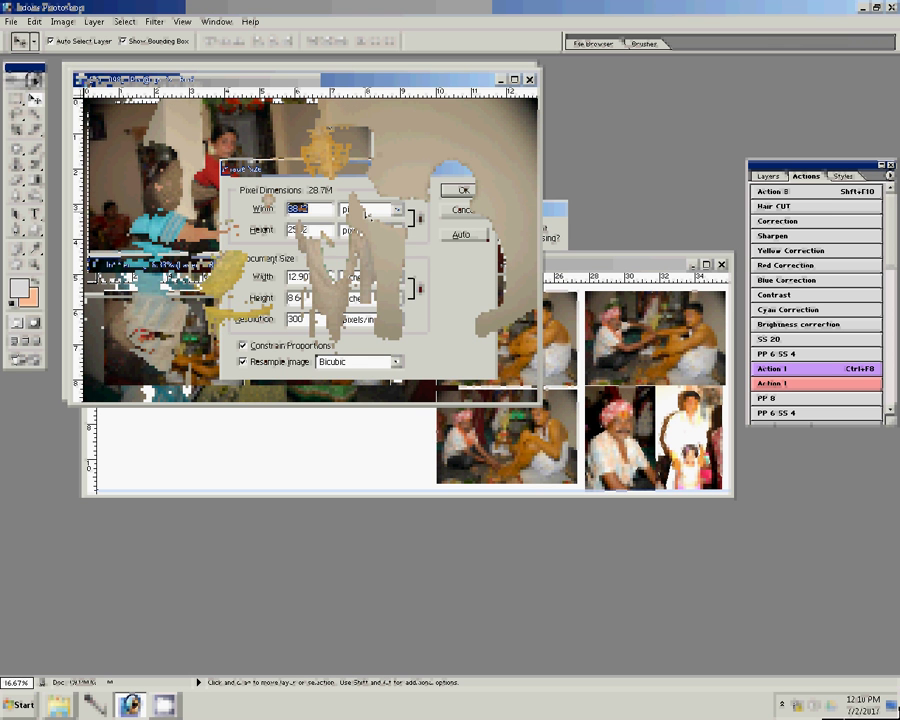
{"action": "double_click", "coordinate": [328, 274]}
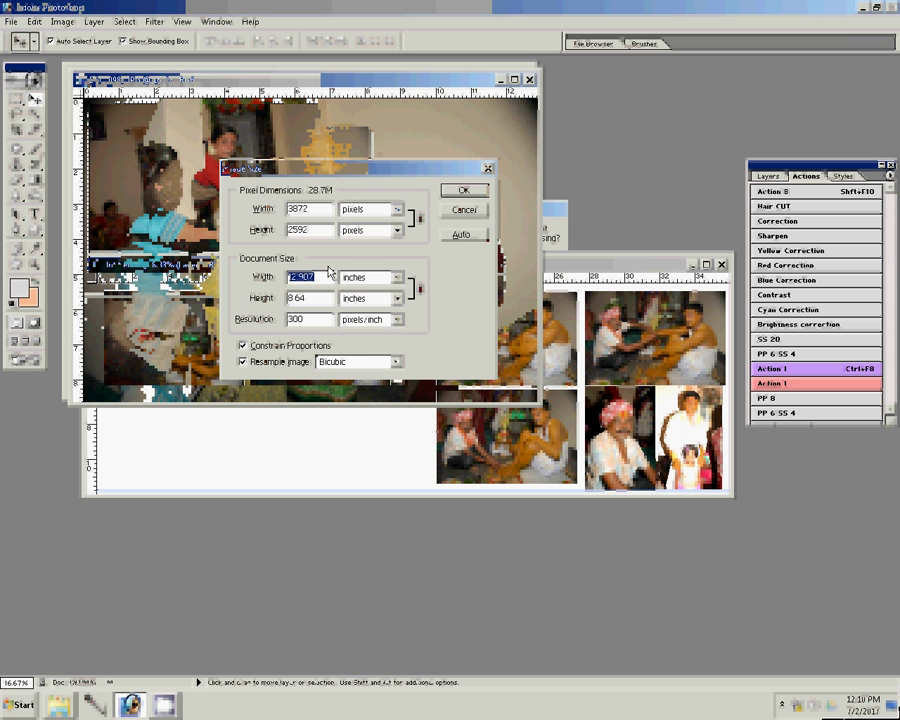
{"action": "type", "text": "8"}
{"action": "left_click", "coordinate": [459, 189]}
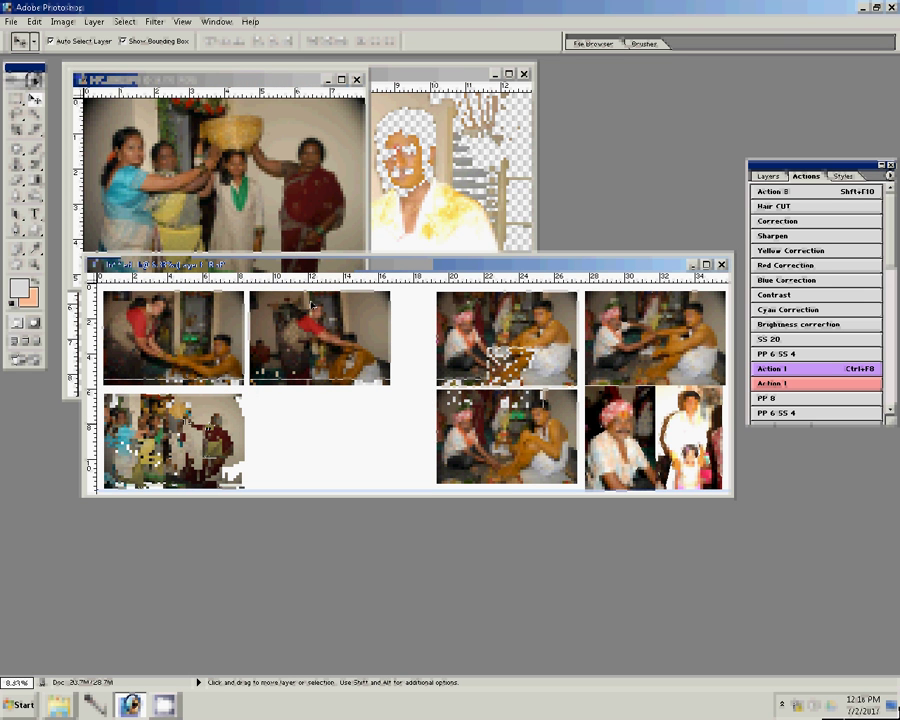
Close the placed photo unsaved and run the Ctrl+F8 action to size and place DSC_0001
{"action": "left_click", "coordinate": [237, 190]}
{"action": "key", "text": "ctrl+w"}
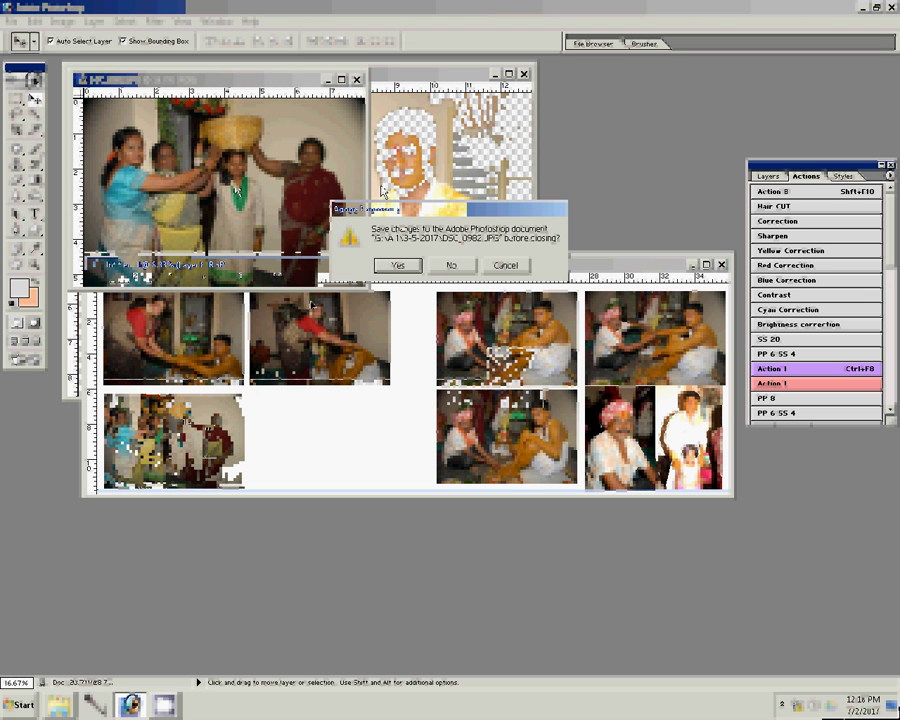
{"action": "key", "text": "n"}
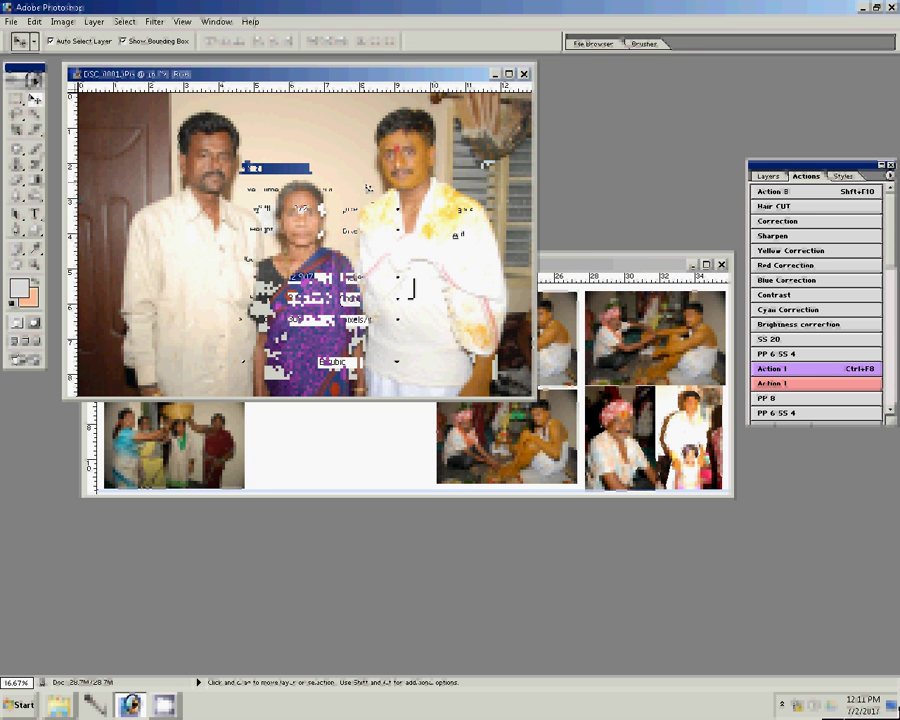
{"action": "key", "text": "ctrl+F8"}
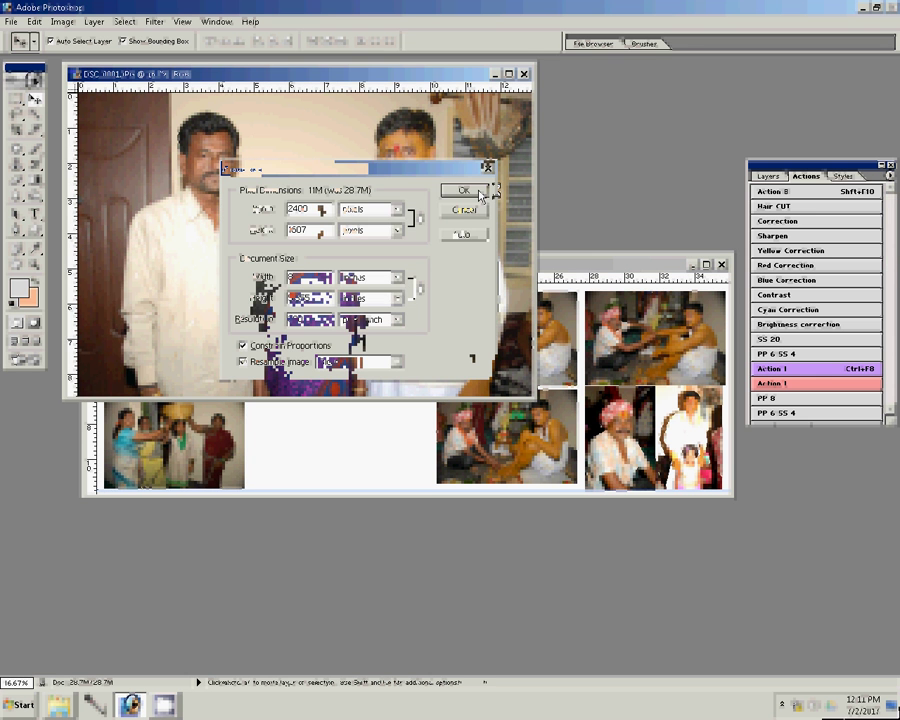
{"action": "left_click", "coordinate": [479, 194]}
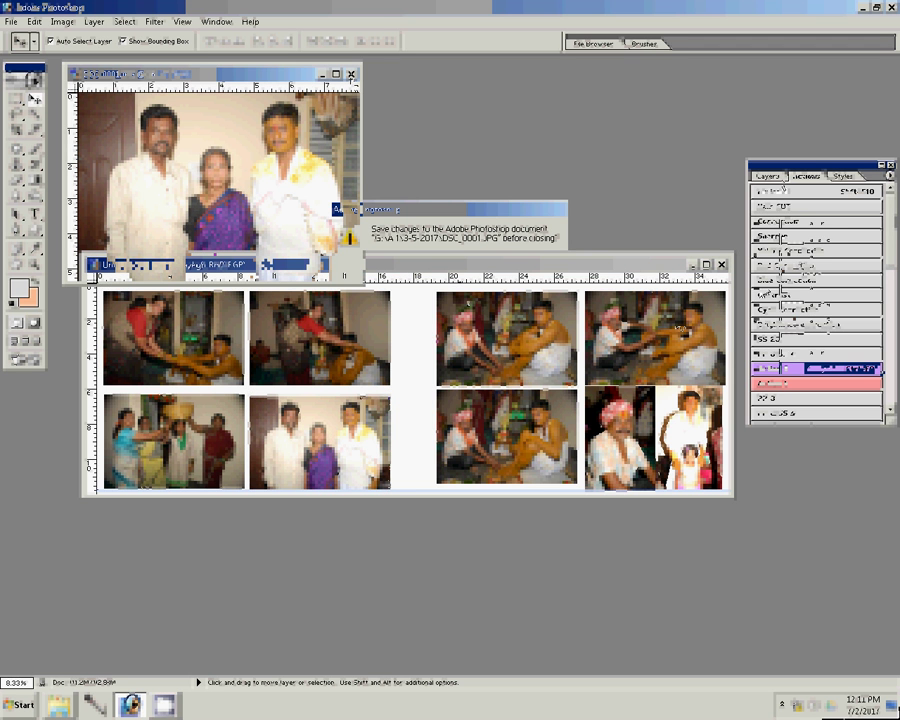
Close DSC_0001 unsaved and give the photo layer a 19 px pattern-filled outside stroke
{"action": "left_click", "coordinate": [531, 262]}
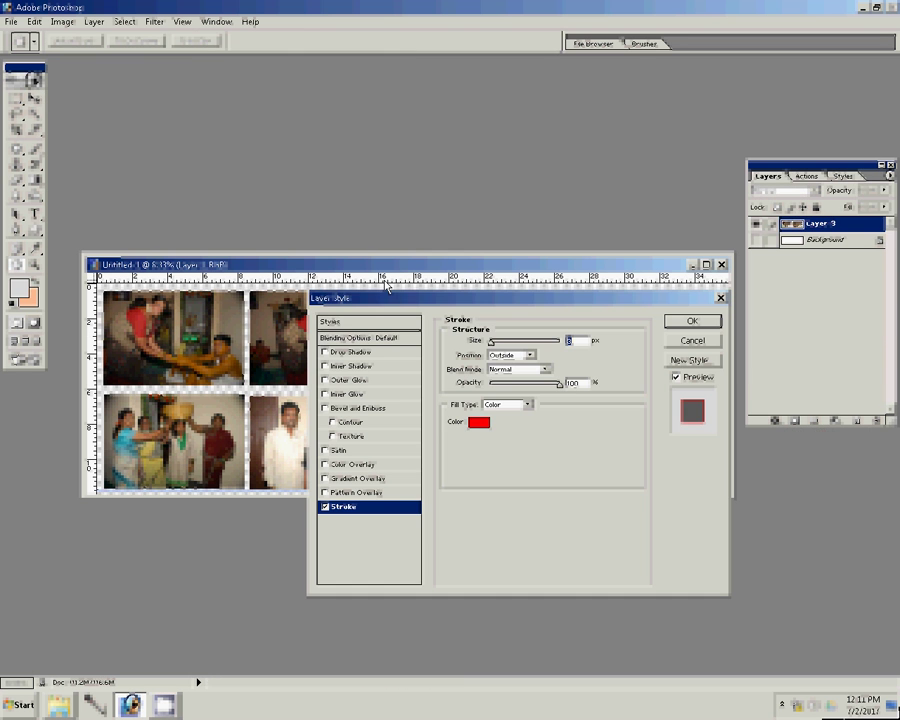
{"action": "left_click", "coordinate": [527, 404]}
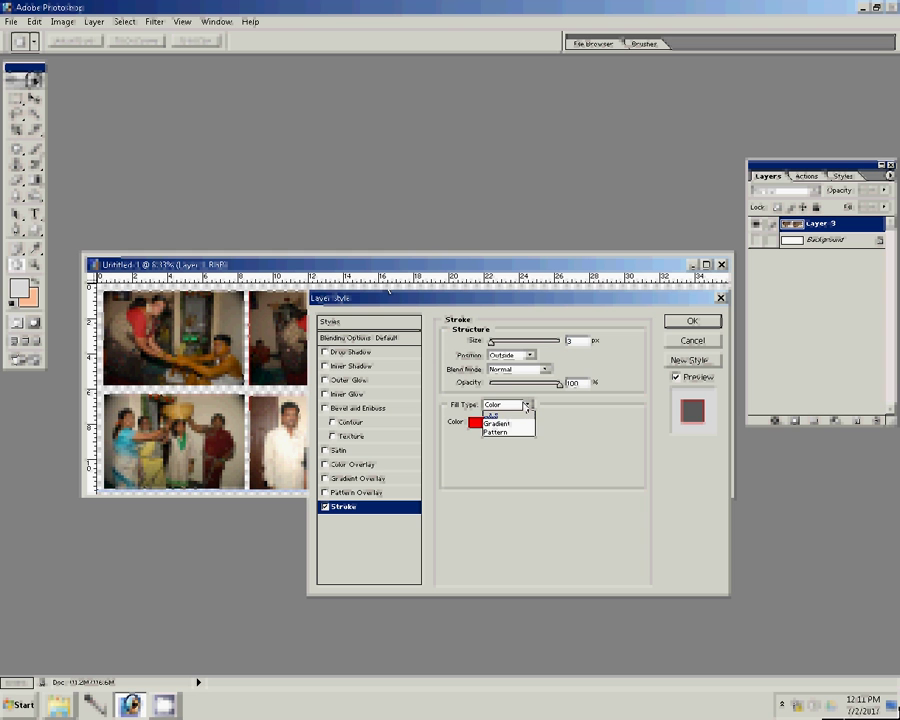
{"action": "left_click", "coordinate": [515, 432]}
{"action": "left_click", "coordinate": [568, 342]}
{"action": "type", "text": "1"}
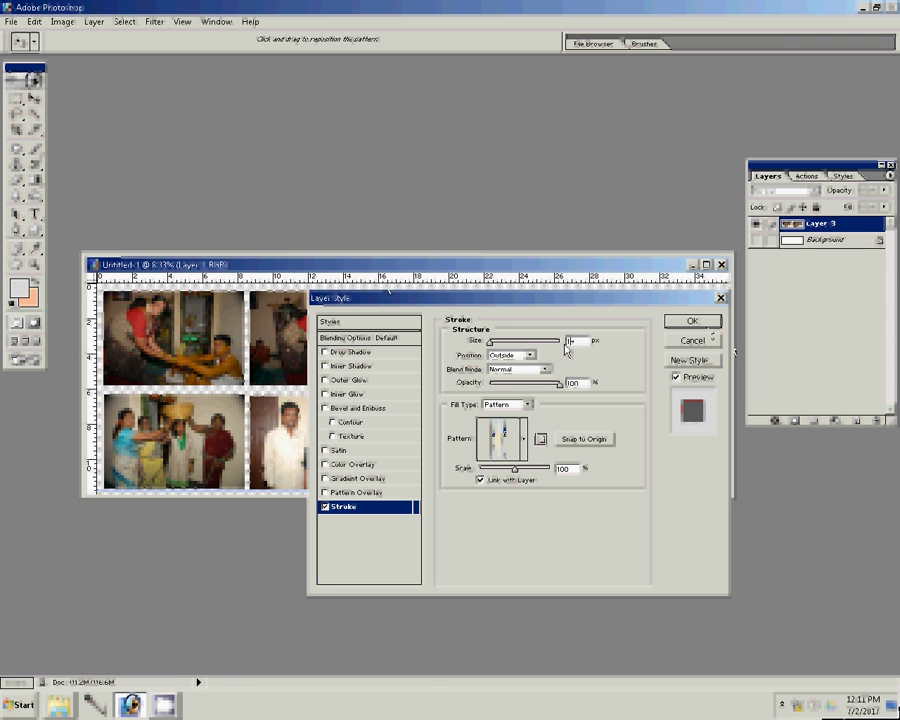
{"action": "type", "text": "9"}
{"action": "left_click", "coordinate": [705, 325]}
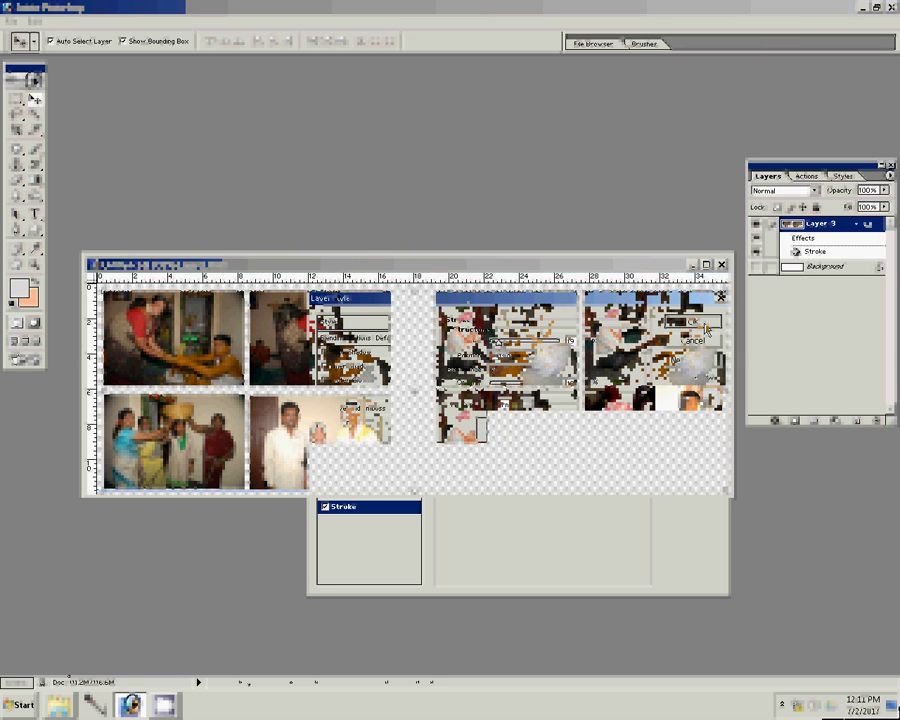
Bring 02.psd's orange skyline into Untitled-1, stretch it across the spread, and send it behind the photos
{"action": "left_click", "coordinate": [270, 114]}
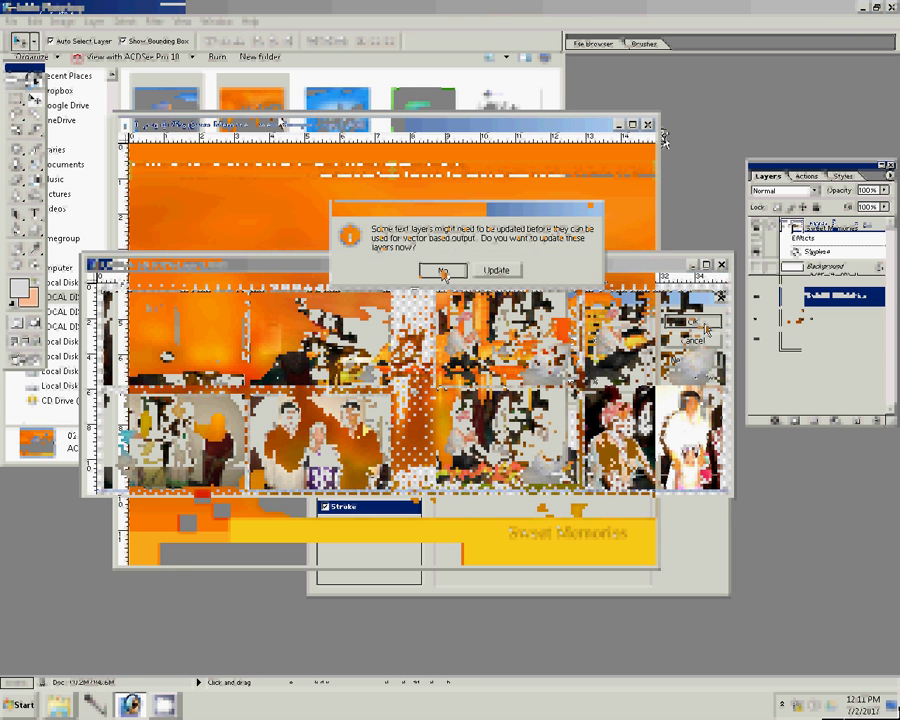
{"action": "left_click", "coordinate": [446, 272]}
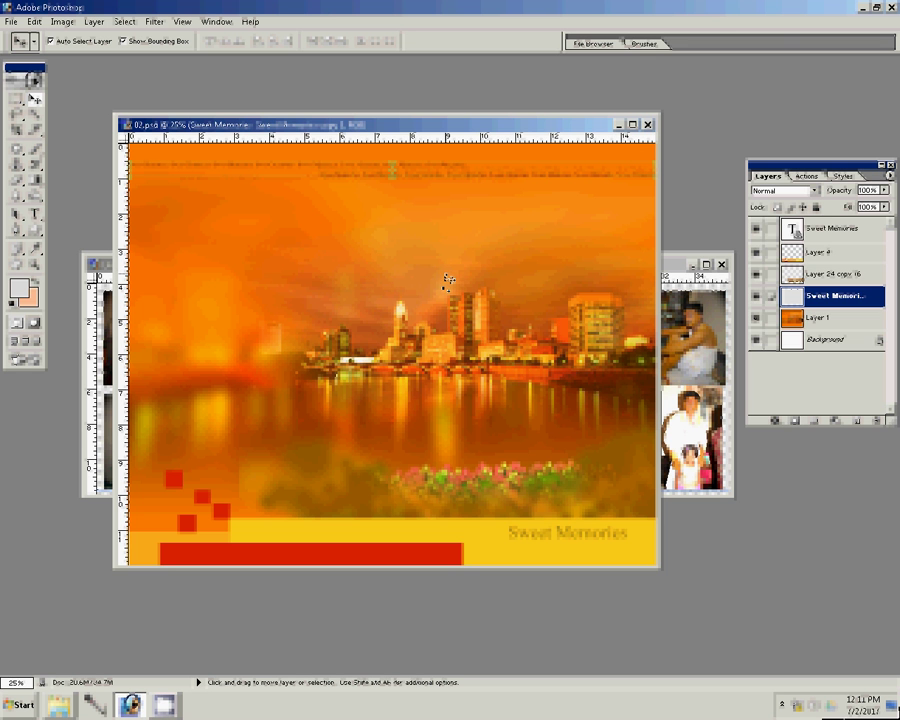
{"action": "left_click", "coordinate": [686, 432]}
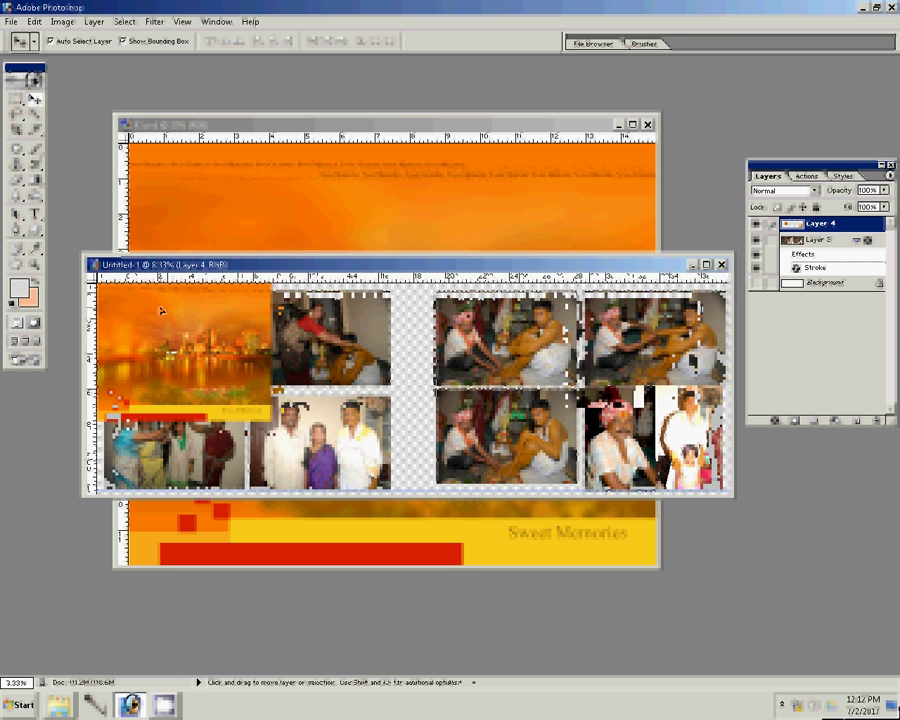
{"action": "key", "text": "ctrl+t"}
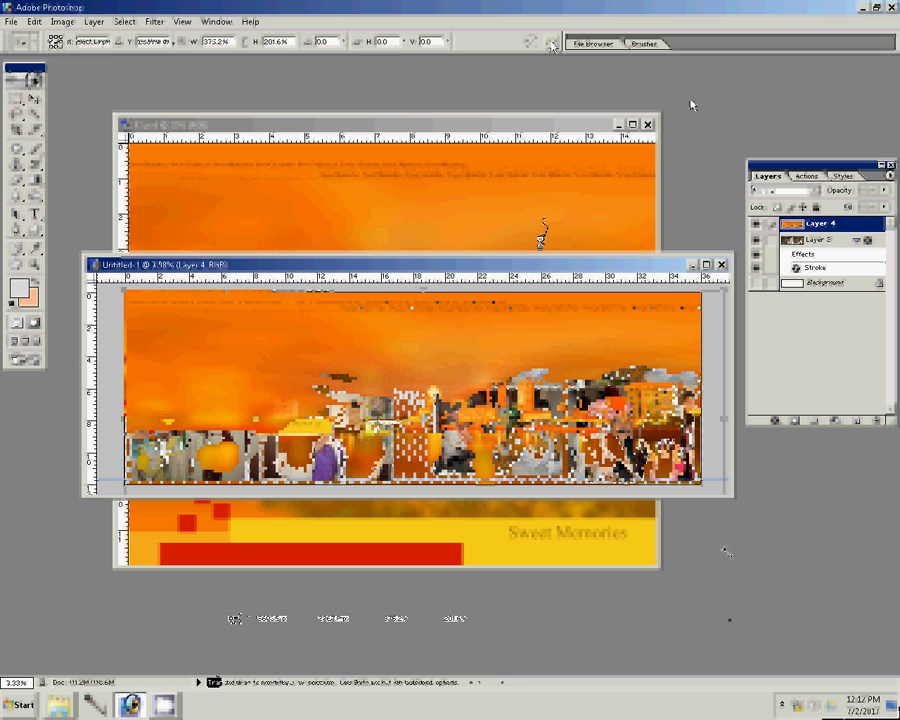
{"action": "key", "text": "Return"}
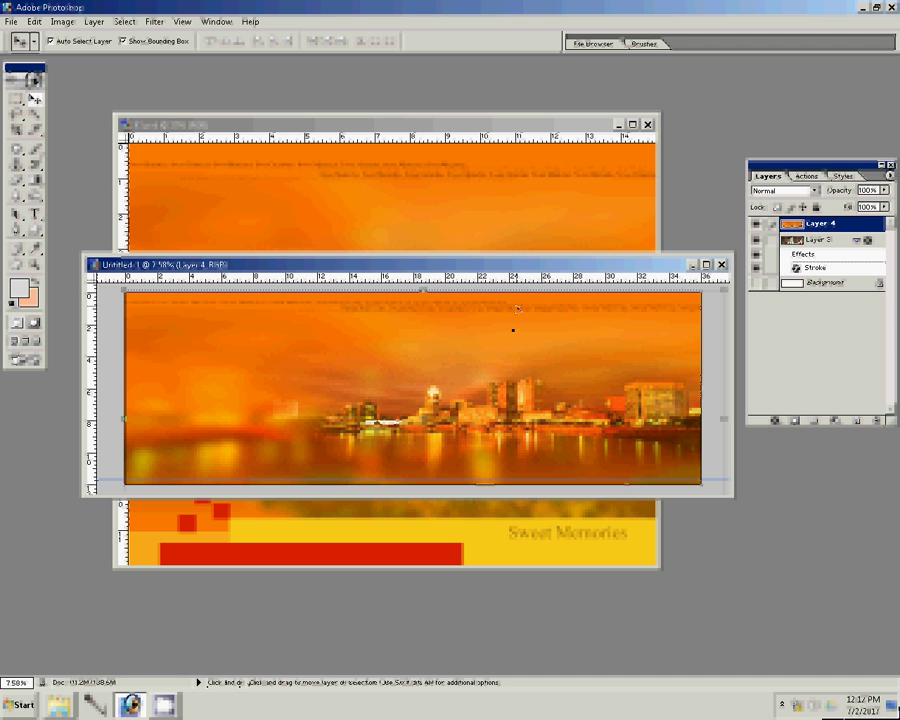
{"action": "key", "text": "ctrl+bracketleft"}
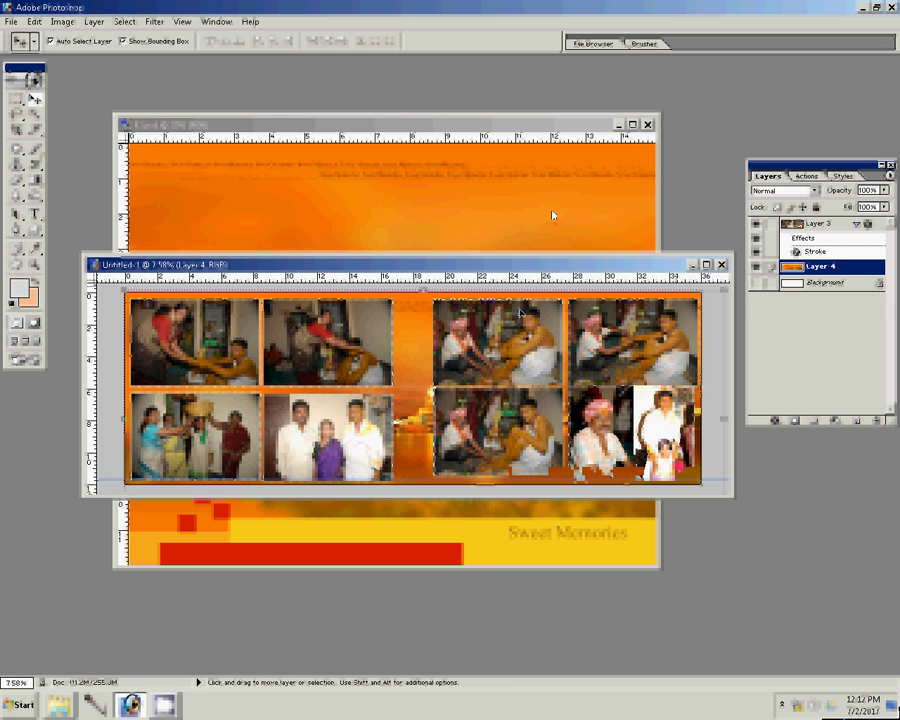
Close the 02.psd background document without saving changes
{"action": "left_click", "coordinate": [552, 214]}
{"action": "left_click", "coordinate": [647, 124]}
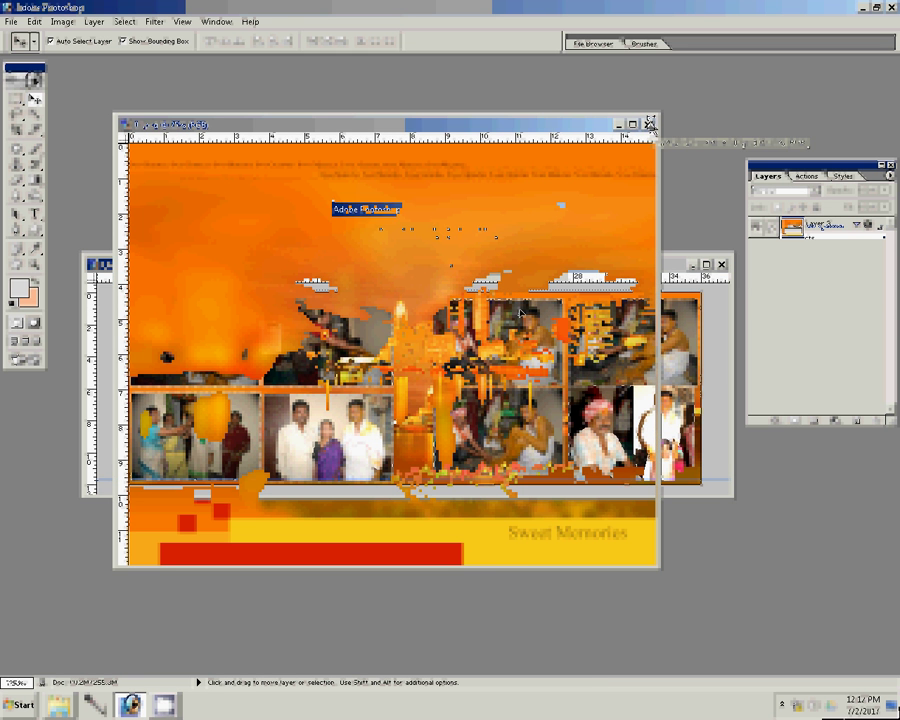
{"action": "left_click", "coordinate": [460, 268]}
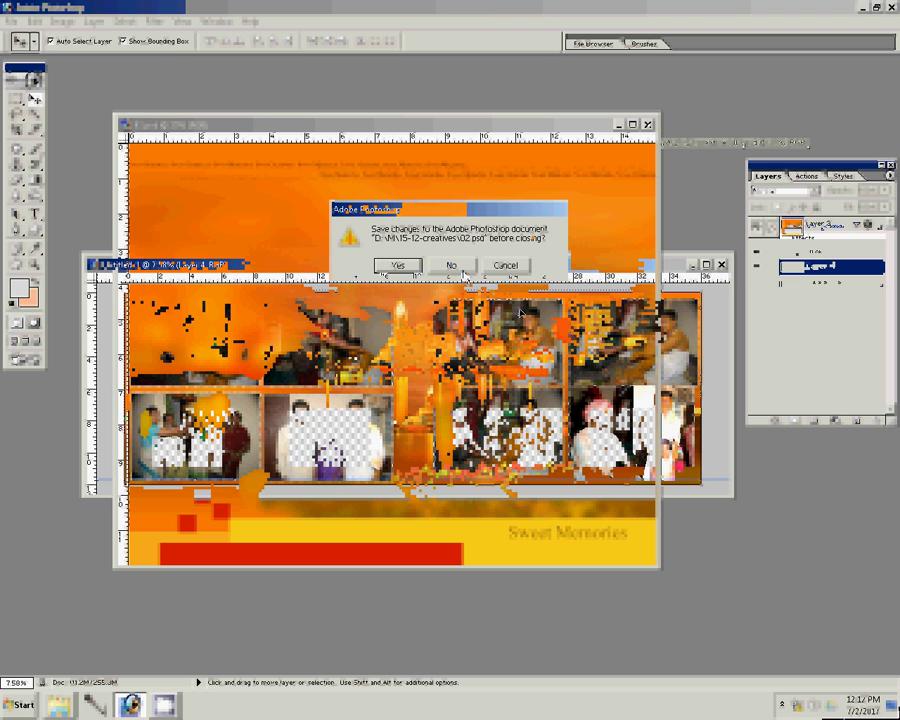
Save the spread as '191' in Photoshop PSD format
{"action": "left_click", "coordinate": [11, 21]}
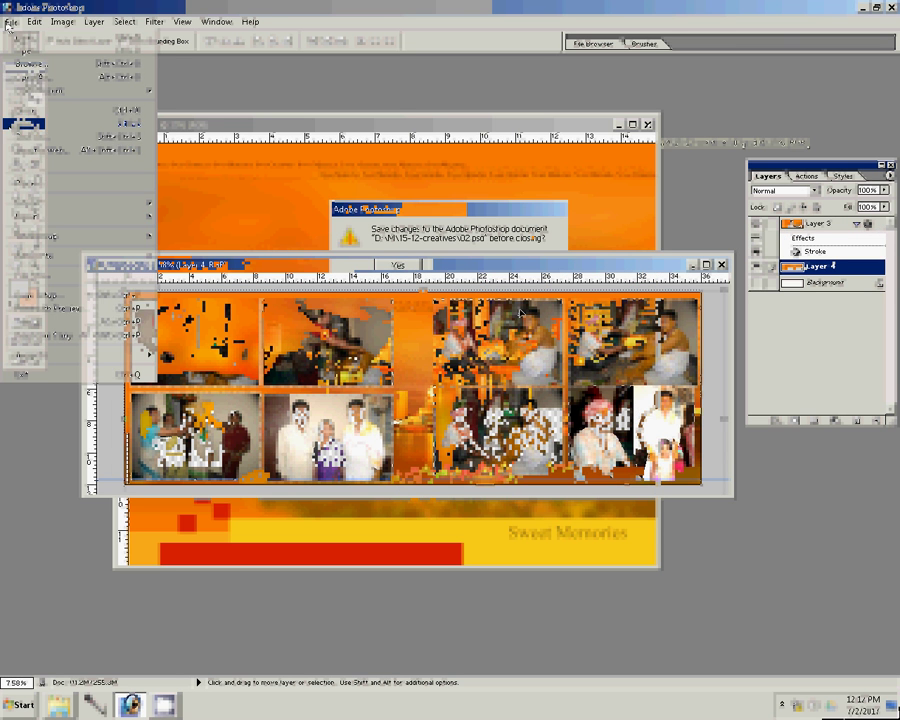
{"action": "left_click", "coordinate": [24, 137]}
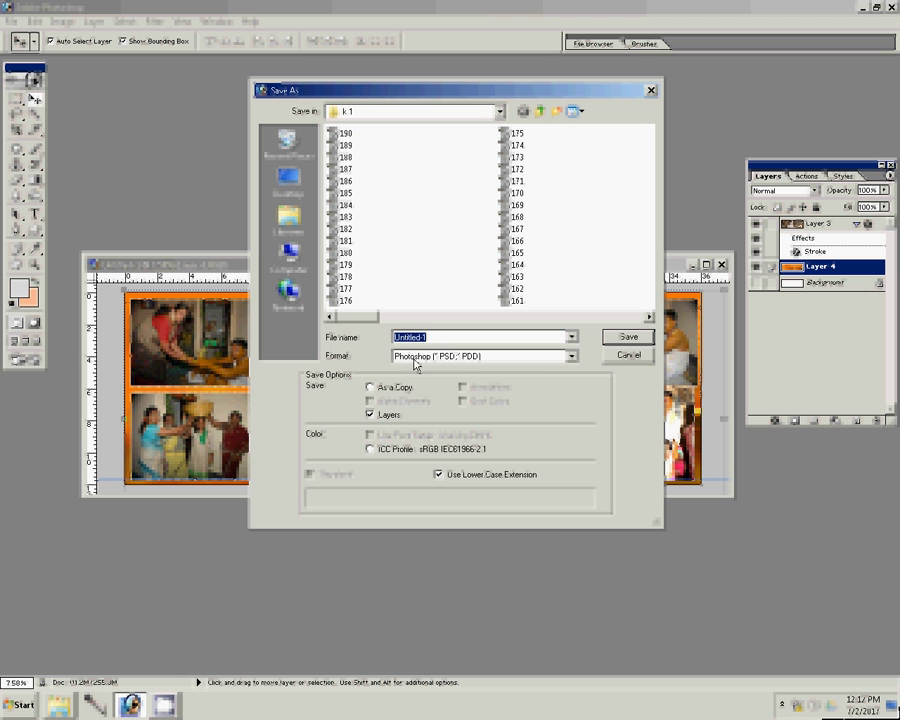
{"action": "type", "text": "1"}
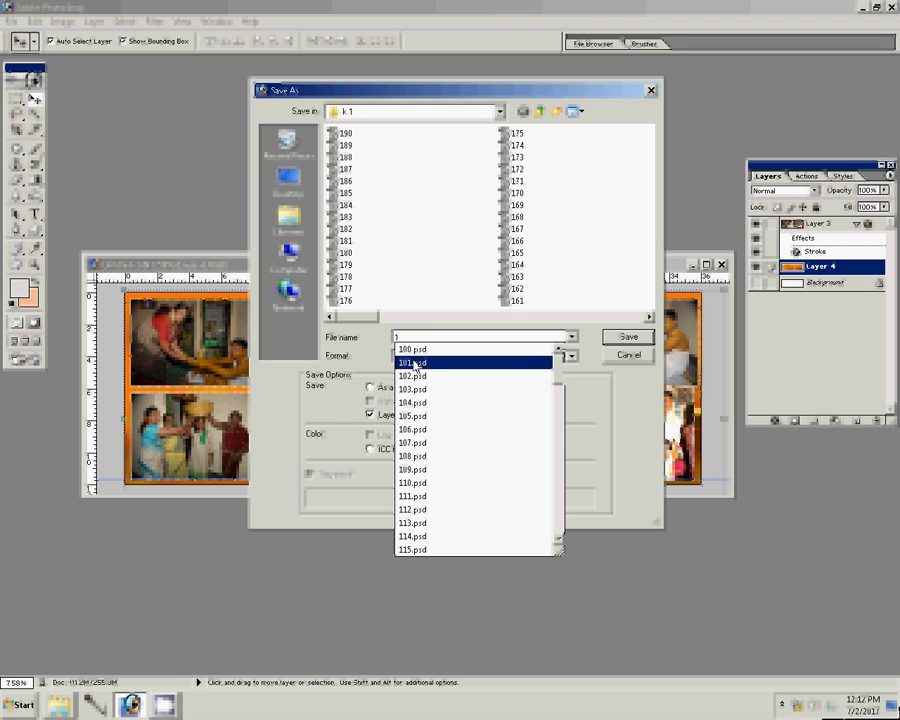
{"action": "type", "text": "8"}
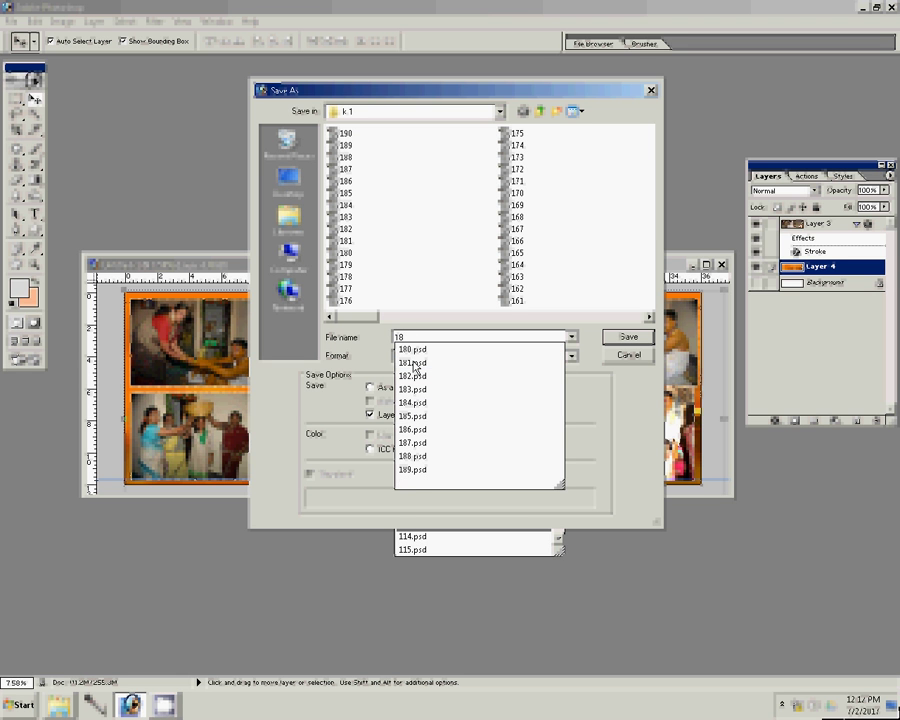
{"action": "key", "text": "BackSpace"}
{"action": "type", "text": "9"}
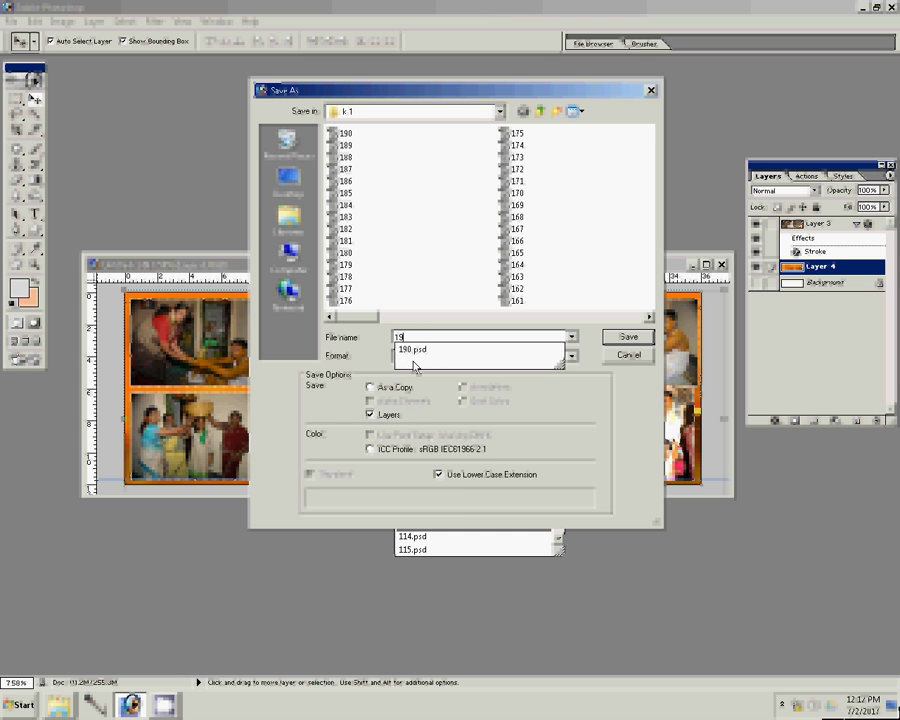
{"action": "type", "text": "1"}
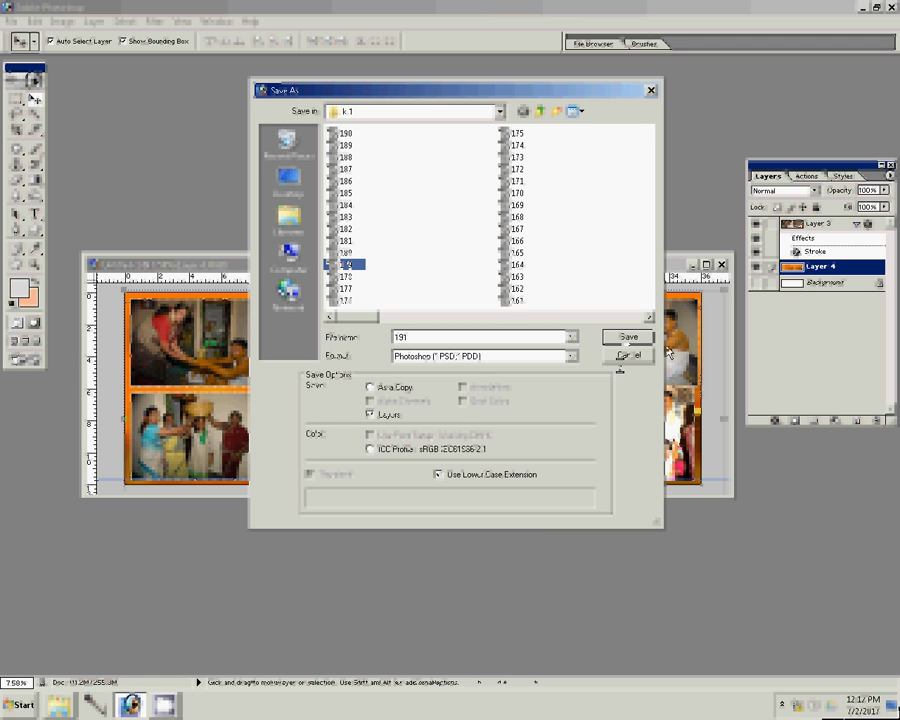
{"action": "left_click", "coordinate": [624, 338]}
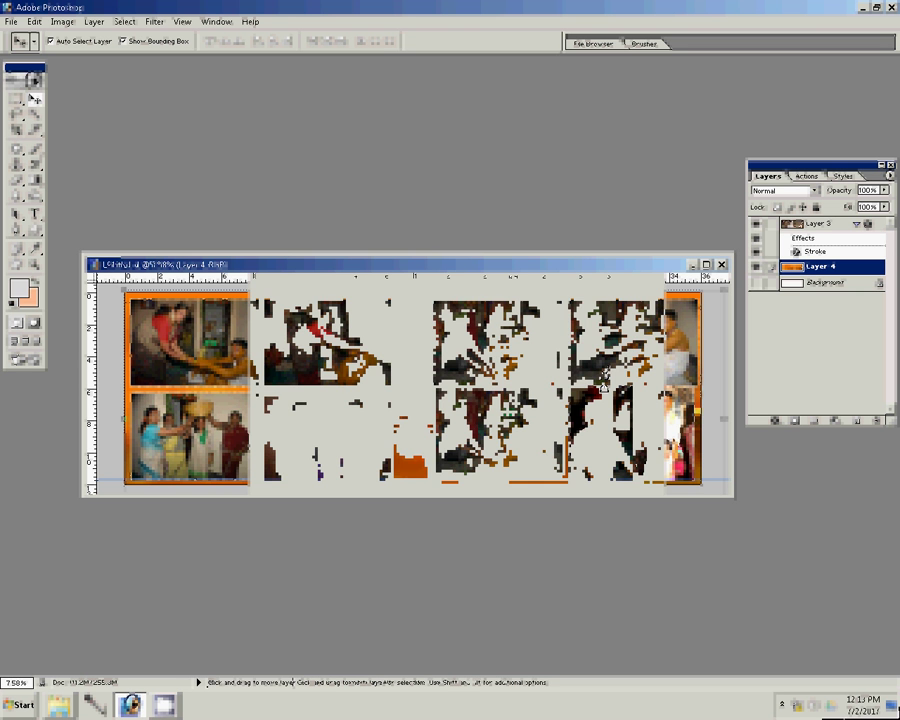
Close the spread and open the nine DSC photos from 3-5-2017 in Photoshop
{"action": "left_click", "coordinate": [722, 265]}
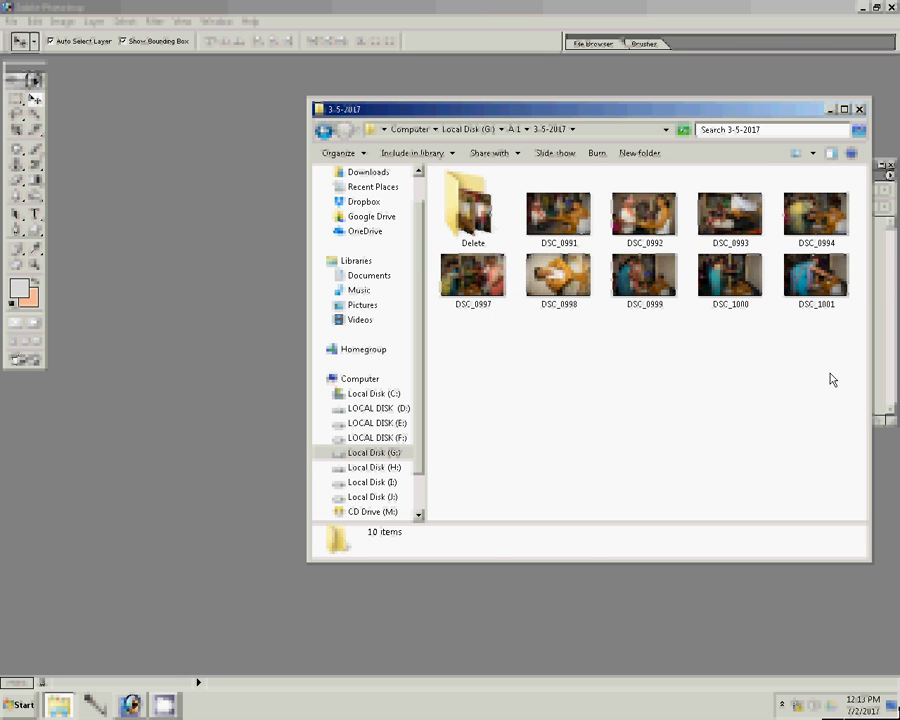
{"action": "left_click_drag", "start_coordinate": [833, 379], "coordinate": [465, 296]}
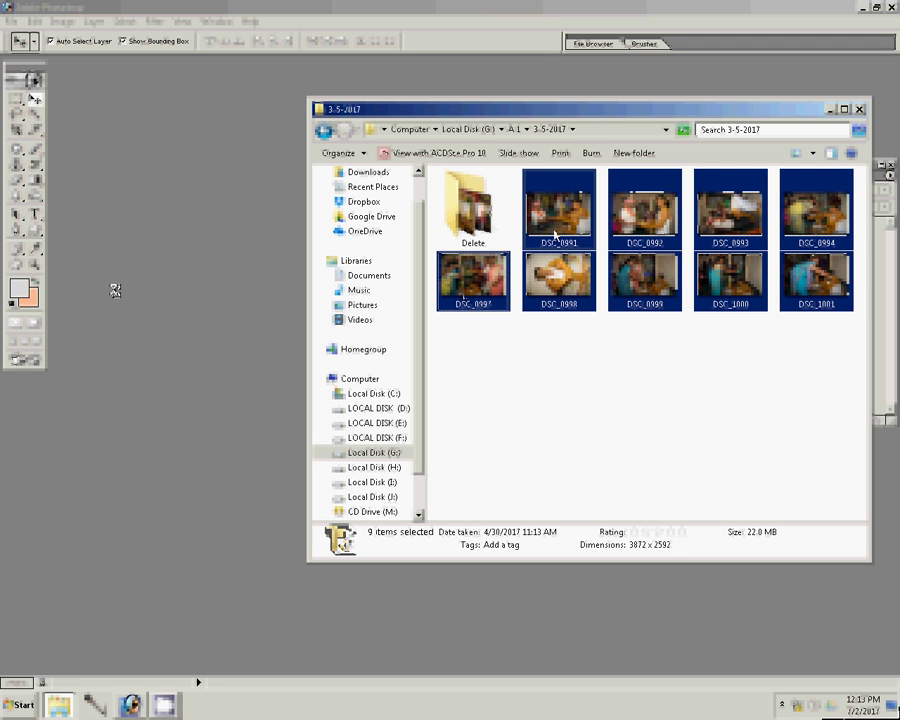
{"action": "left_click_drag", "start_coordinate": [120, 290], "coordinate": [120, 290]}
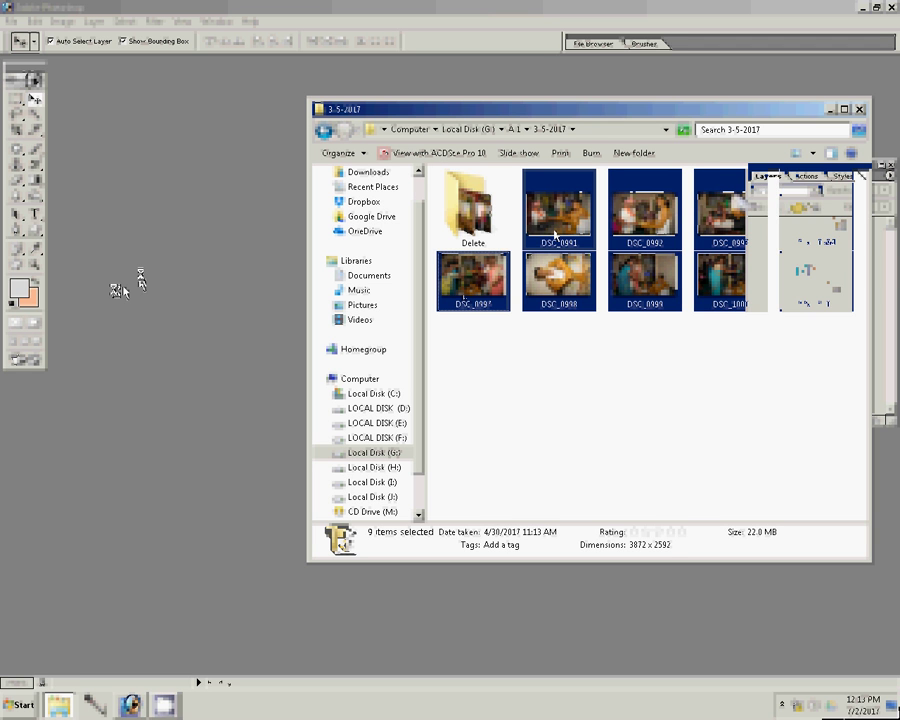